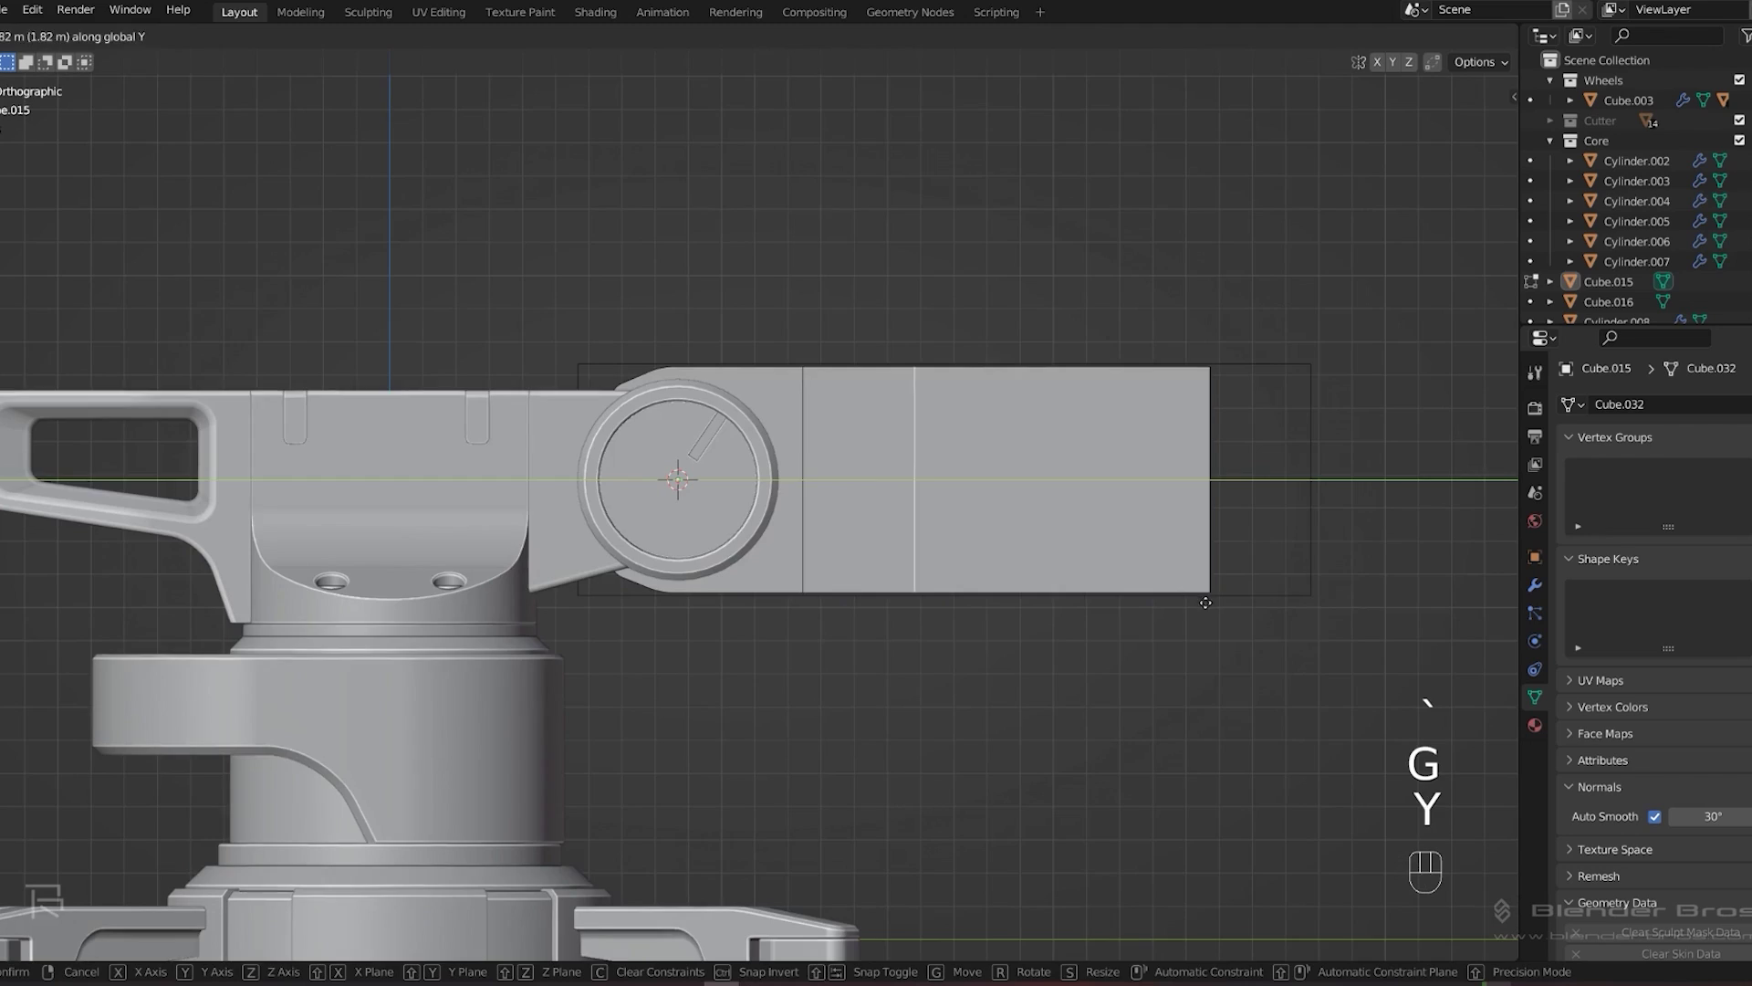
# Step: Move, rotate, bevel and duplicate robot arm parts to add a second claw rotated 57.9°
pyautogui.press('z')
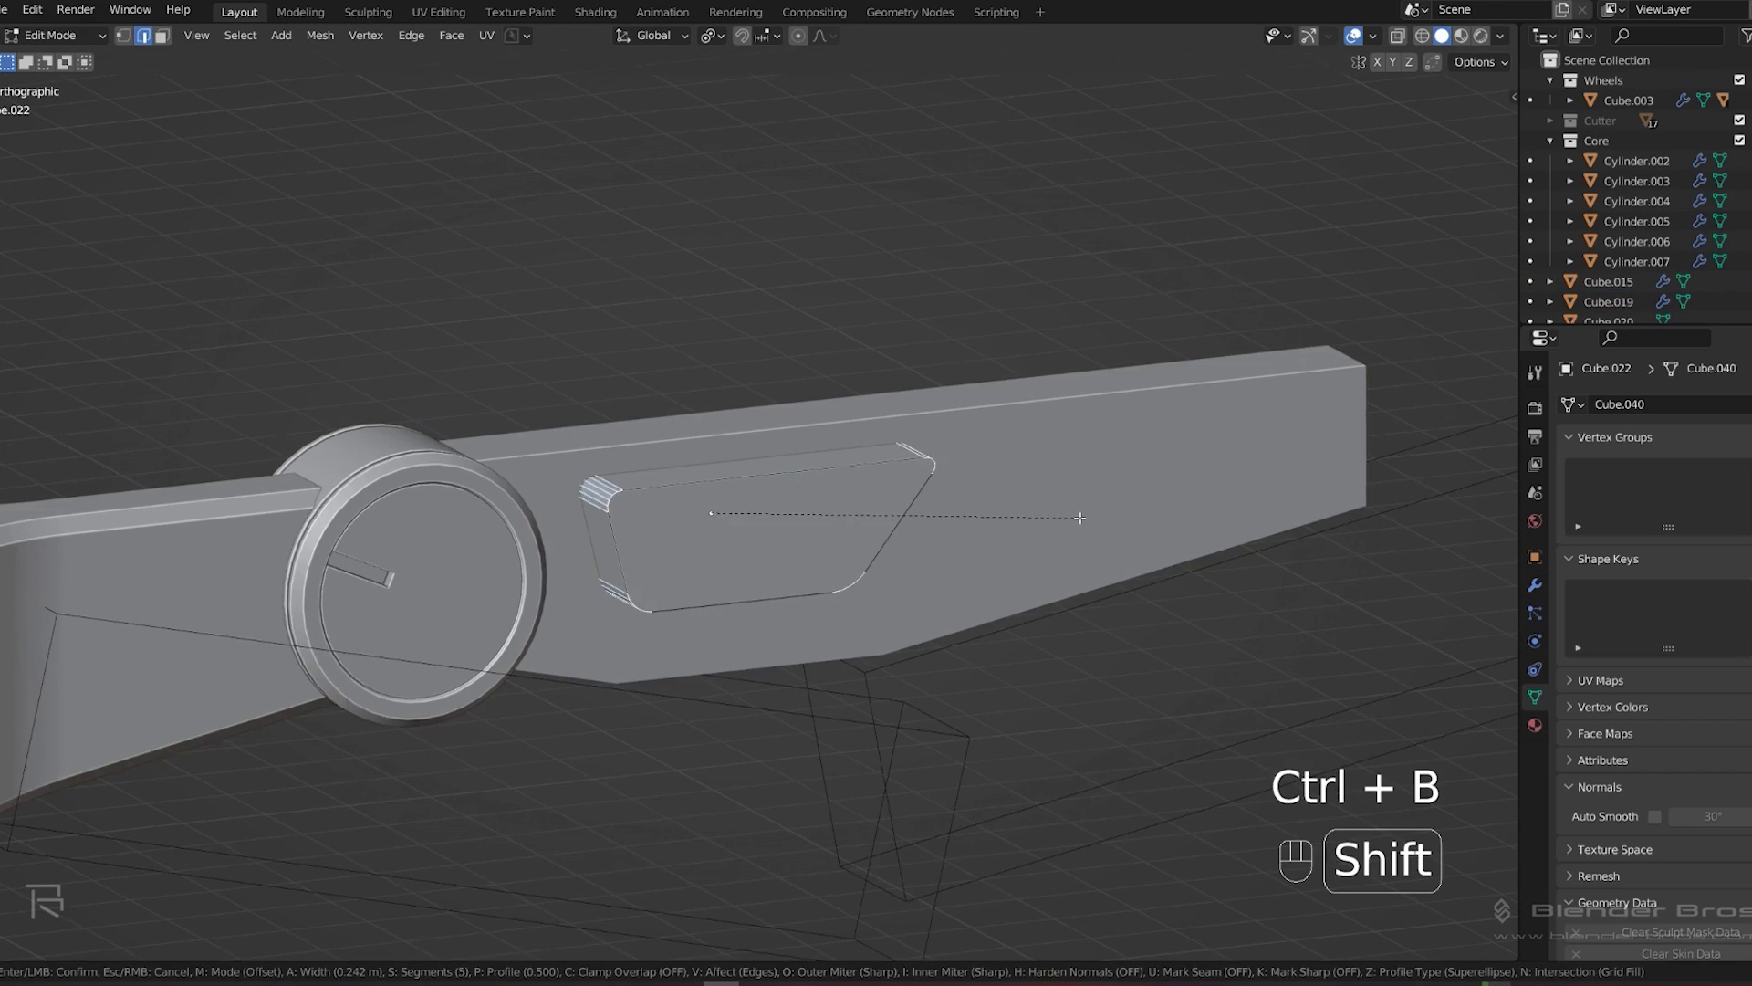
pyautogui.press('r')
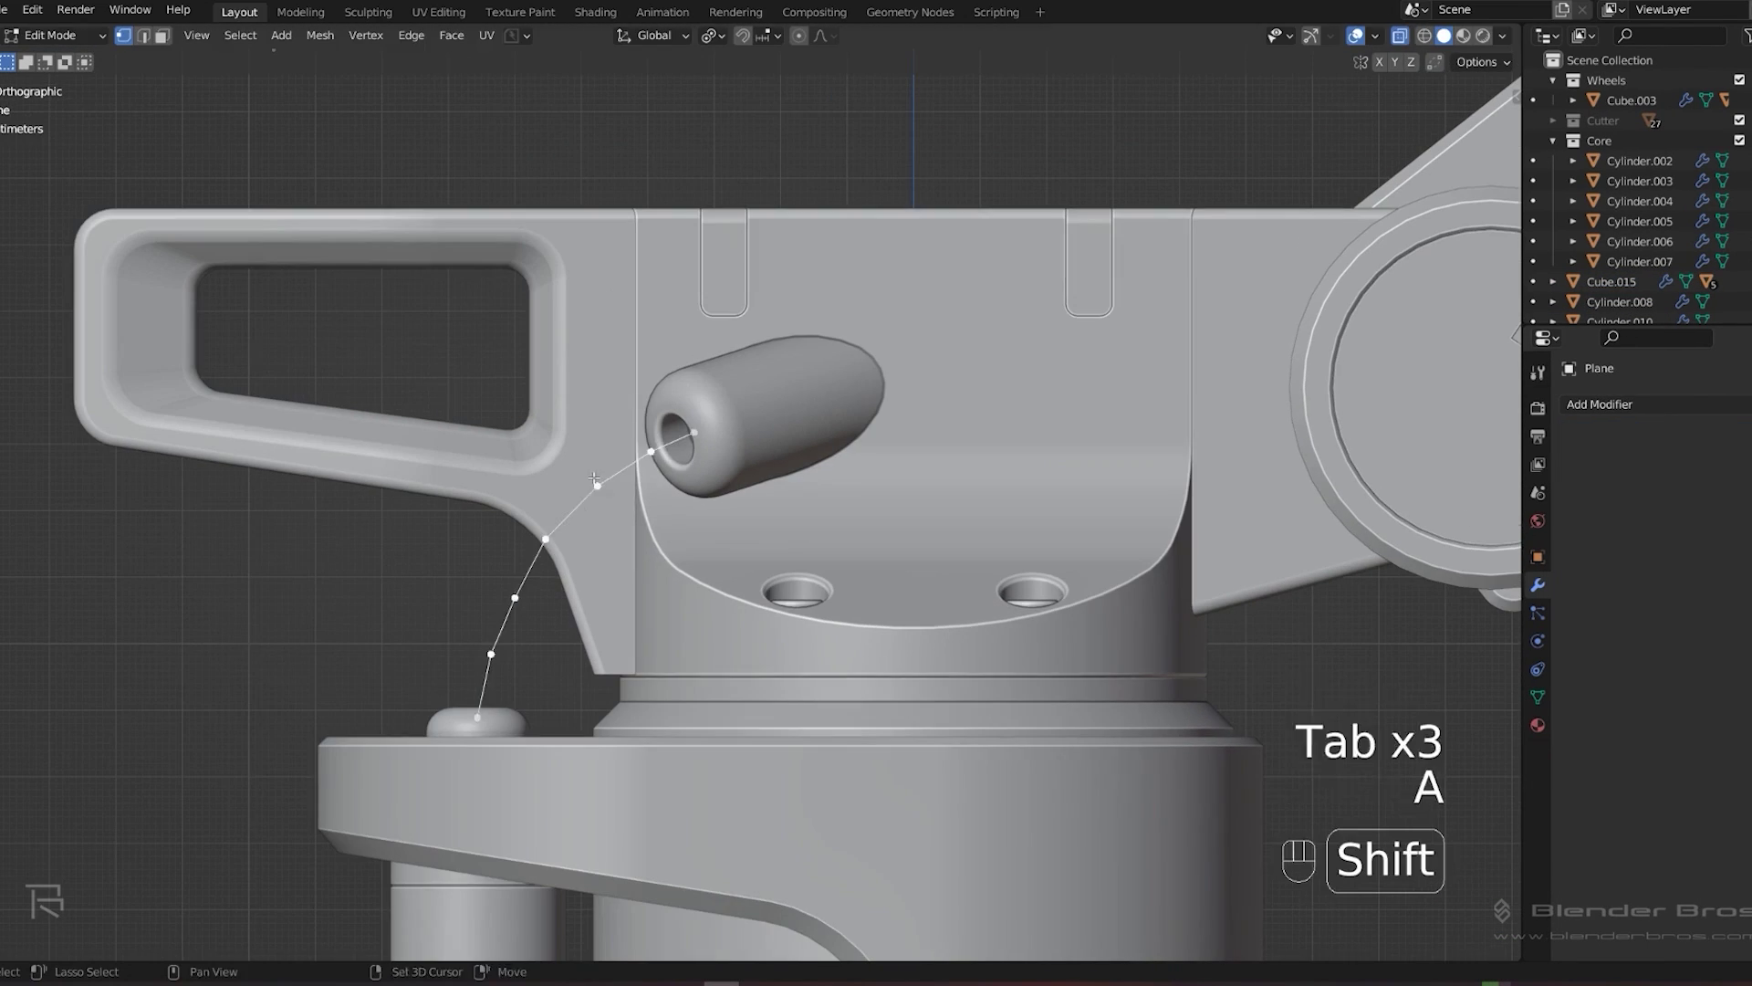
pyautogui.hotkey('shift', 'ctrl', 'b')
pyautogui.press('g')
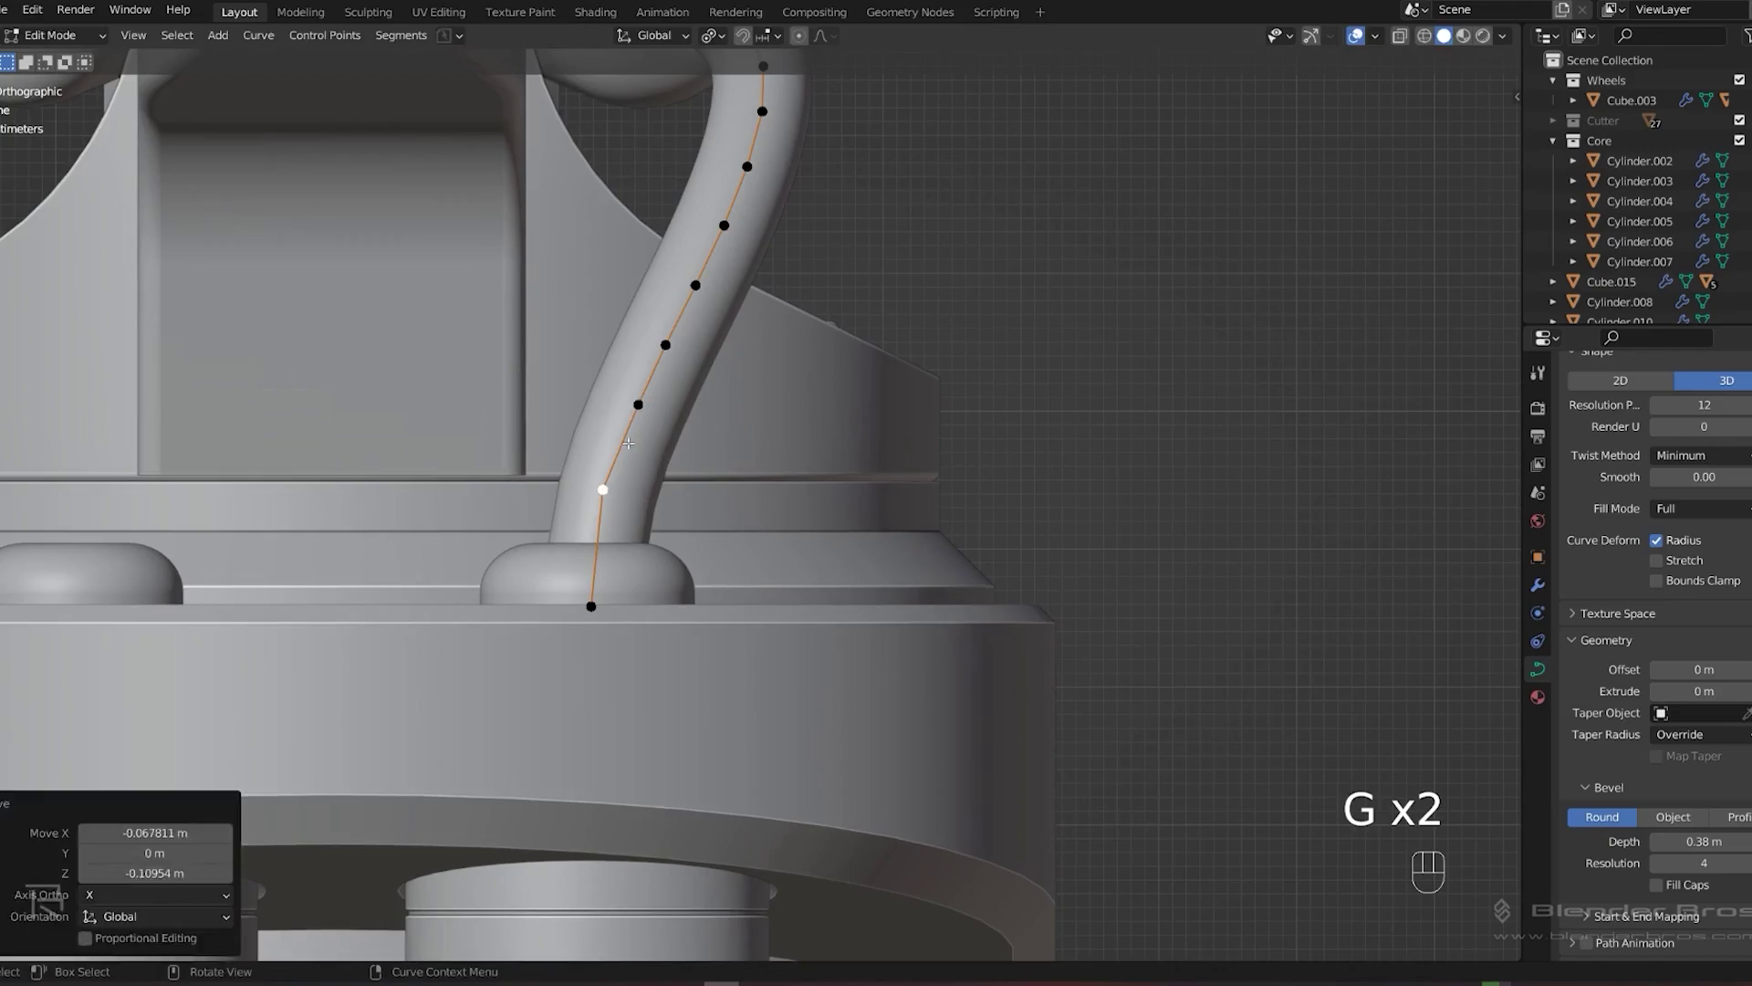
pyautogui.press('g')
pyautogui.hotkey('shift', 'd')
pyautogui.hotkey('ctrl', 'z')
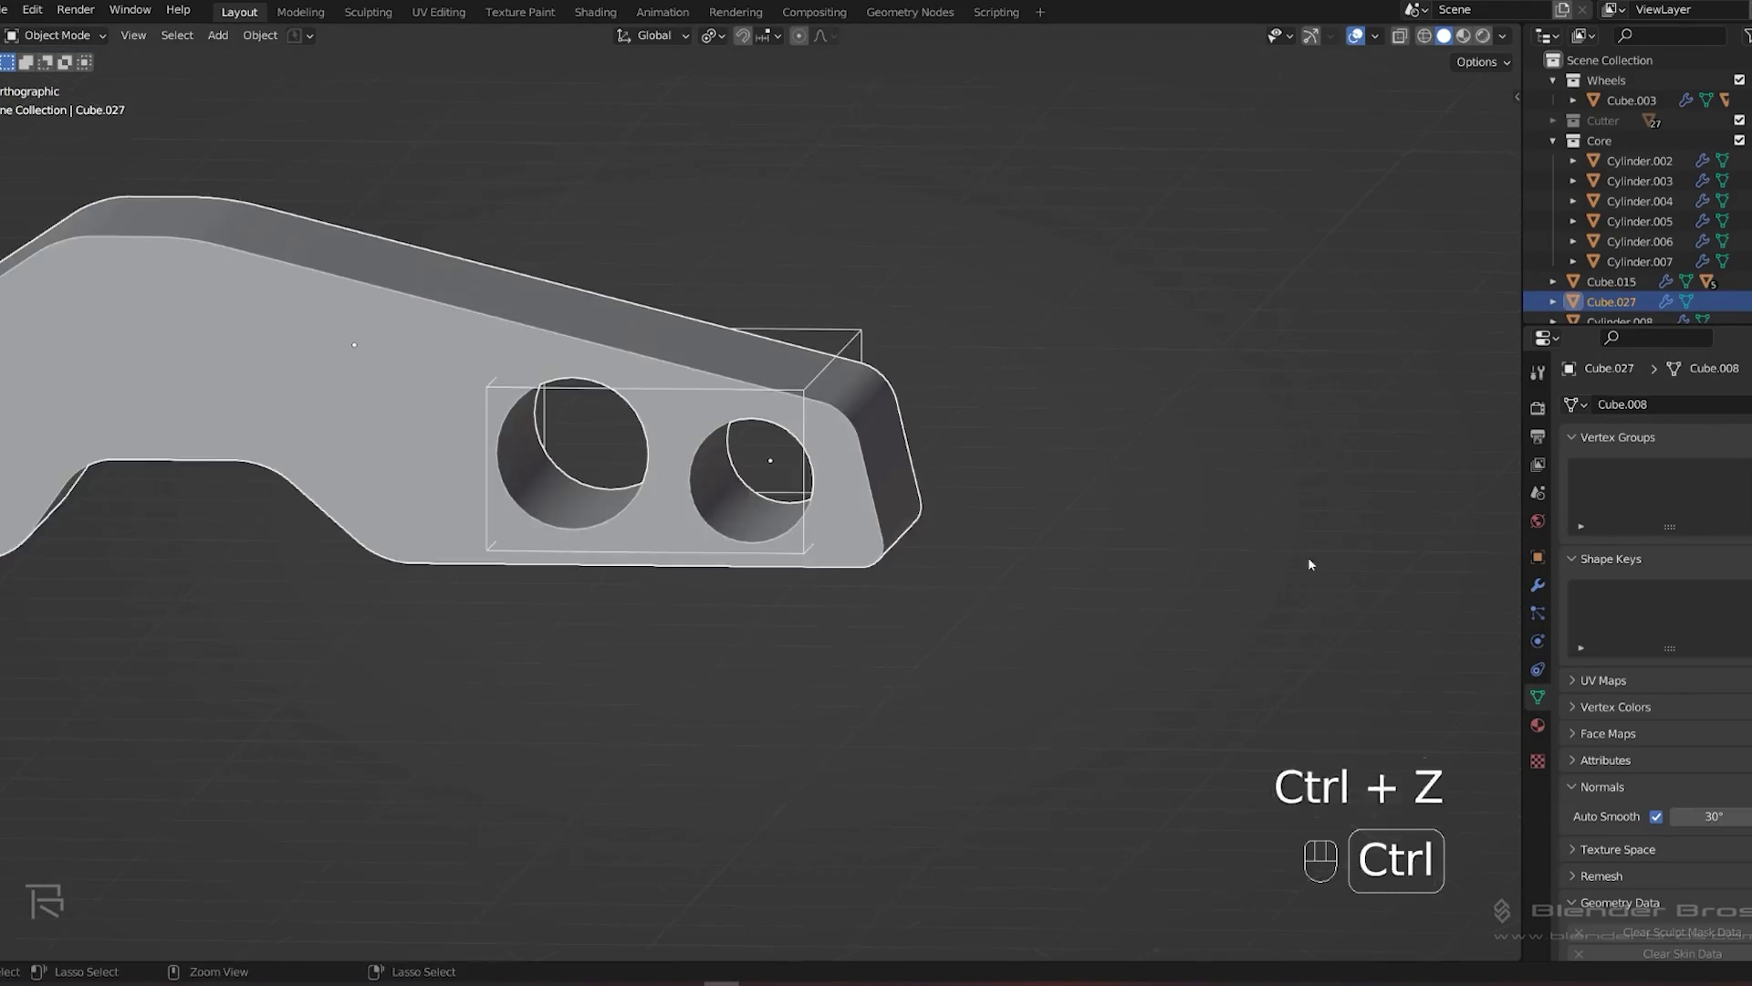
pyautogui.press('Tab')
pyautogui.hotkey('ctrl', 'b')
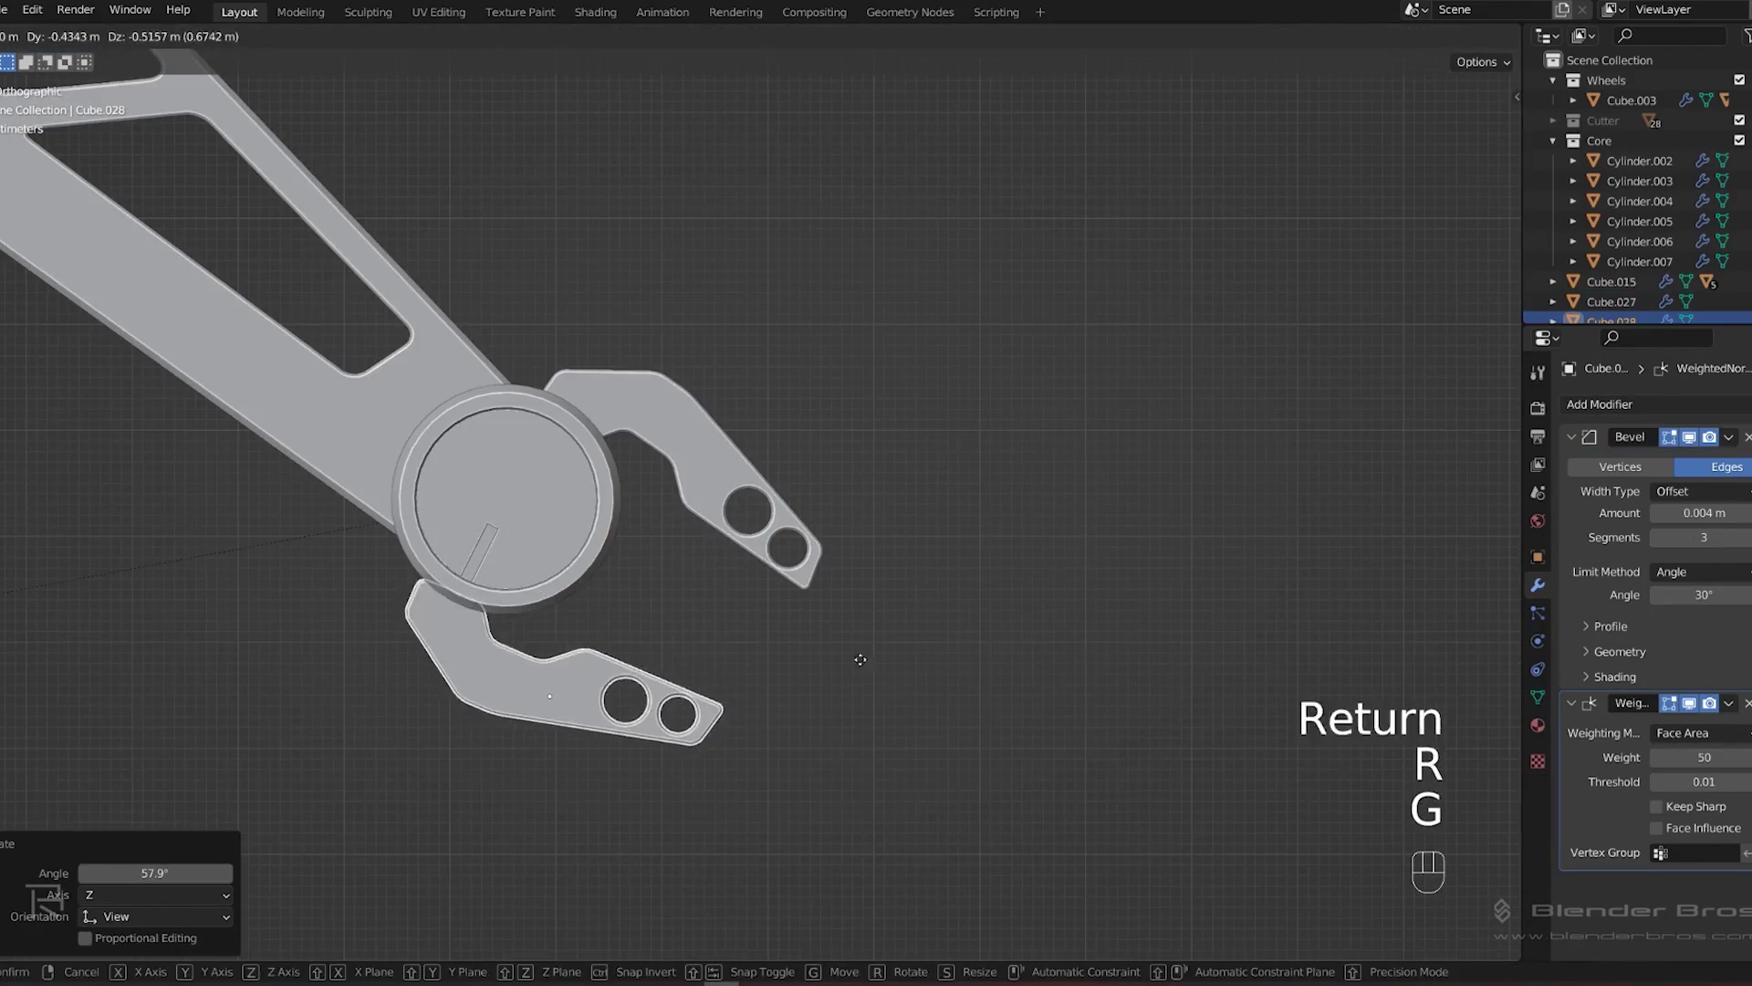
# Step: Move the arm part along Z, bevel edges and extrude the curve along the arm
pyautogui.press('g')
pyautogui.press('y')
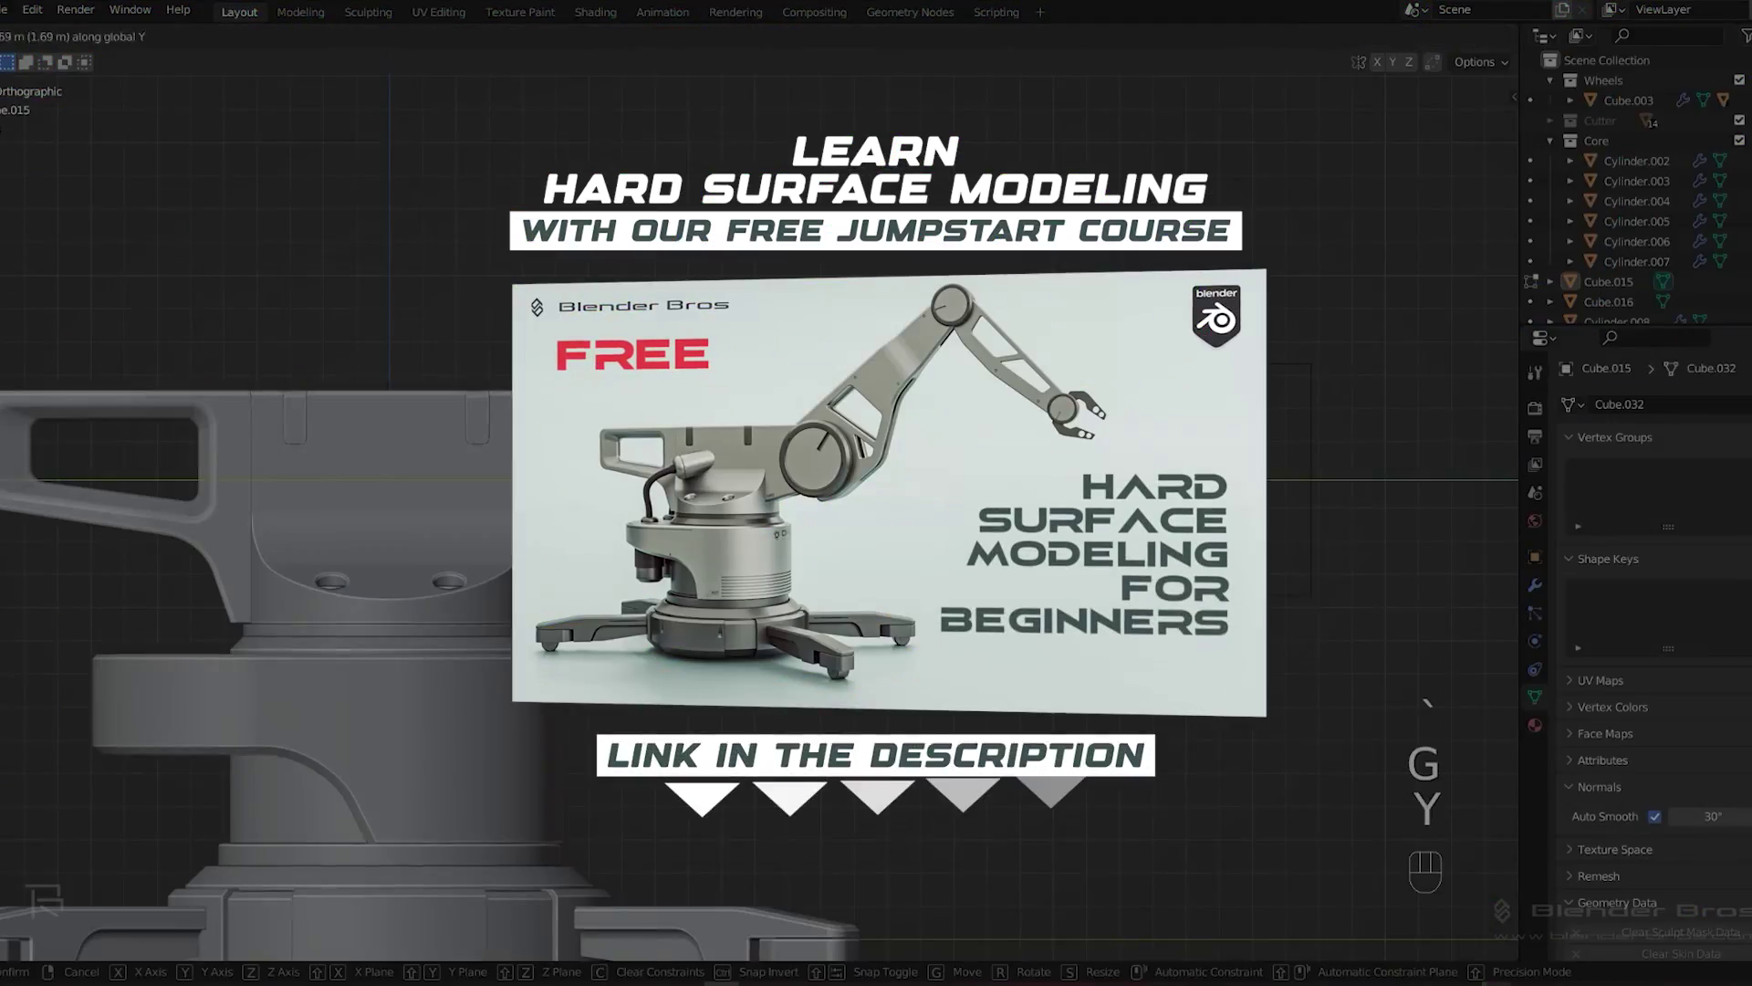
pyautogui.press('z')
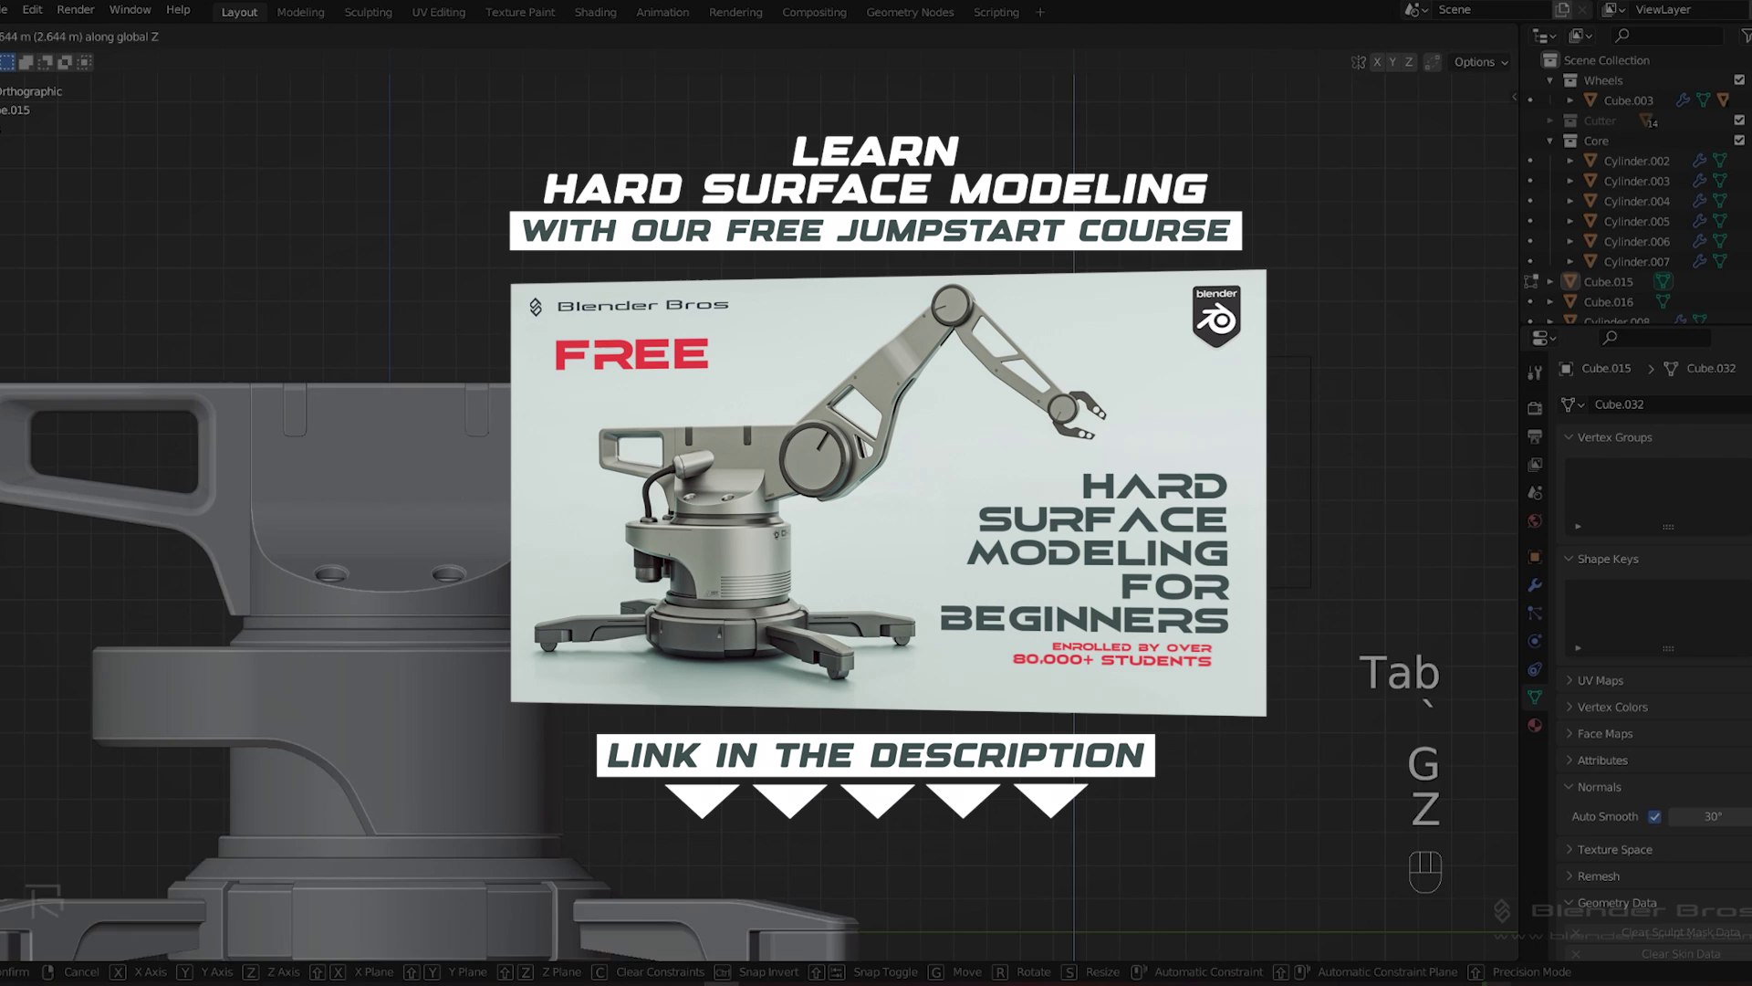
pyautogui.hotkey('ctrl', 'b')
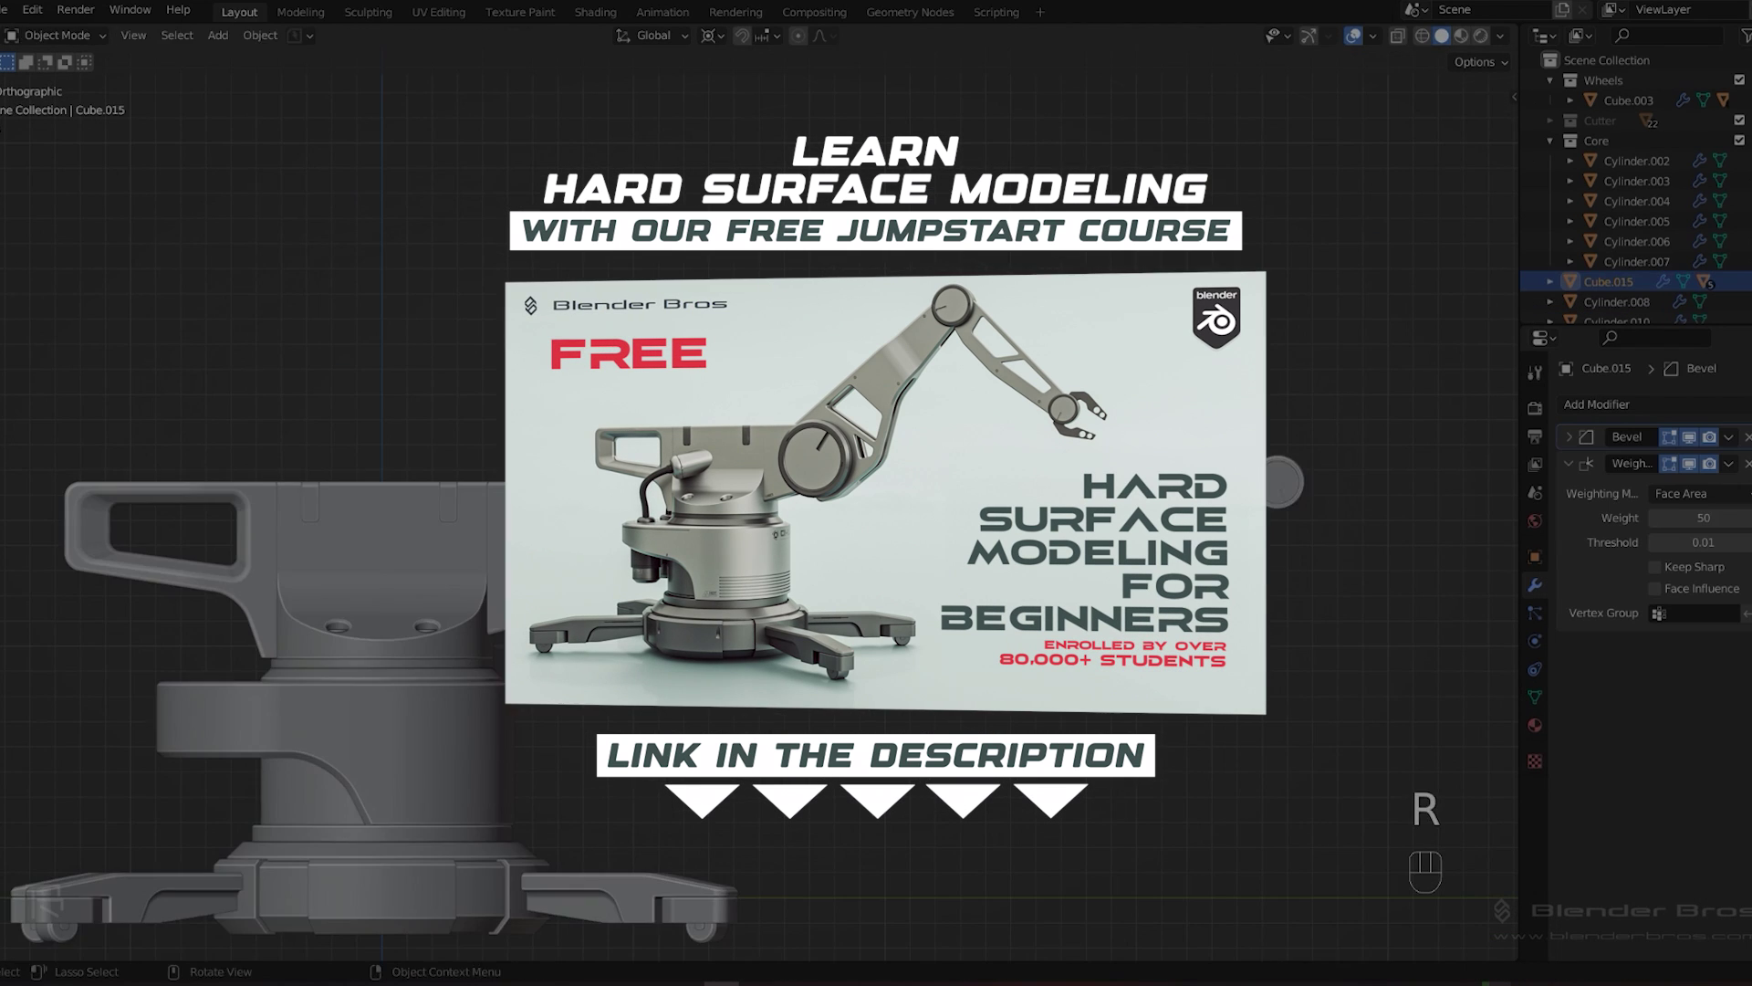
pyautogui.press('e')
pyautogui.press('e')
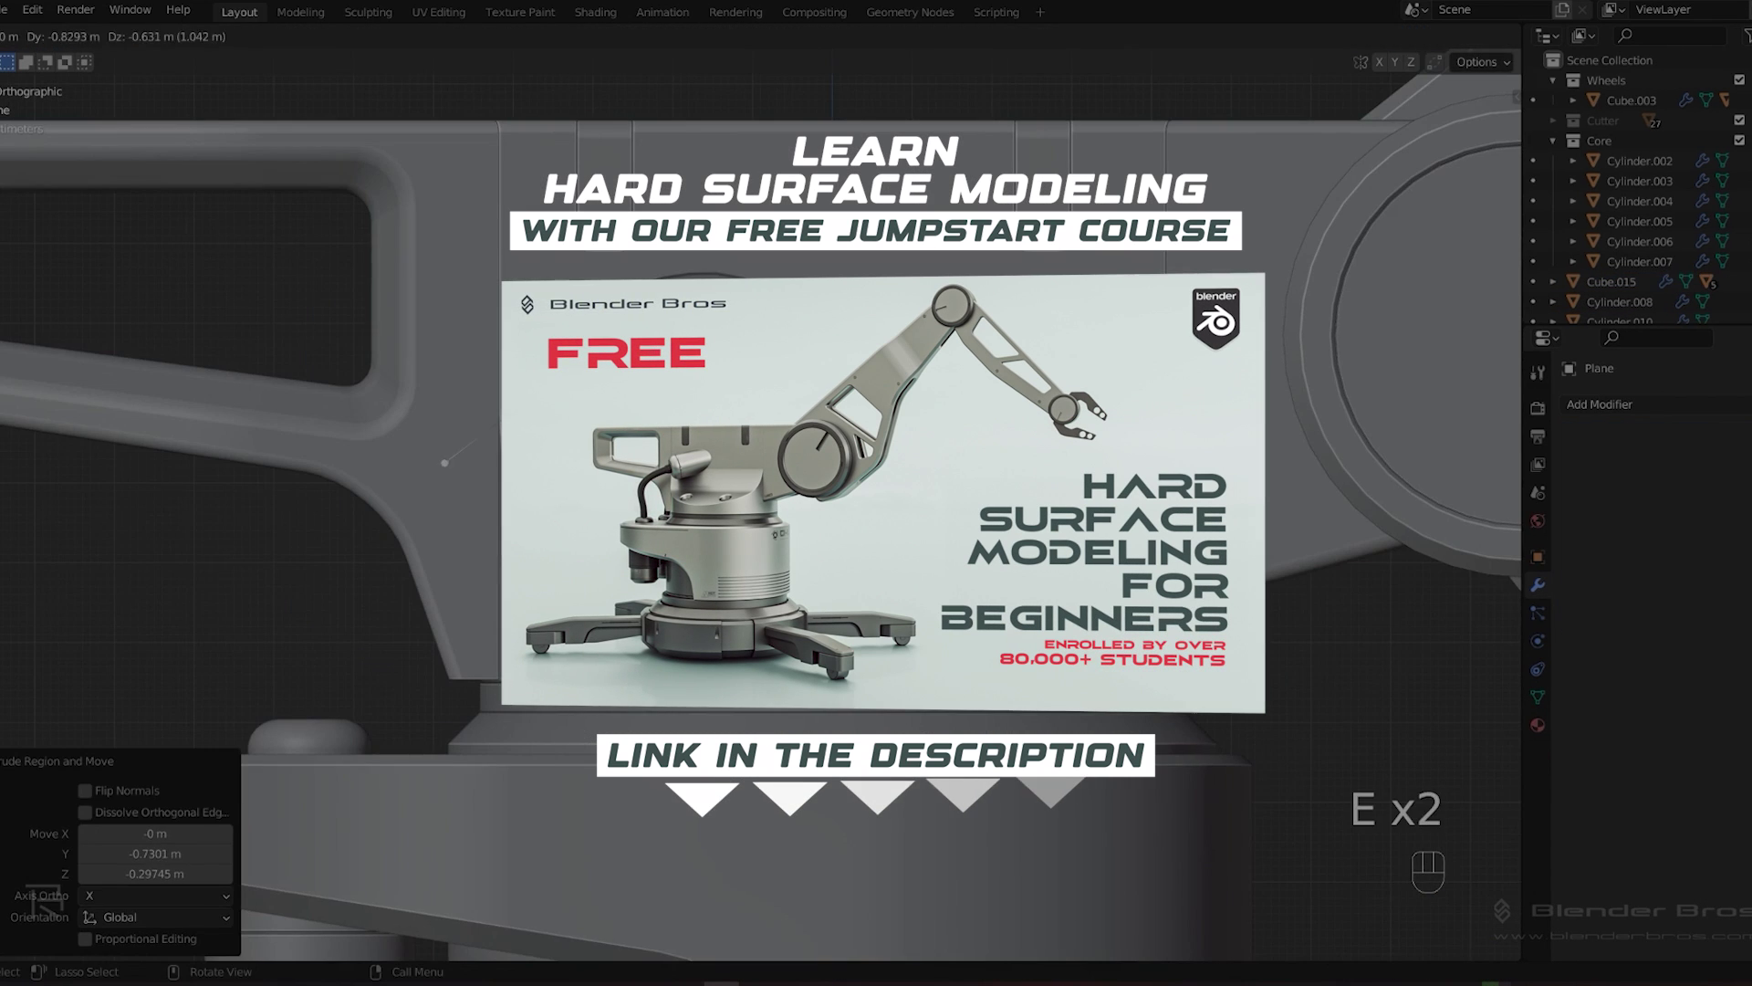
pyautogui.press('e')
pyautogui.press('e')
pyautogui.press('e')
pyautogui.press('e')
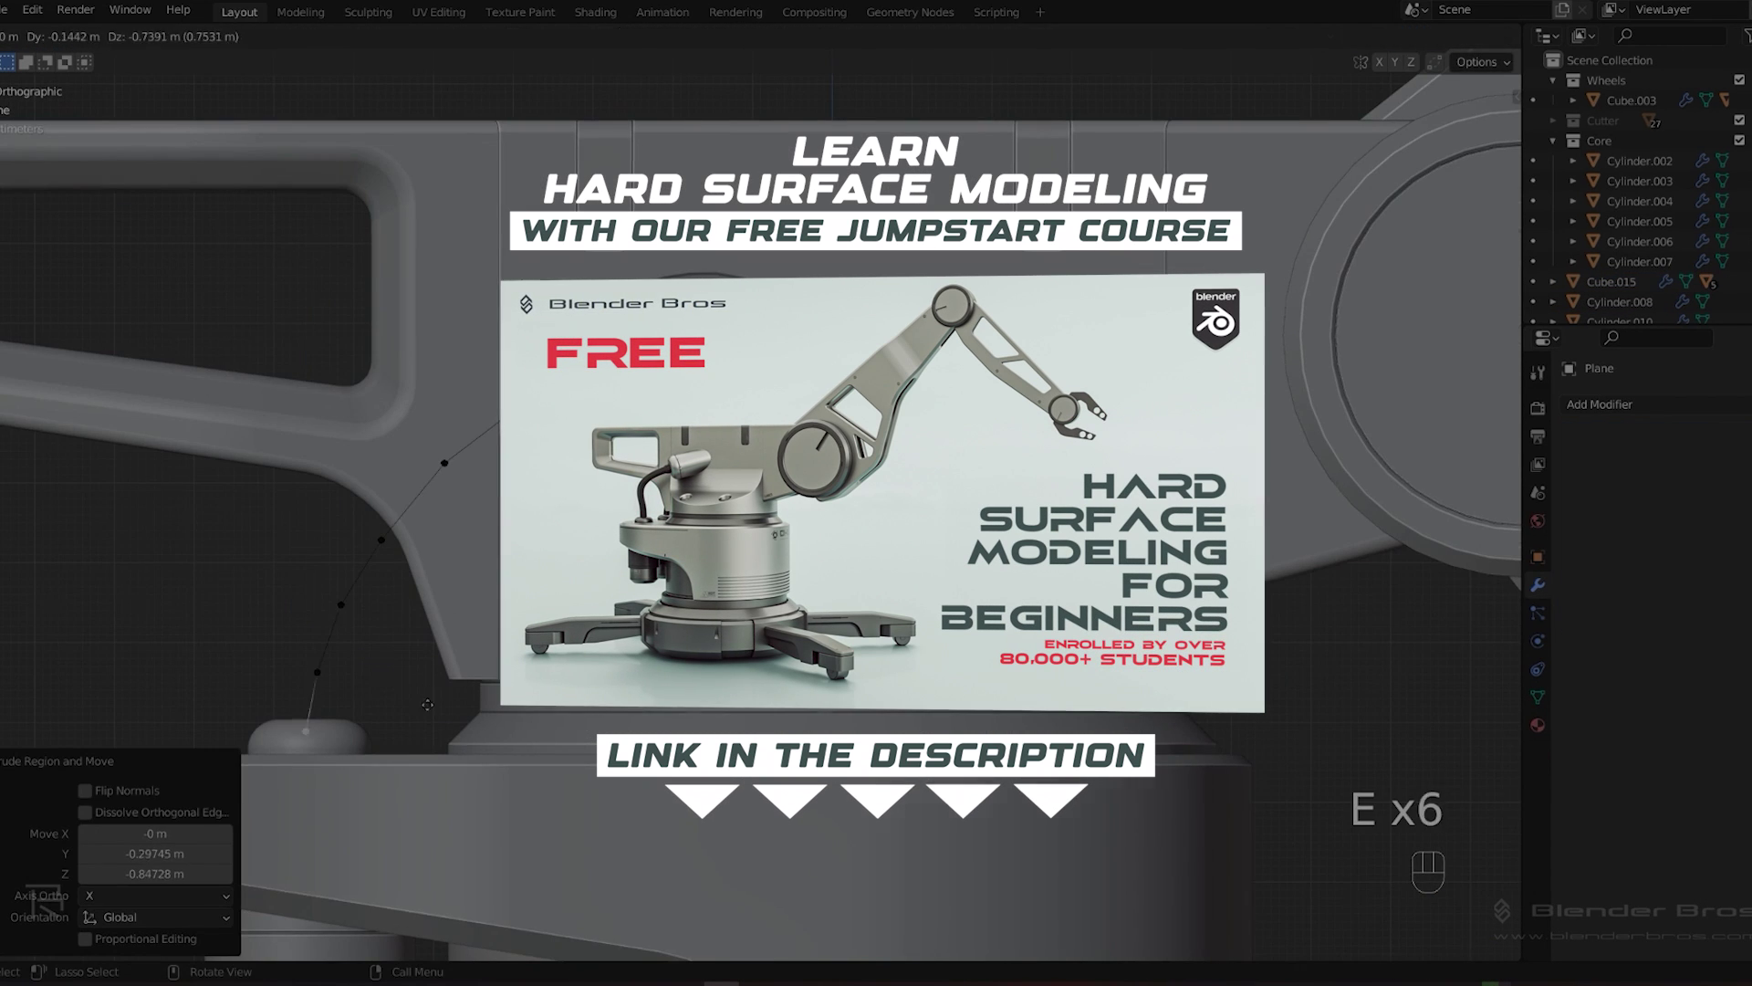
pyautogui.hotkey('ctrl', 'shift', 'b')
pyautogui.press('g')
pyautogui.press('g')
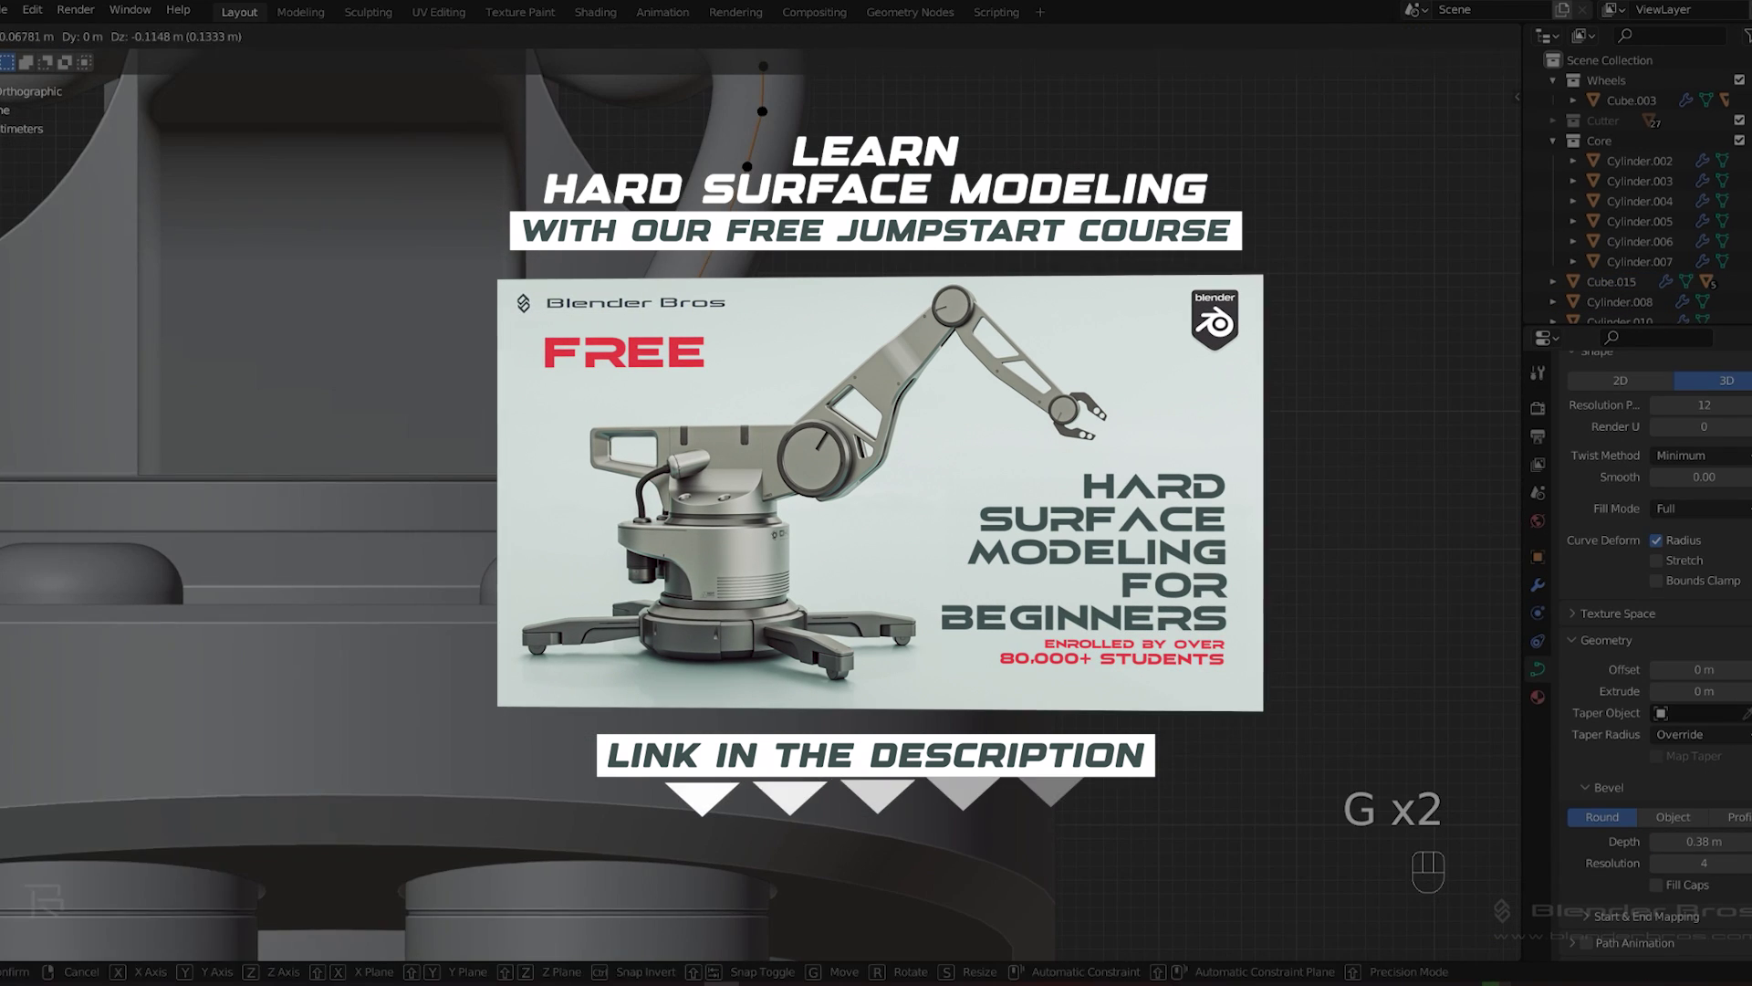
pyautogui.press('g')
pyautogui.press('g')
pyautogui.press('g')
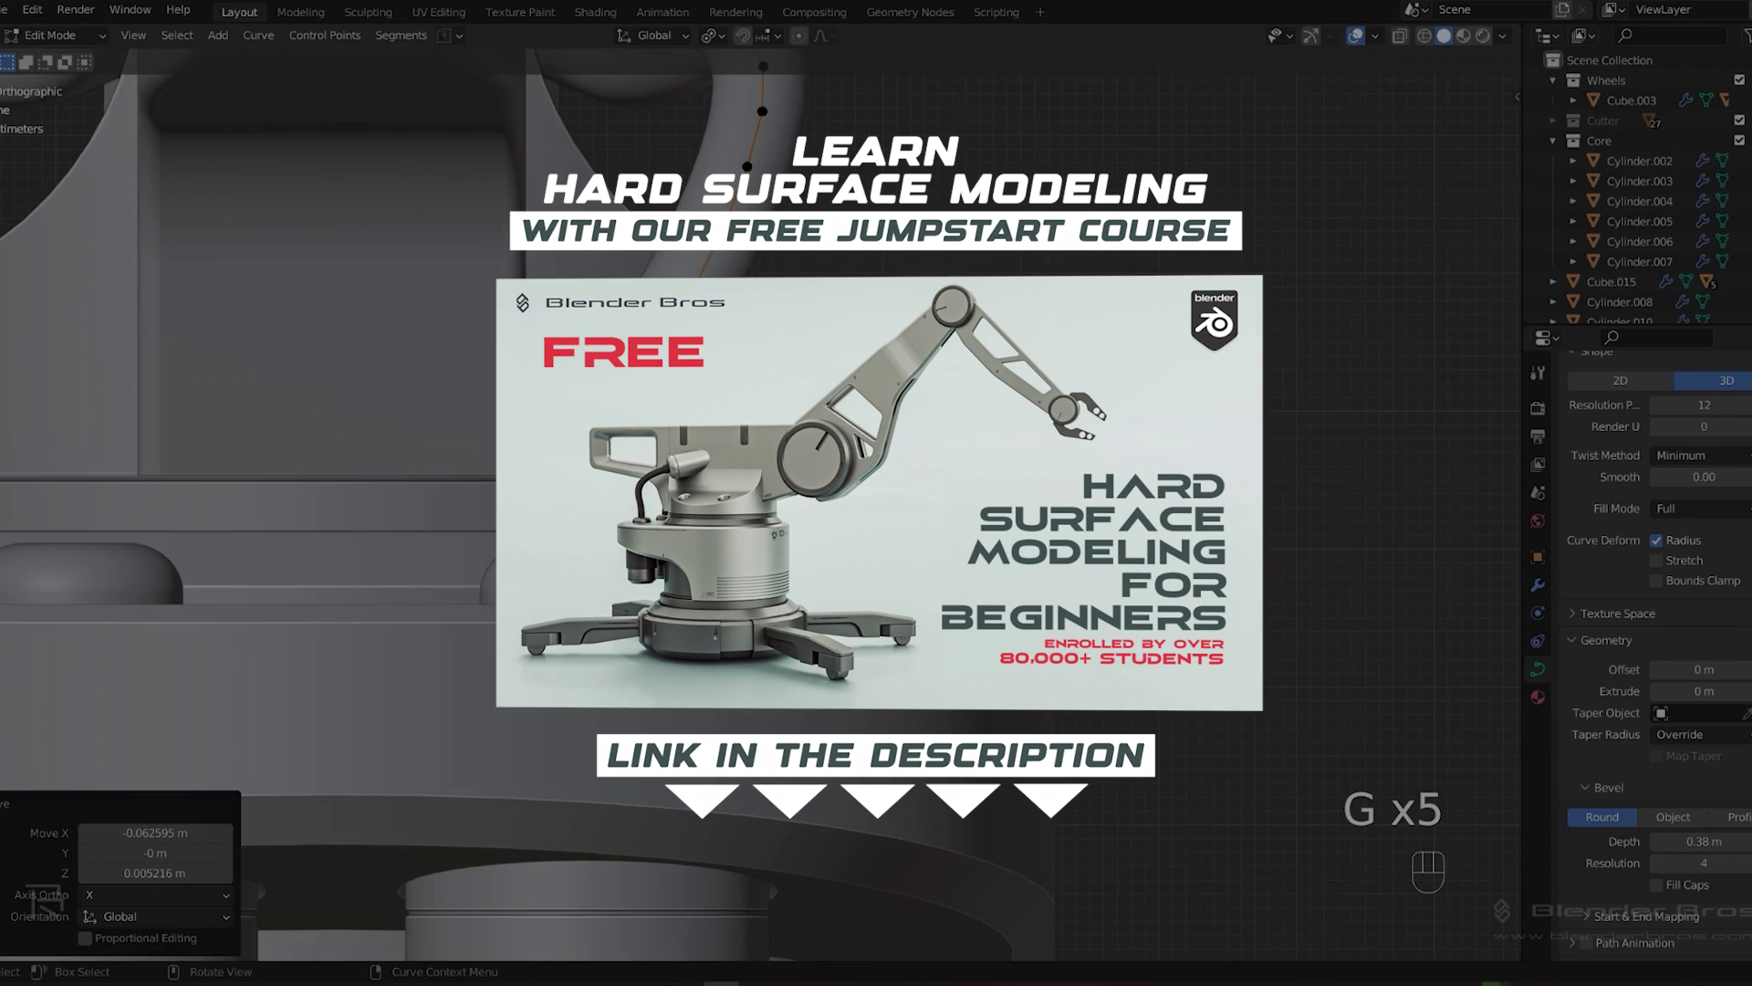
pyautogui.hotkey('shift', 'd')
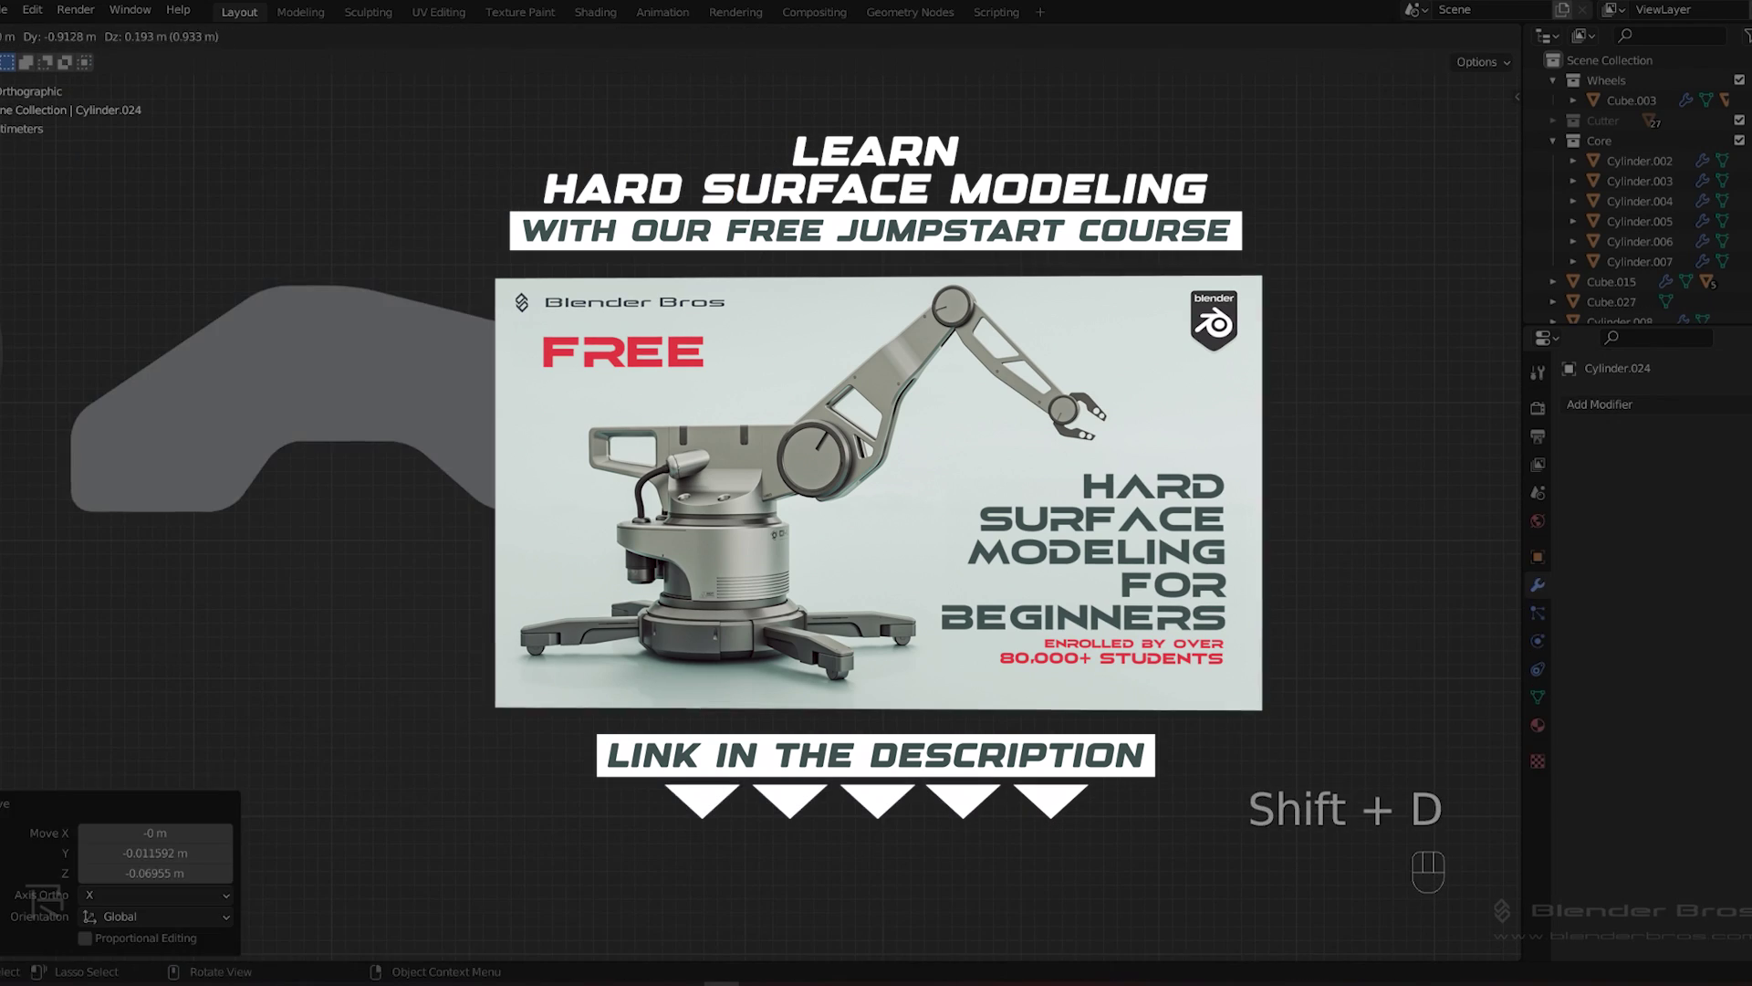
pyautogui.press('s')
# Step: Bevel, scale, rotate and position the claw part, then grow its selection twice
pyautogui.press('g')
pyautogui.press('ctrl+KP_Subtract')
pyautogui.press('ctrl+KP_Add')
pyautogui.hotkey('ctrl', 'z')
pyautogui.press('Tab')
pyautogui.hotkey('ctrl', 'b')
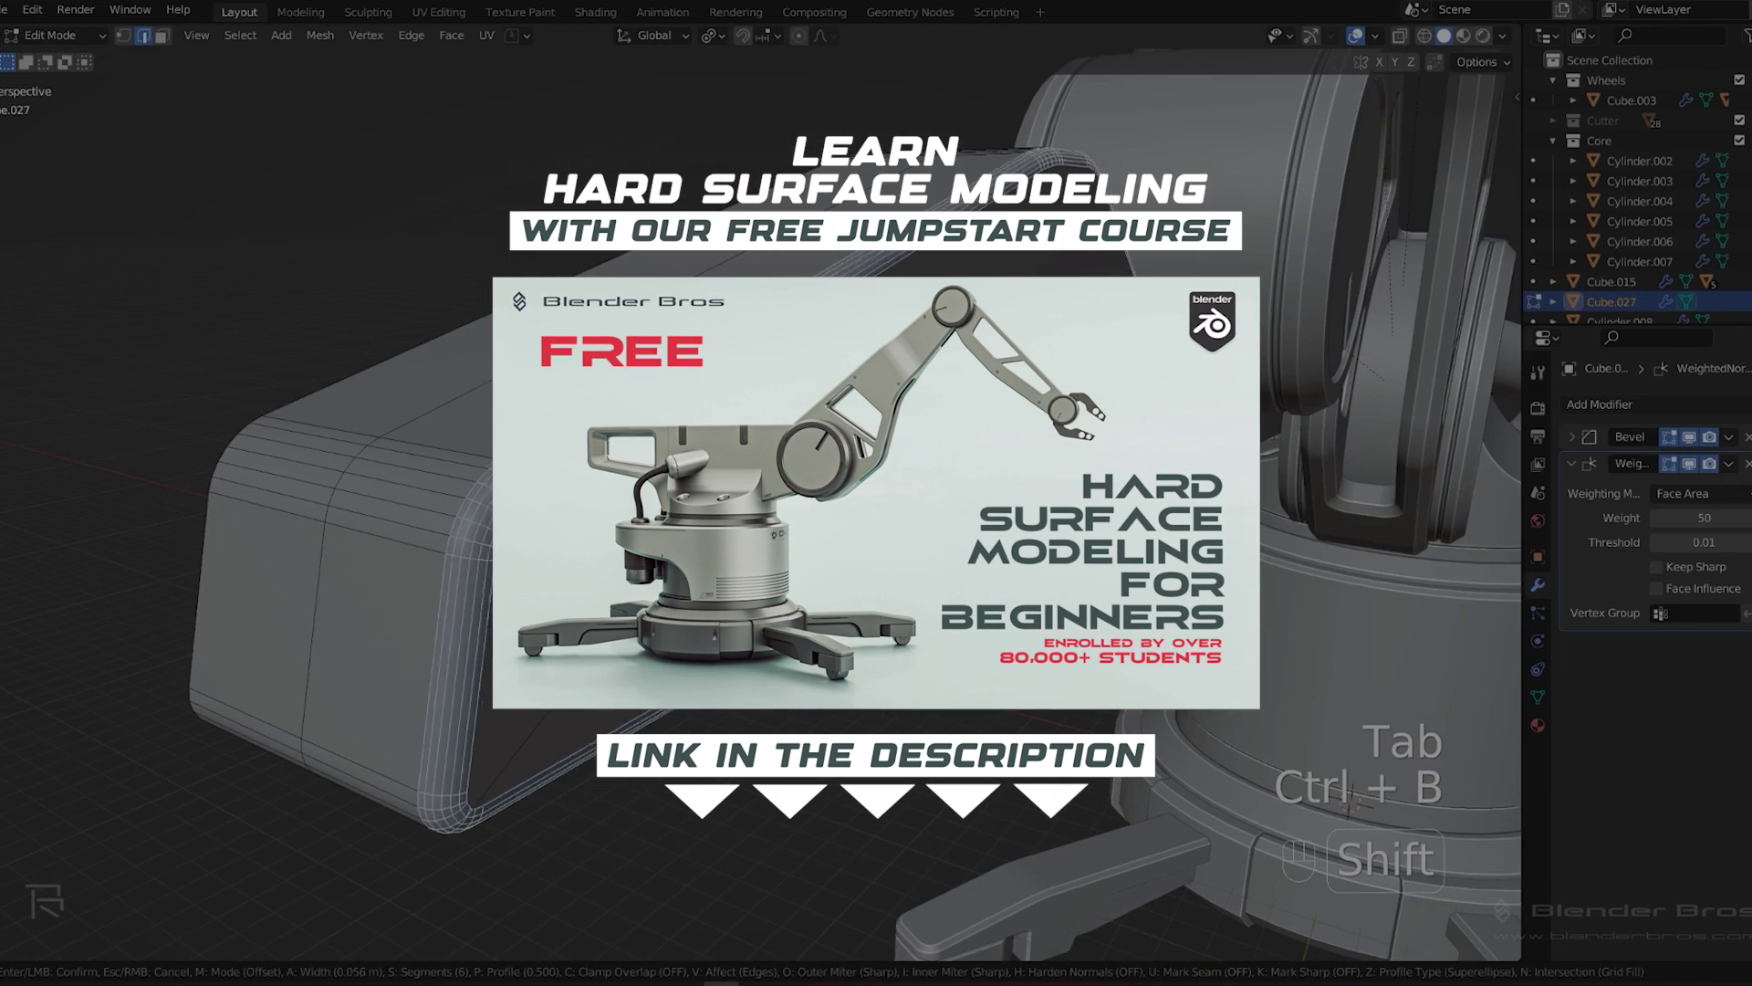
pyautogui.press('g')
pyautogui.press('s')
pyautogui.press('g')
pyautogui.press('Return')
pyautogui.press('r')
pyautogui.press('g')
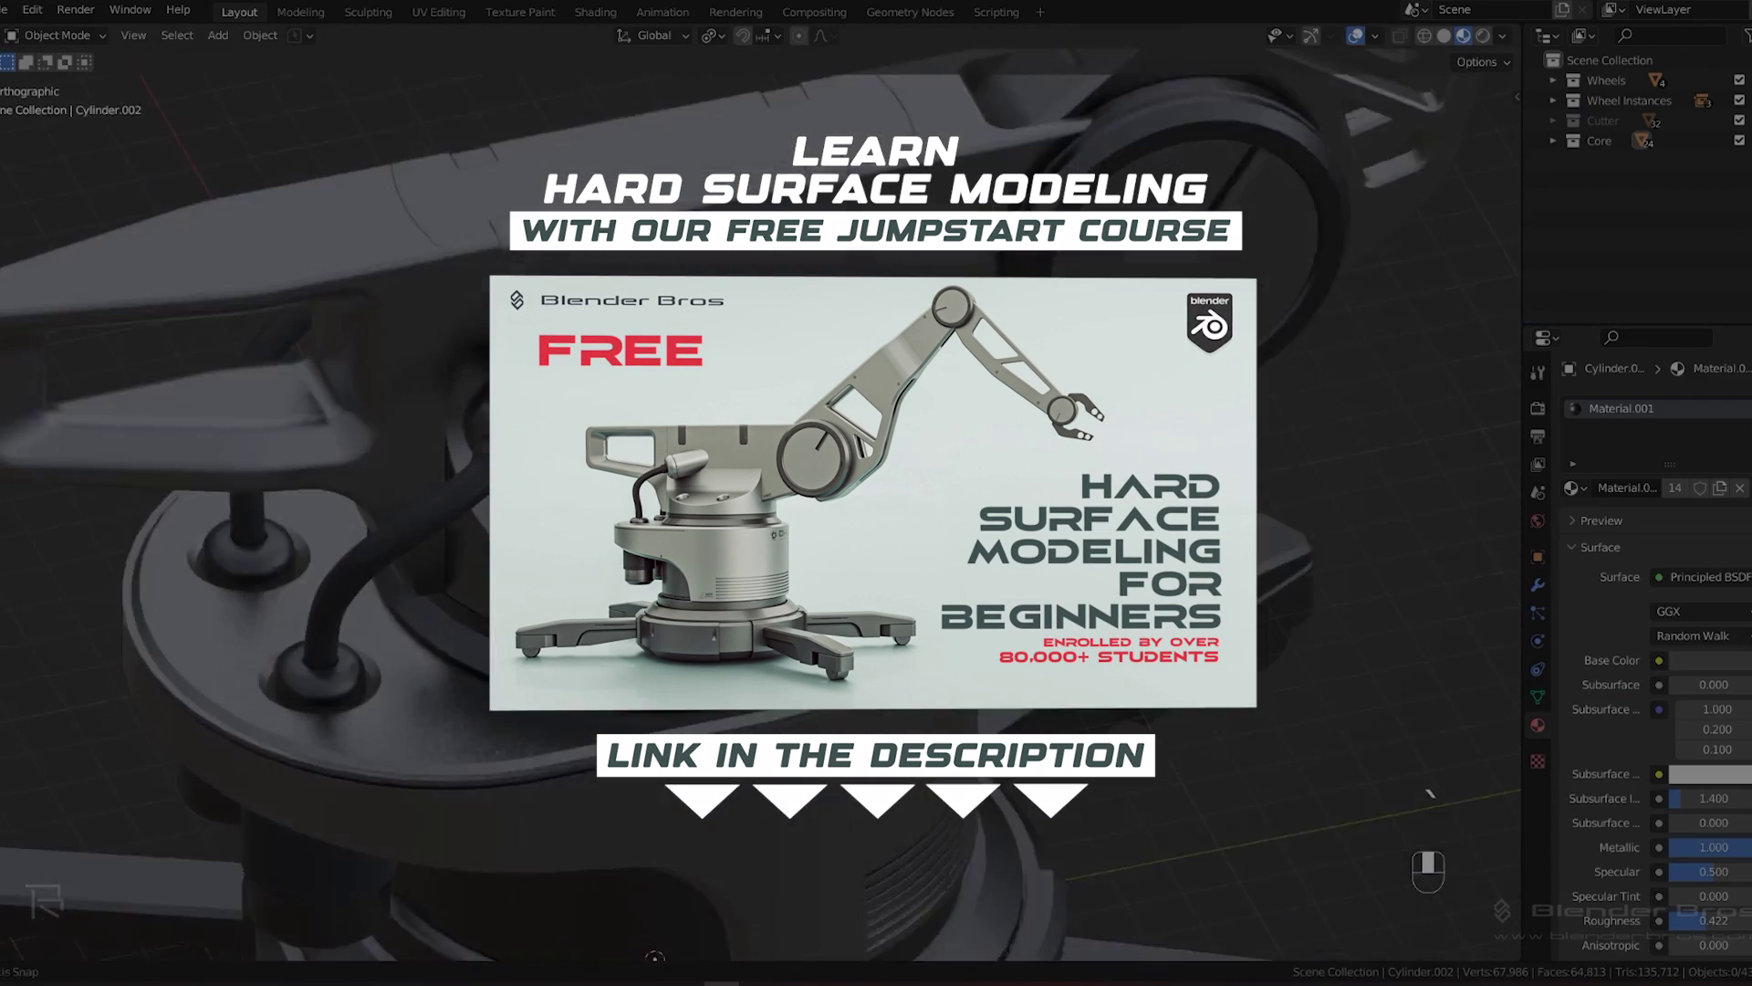
pyautogui.press('Tab')
pyautogui.press('ctrl+KP_Add')
pyautogui.press('ctrl+KP_Add')
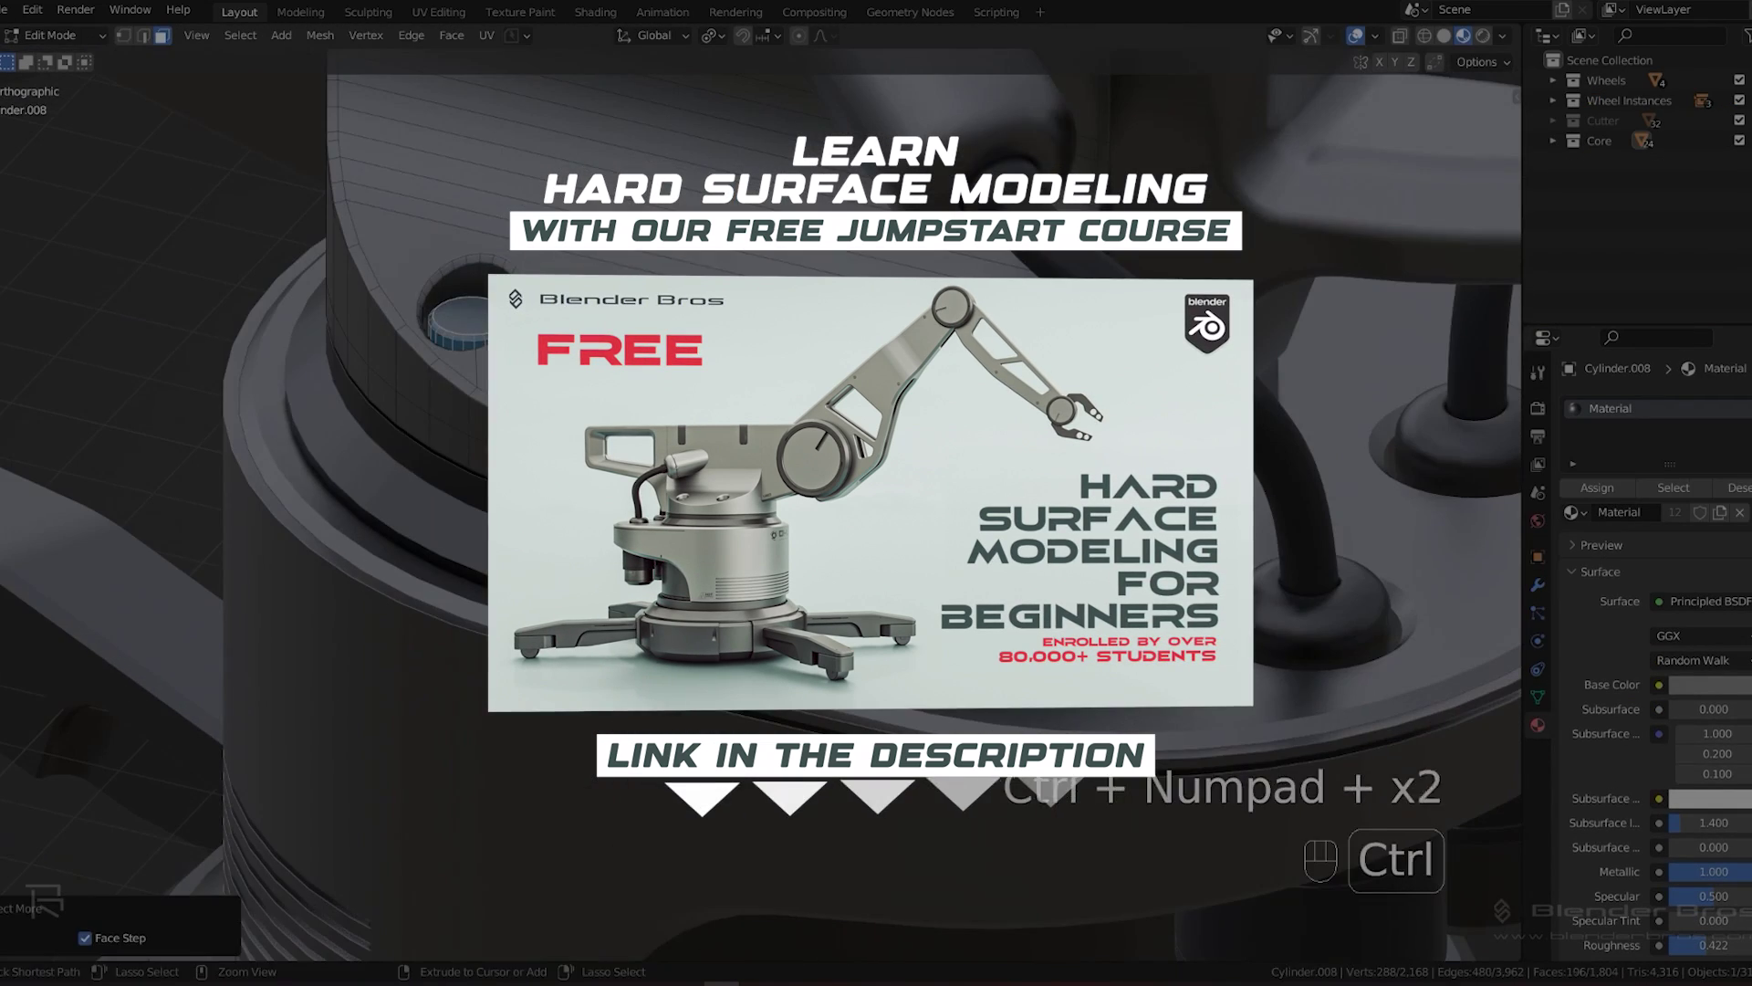
pyautogui.press('ctrl+KP_Add')
pyautogui.press('ctrl+KP_Add')
pyautogui.press('ctrl+KP_Add')
pyautogui.press('ctrl+KP_Add')
pyautogui.press('ctrl+KP_Add')
pyautogui.press('ctrl+KP_Add')
pyautogui.press('ctrl+KP_Add')
pyautogui.press('ctrl+KP_Add')
pyautogui.press('ctrl+KP_Add')
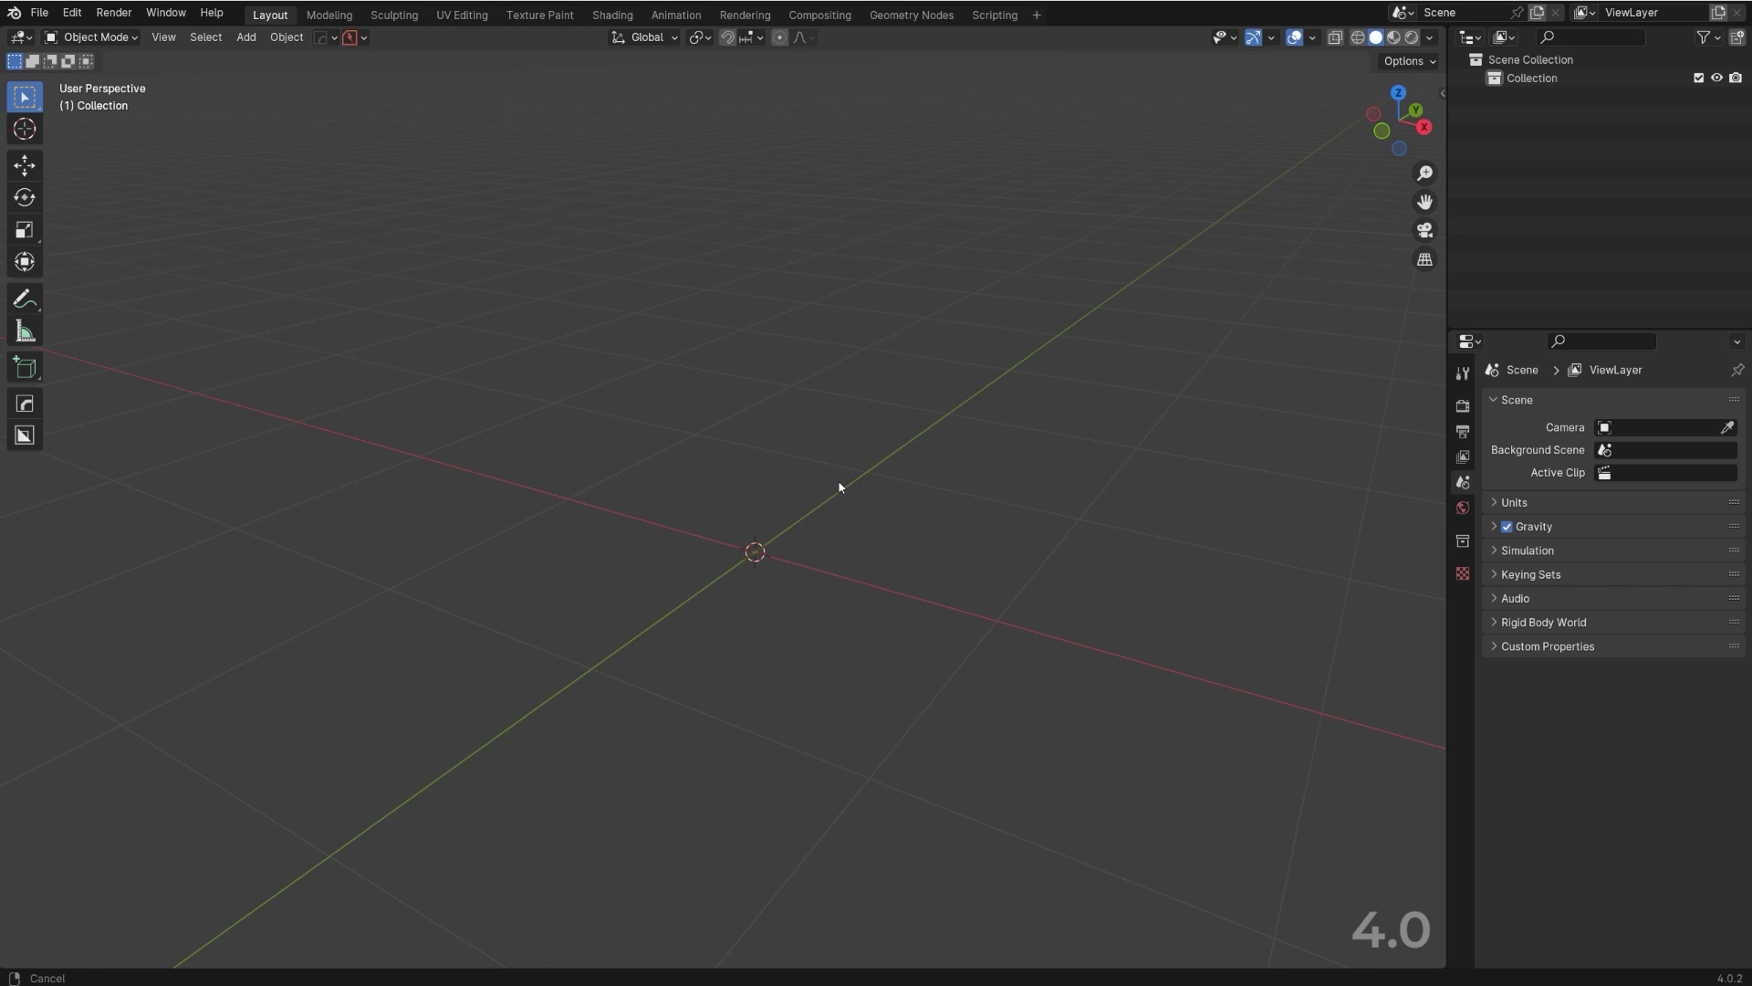
# Step: Add a cylinder mesh to the empty Blender 4.0 scene
pyautogui.keyDown('shift'); pyautogui.moveTo(840, 489); pyautogui.dragTo(818, 469, button='middle'); pyautogui.keyUp('shift')
pyautogui.hotkey('shift', 'a')
pyautogui.click(889, 621)
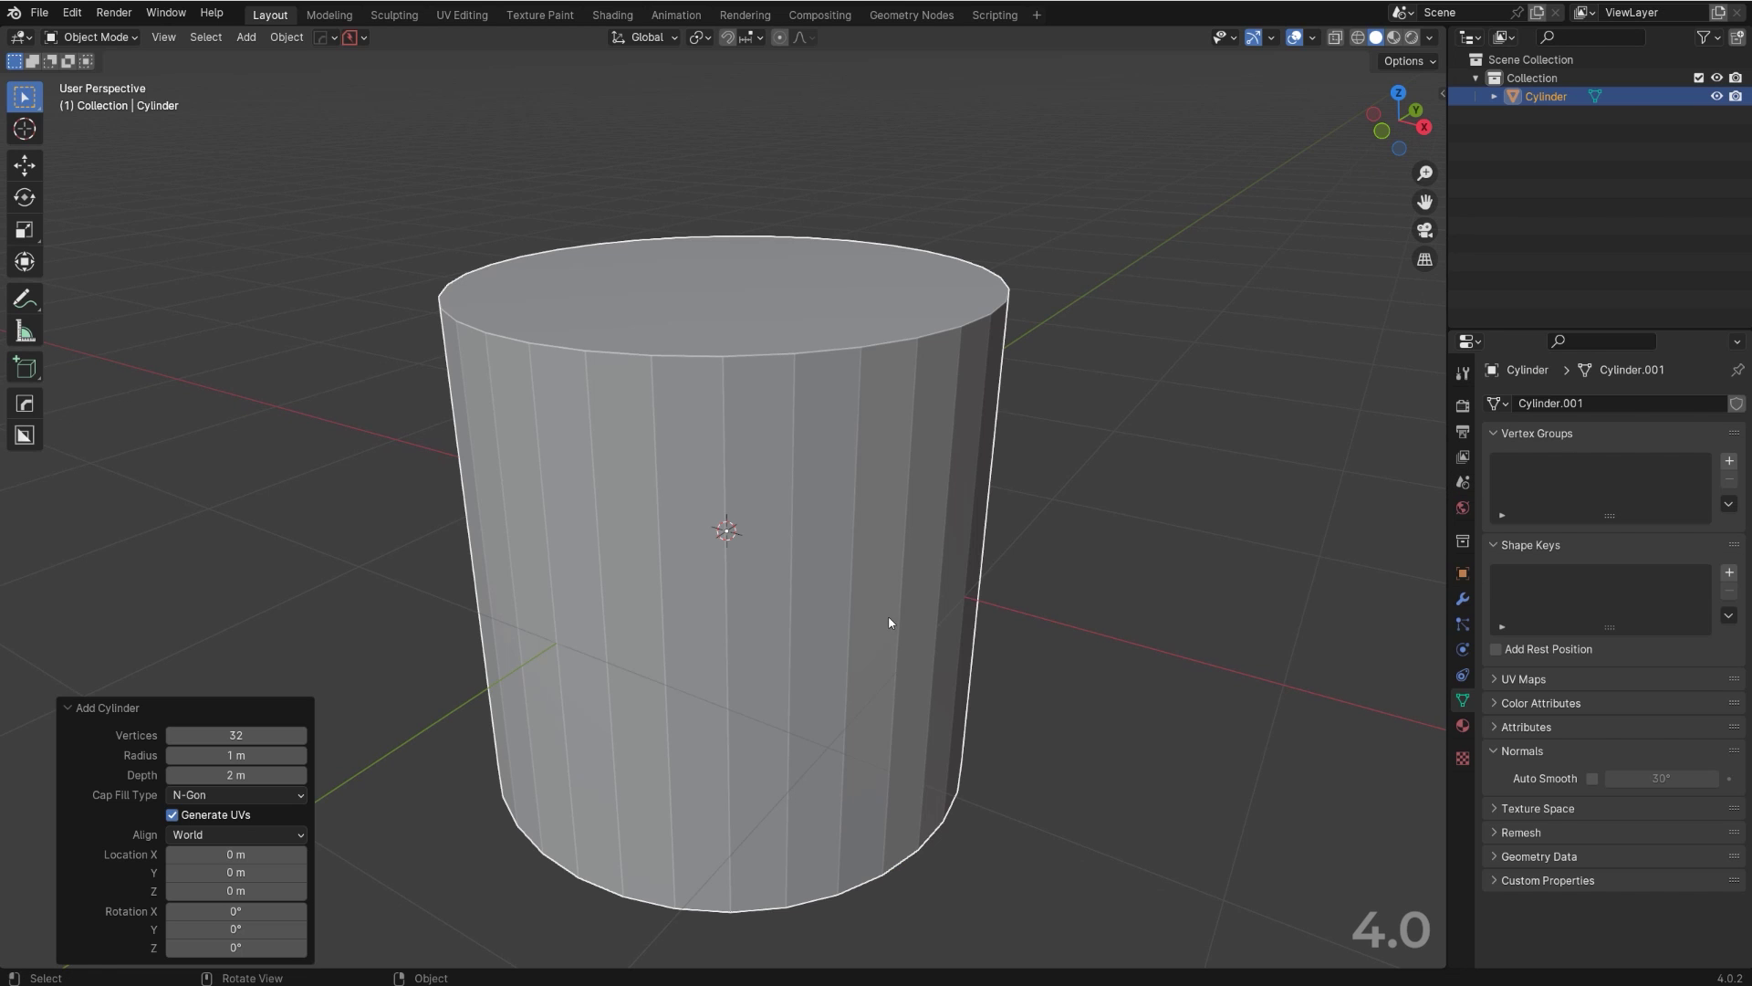
pyautogui.scroll(-3, 895, 566)
# Step: Shade the cylinder smooth and toggle Auto Smooth off, on, then off again
pyautogui.rightClick(863, 485)
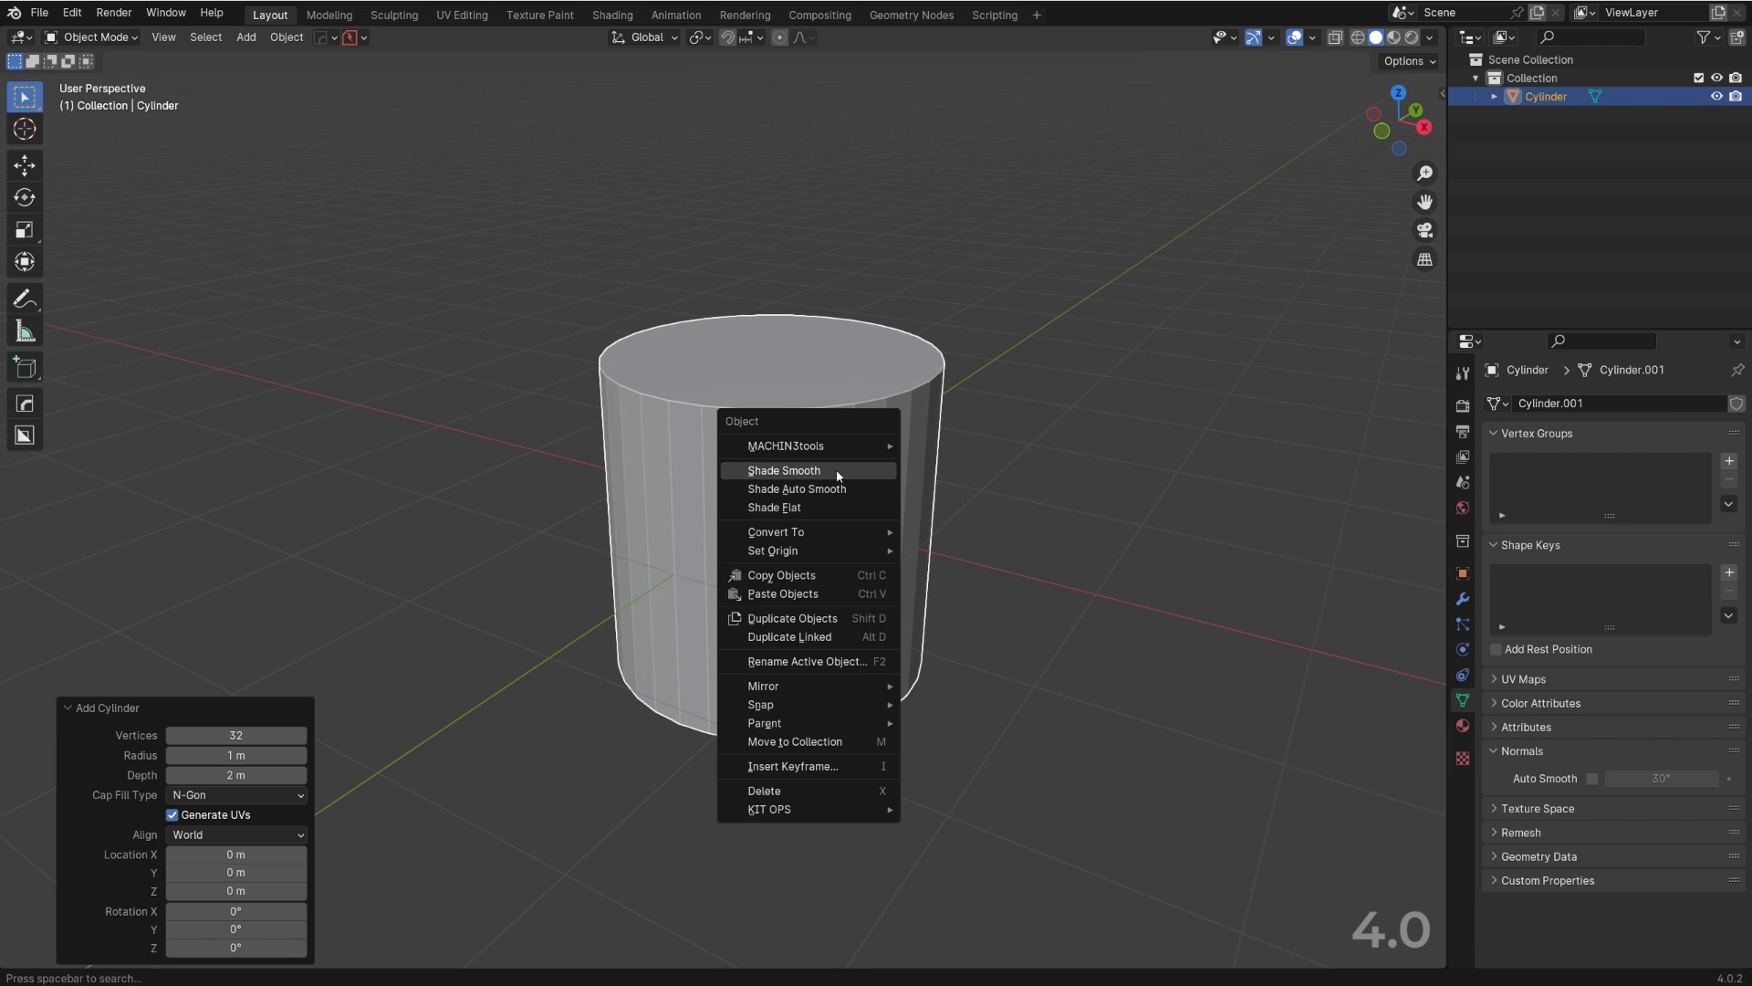
pyautogui.click(844, 490)
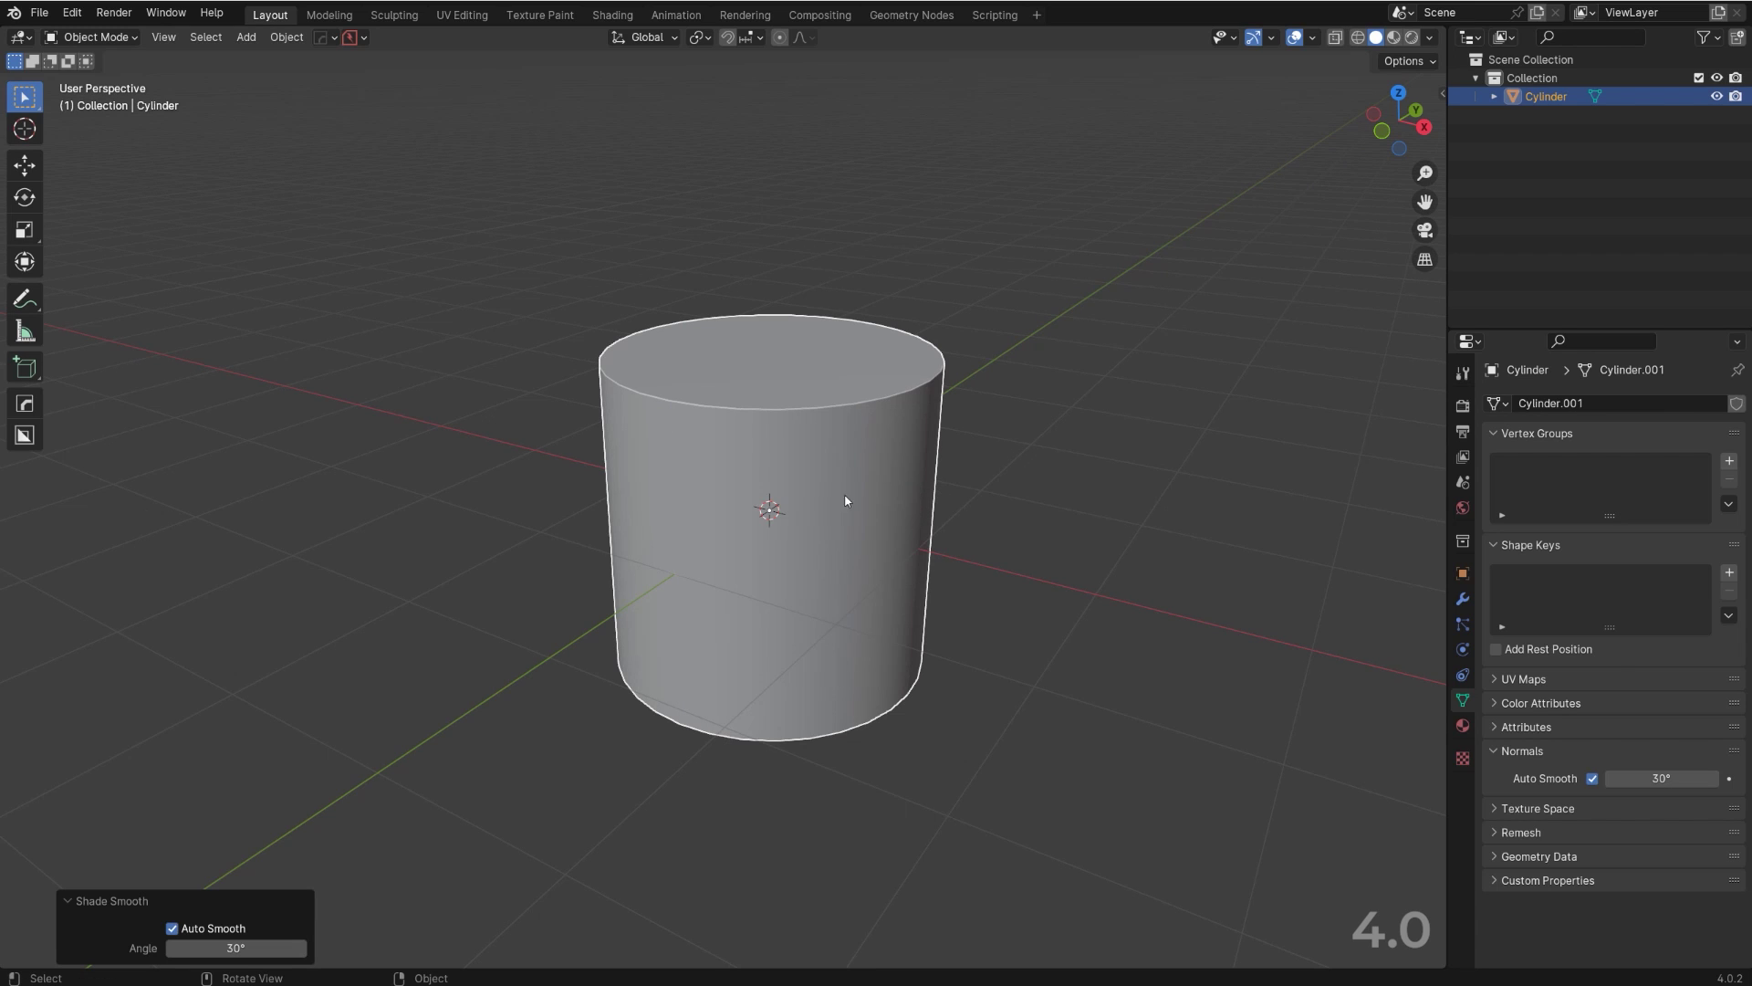
pyautogui.scroll(2, 995, 518)
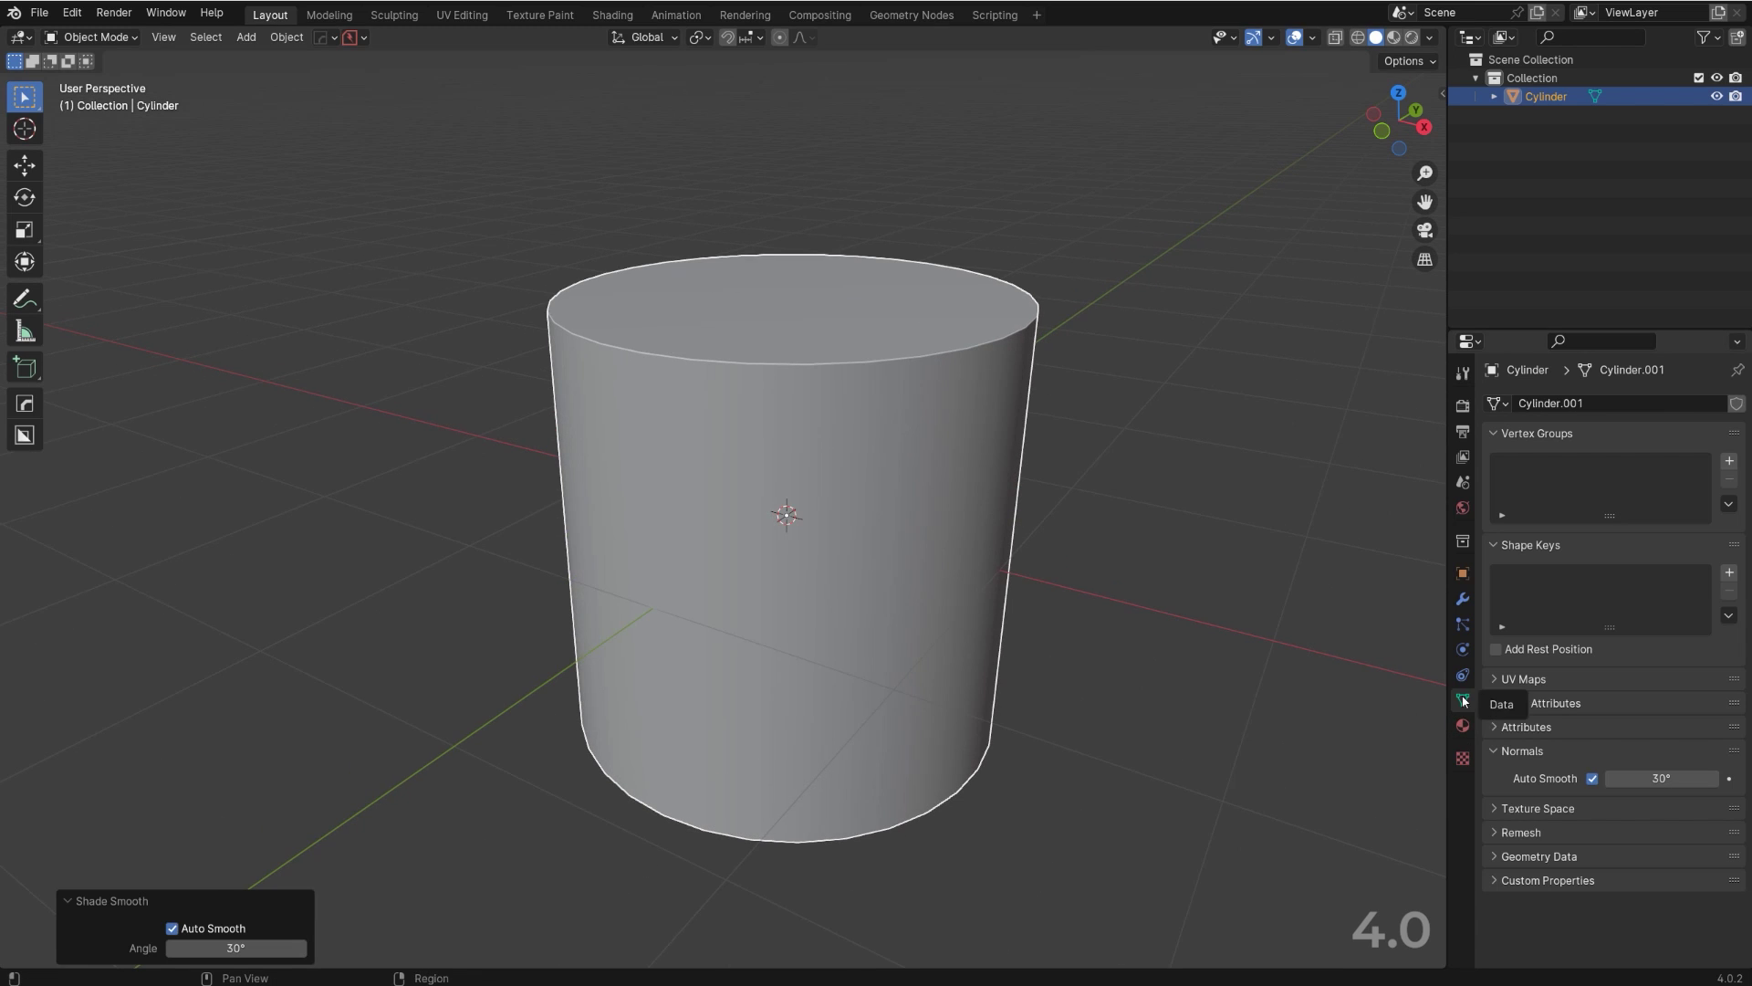
pyautogui.click(1592, 780)
pyautogui.click(1593, 778)
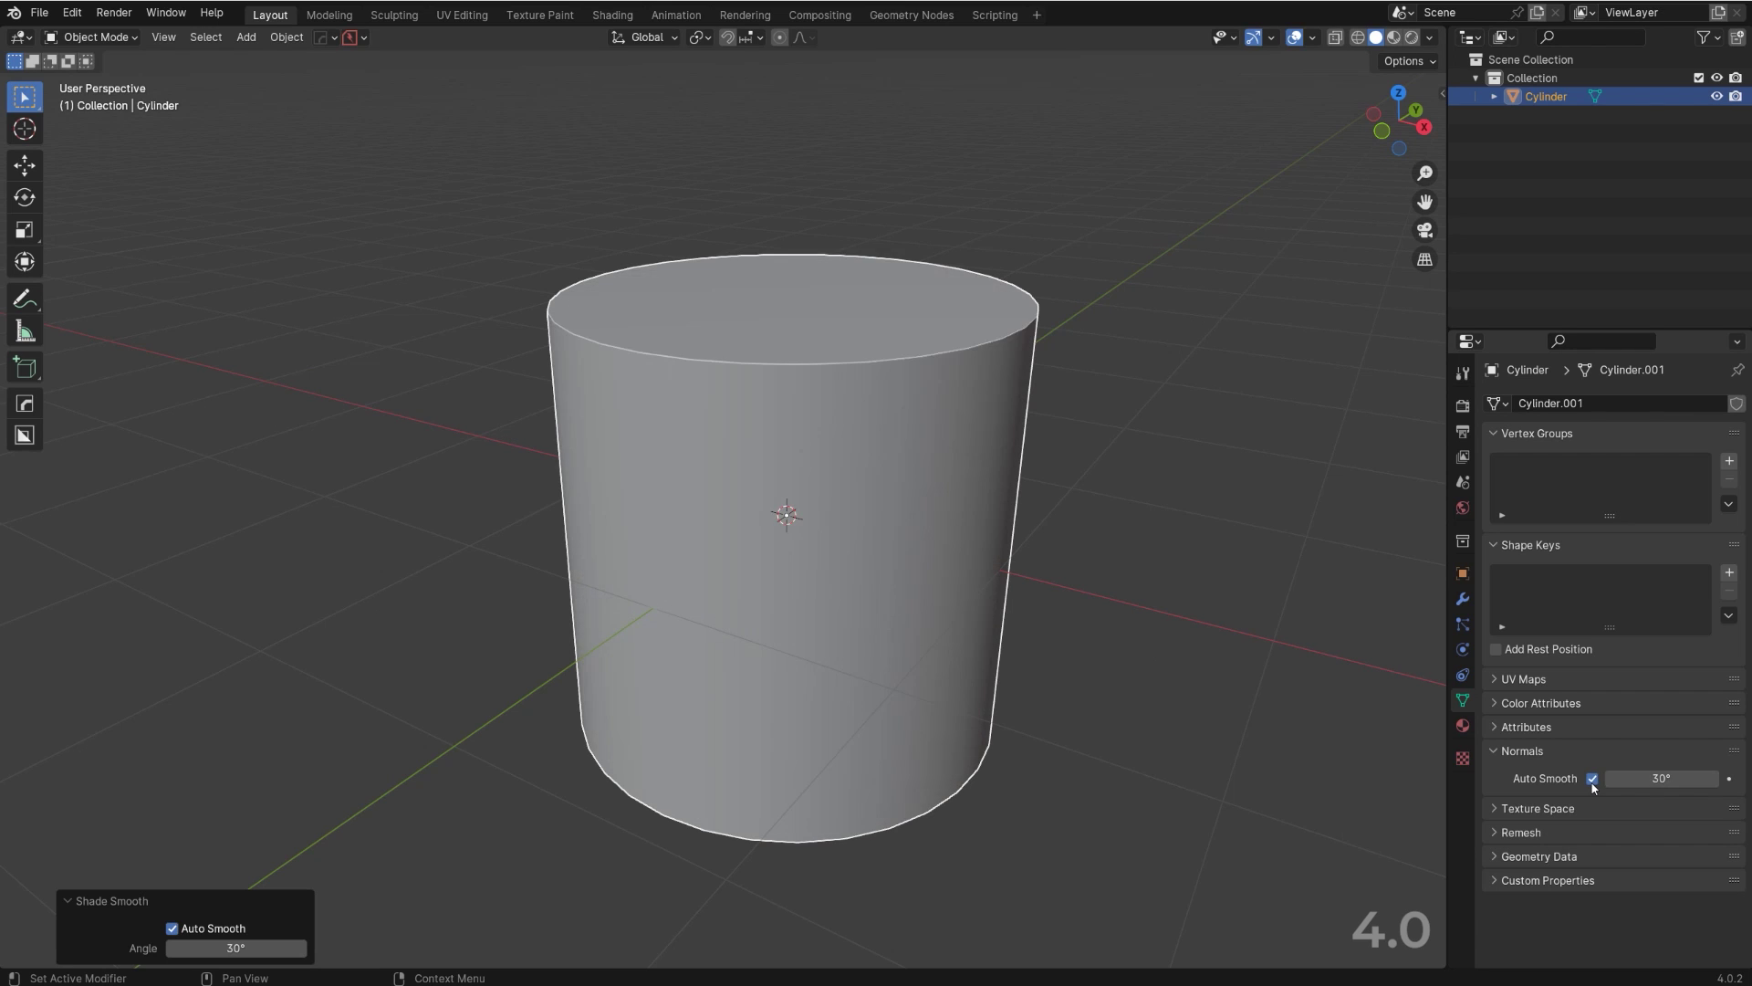
pyautogui.click(1593, 778)
# Step: Switch the cylinder to flat shading
pyautogui.rightClick(879, 377)
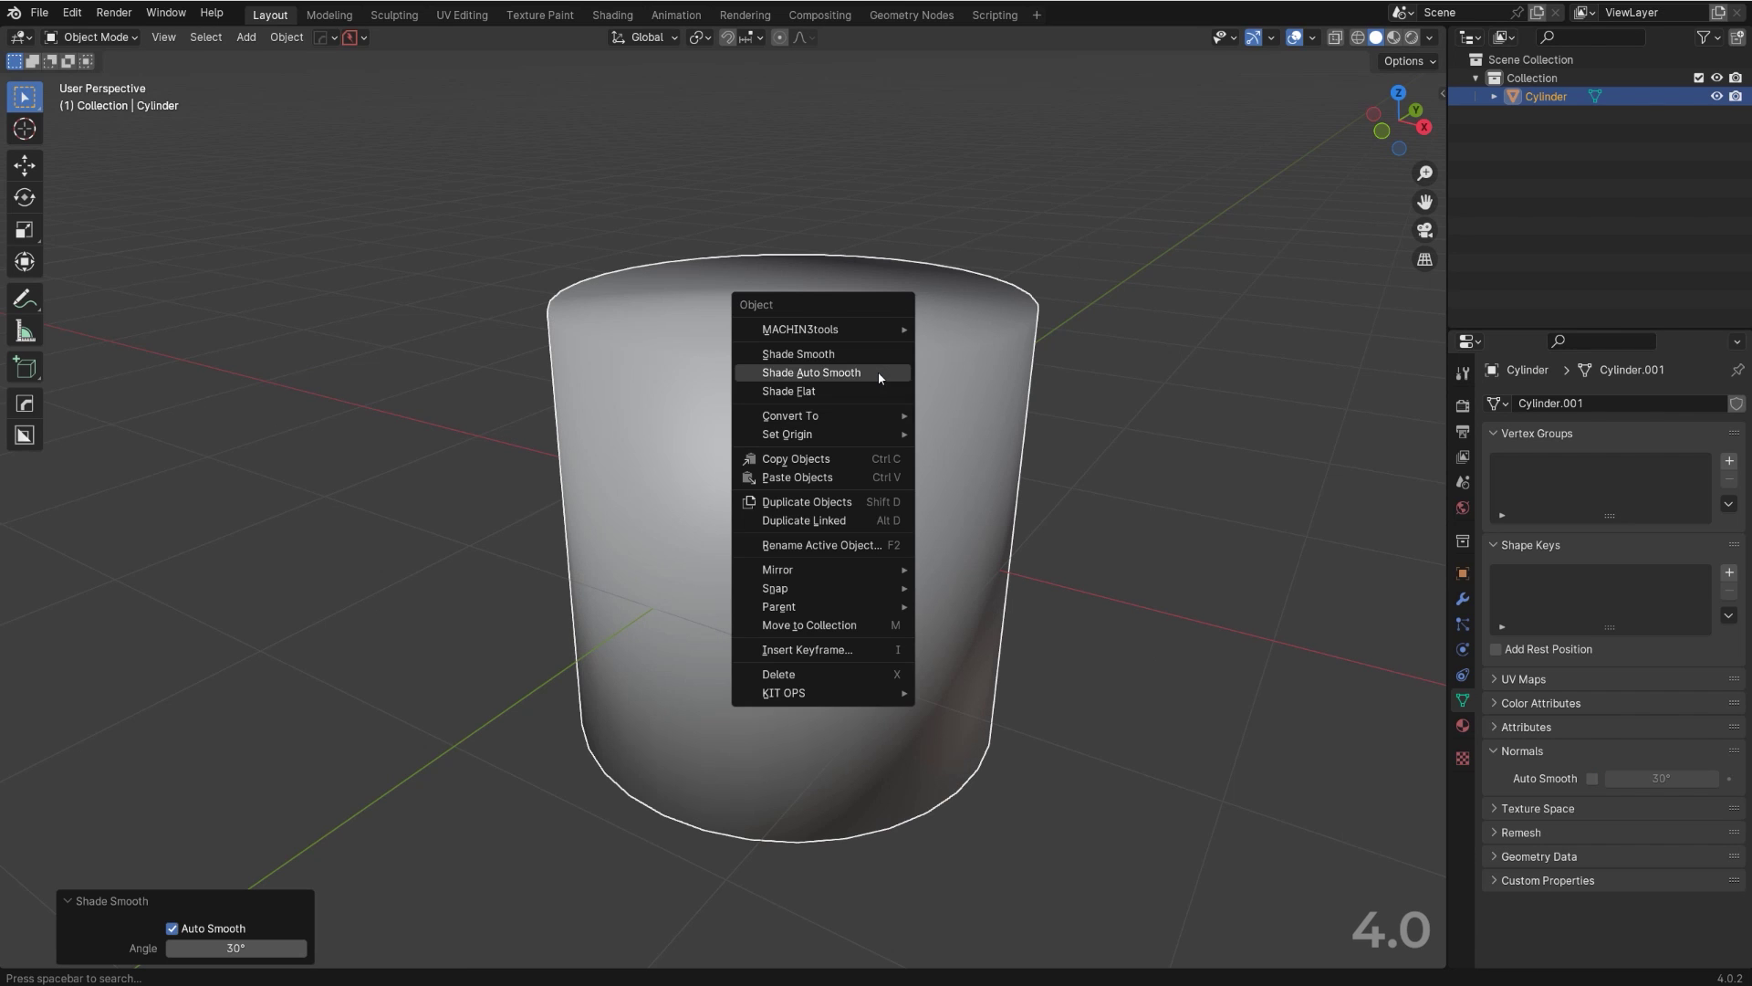
pyautogui.click(881, 399)
pyautogui.keyDown('ctrl'); pyautogui.moveTo(878, 395); pyautogui.dragTo(894, 436, button='middle'); pyautogui.keyUp('ctrl')
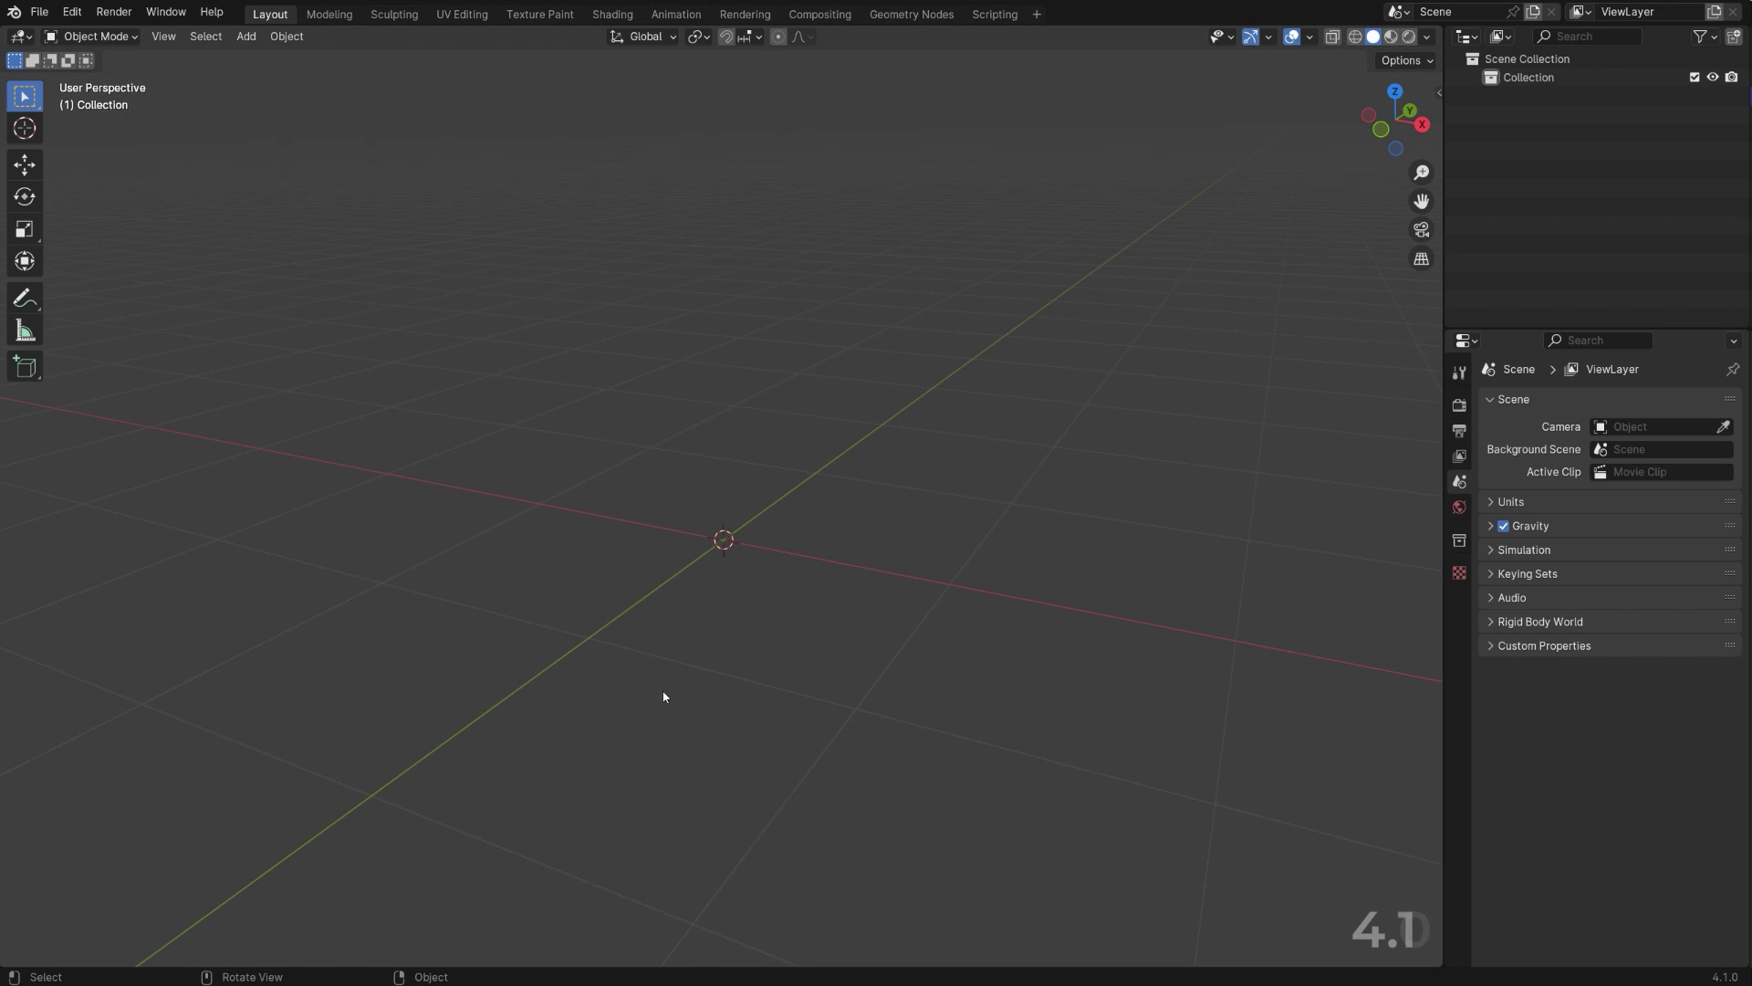
# Step: Add a cylinder mesh to the Blender 4.1 scene
pyautogui.hotkey('shift', 'a')
pyautogui.moveTo(838, 518)
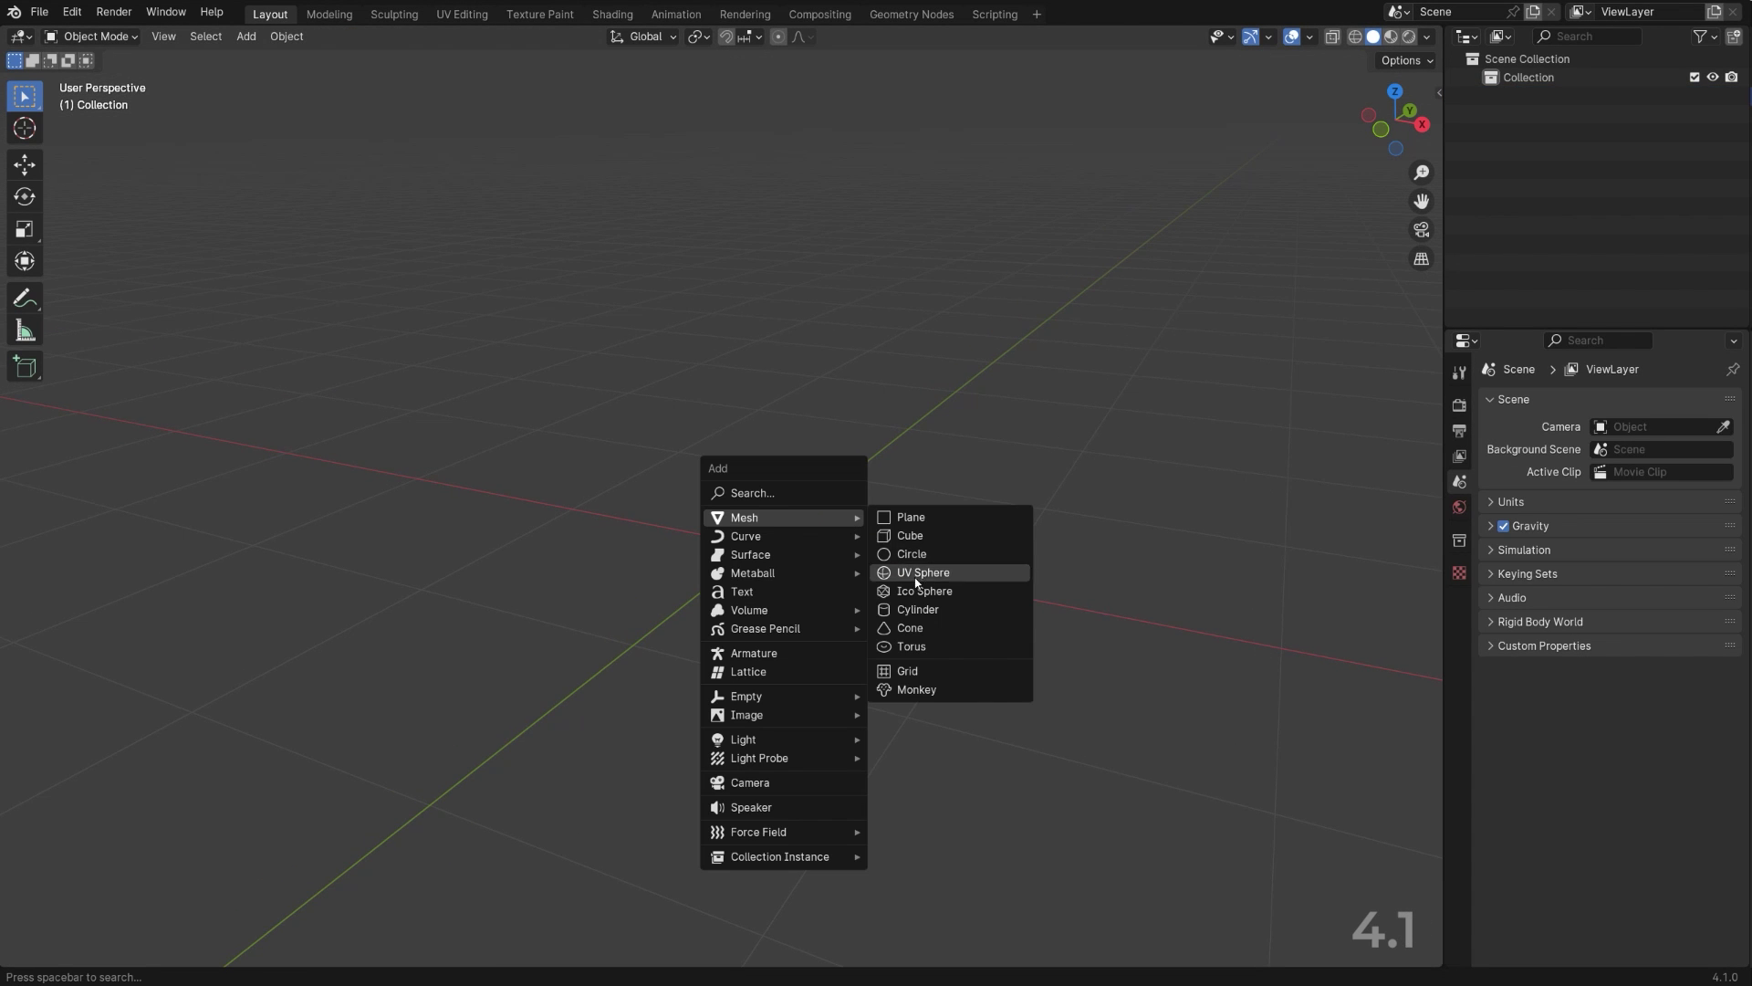
pyautogui.click(918, 608)
pyautogui.scroll(-3, 915, 584)
pyautogui.moveTo(896, 575); pyautogui.dragTo(851, 538, button='middle')
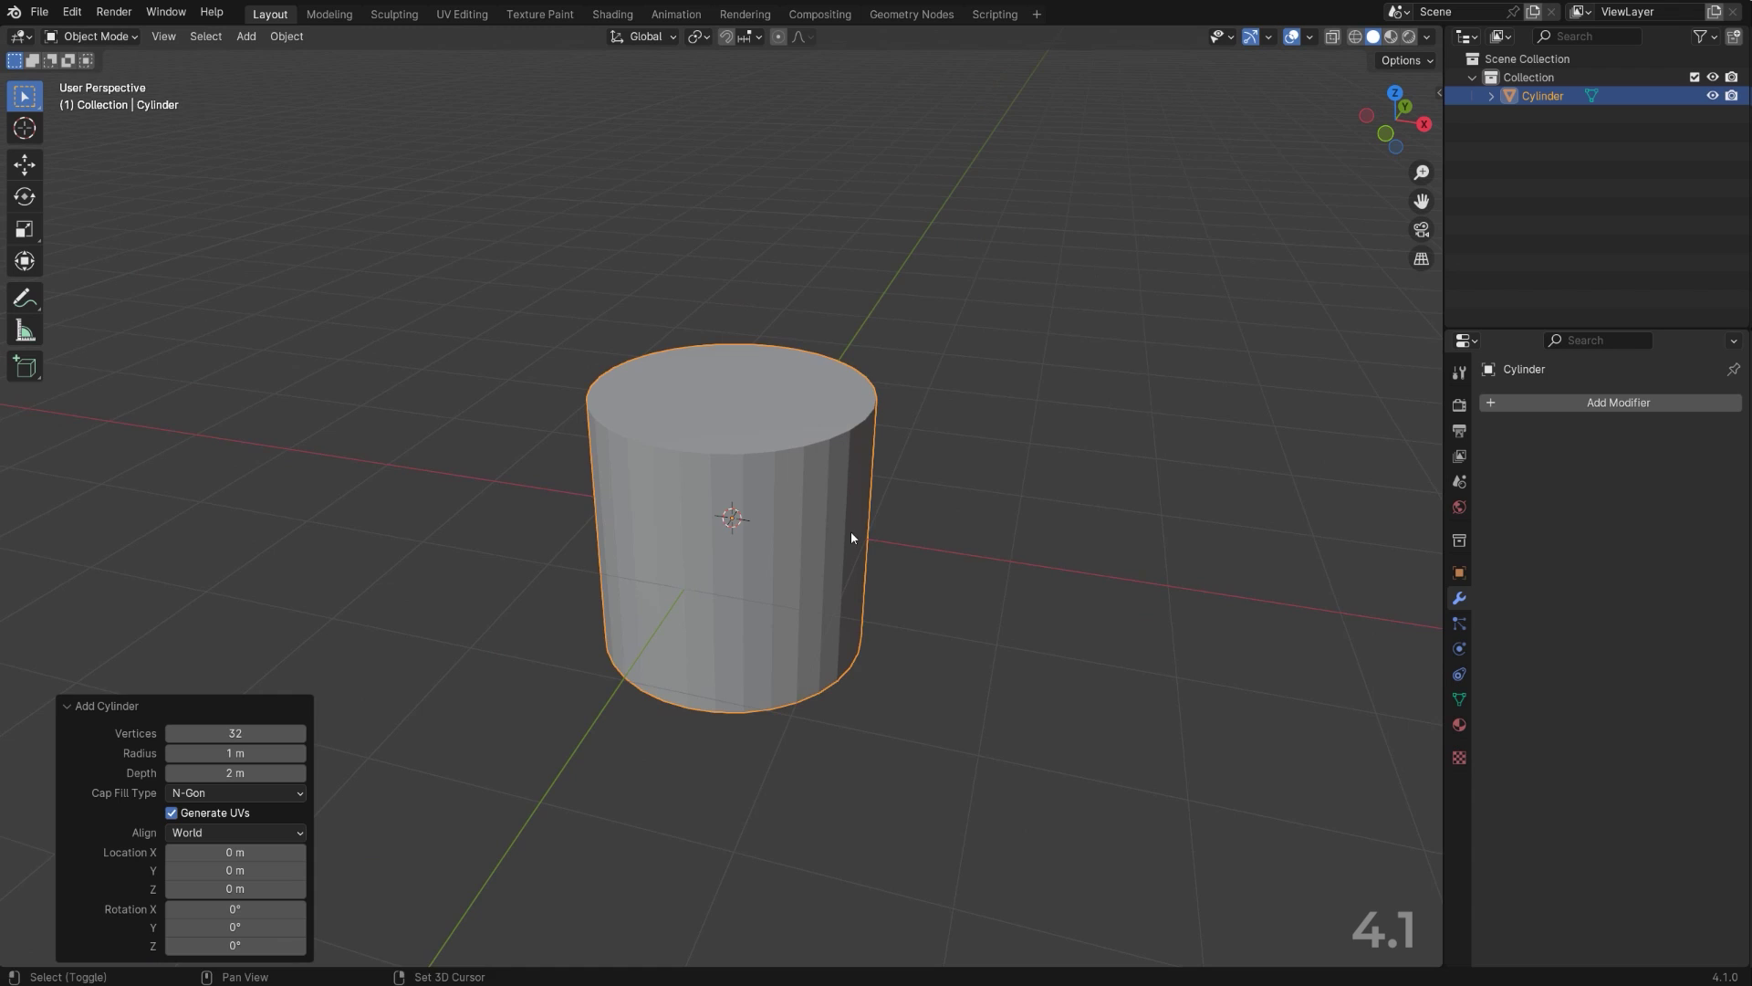
pyautogui.scroll(2, 857, 522)
# Step: Apply Shade Smooth by Angle at 30° with Keep Sharp Edges on
pyautogui.rightClick(861, 476)
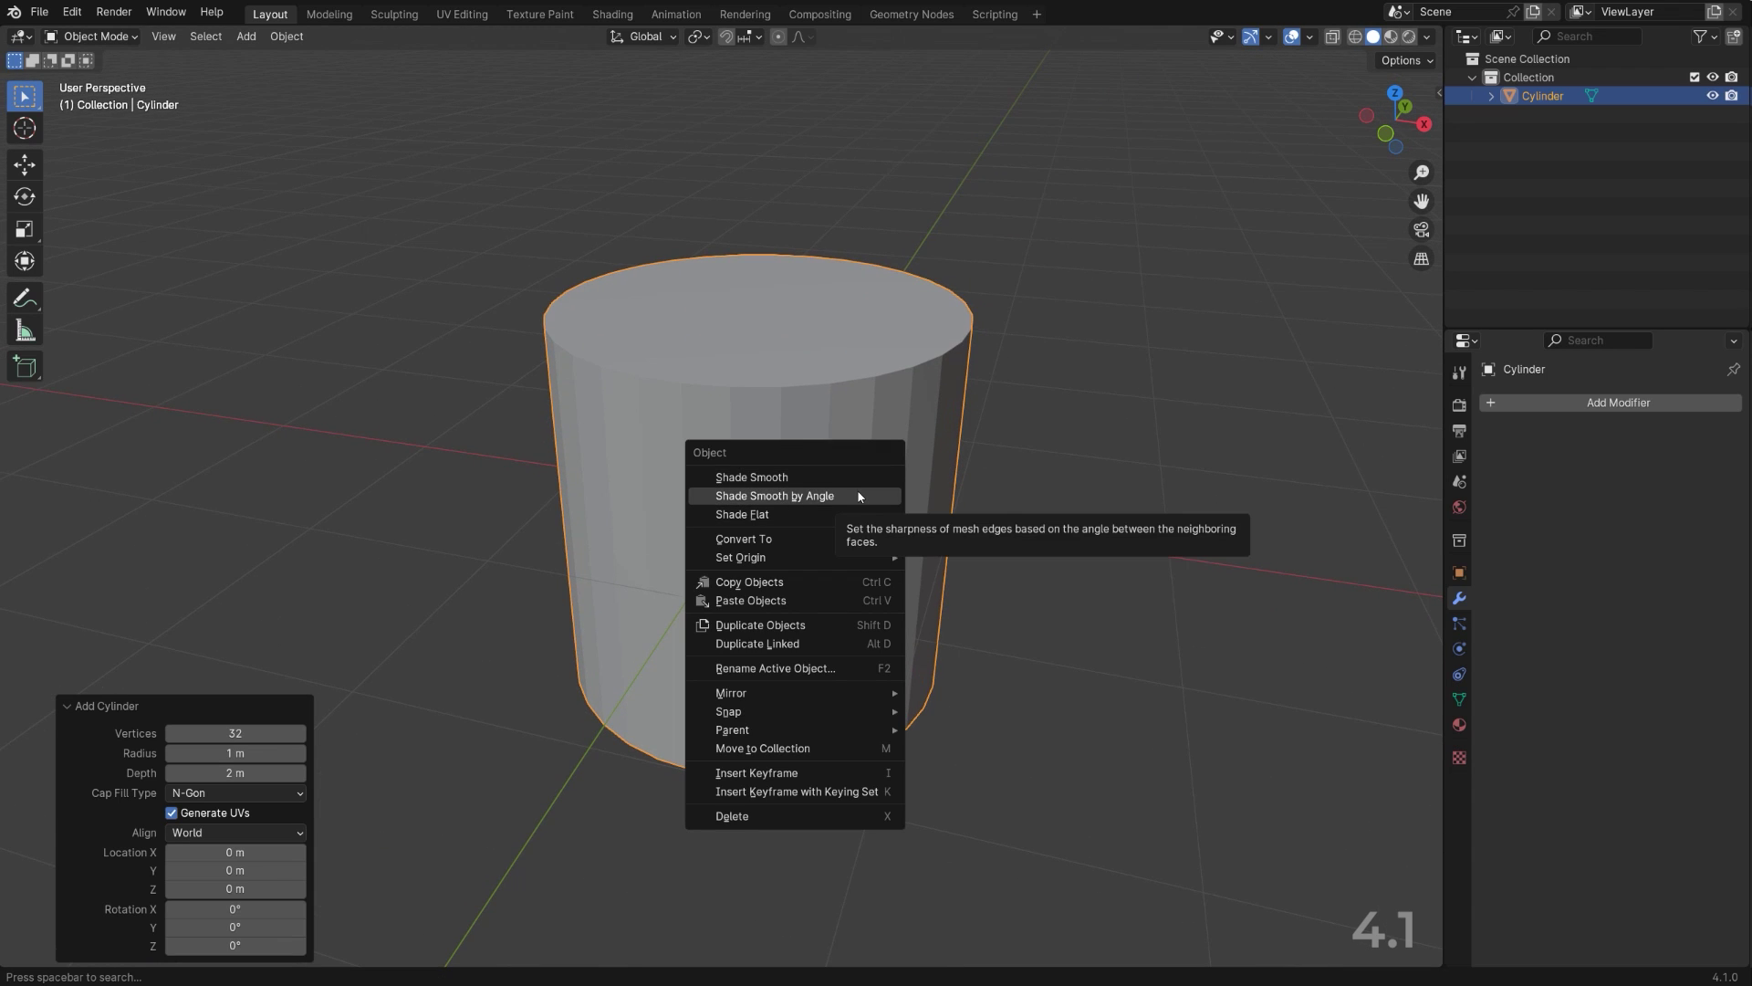
pyautogui.click(857, 499)
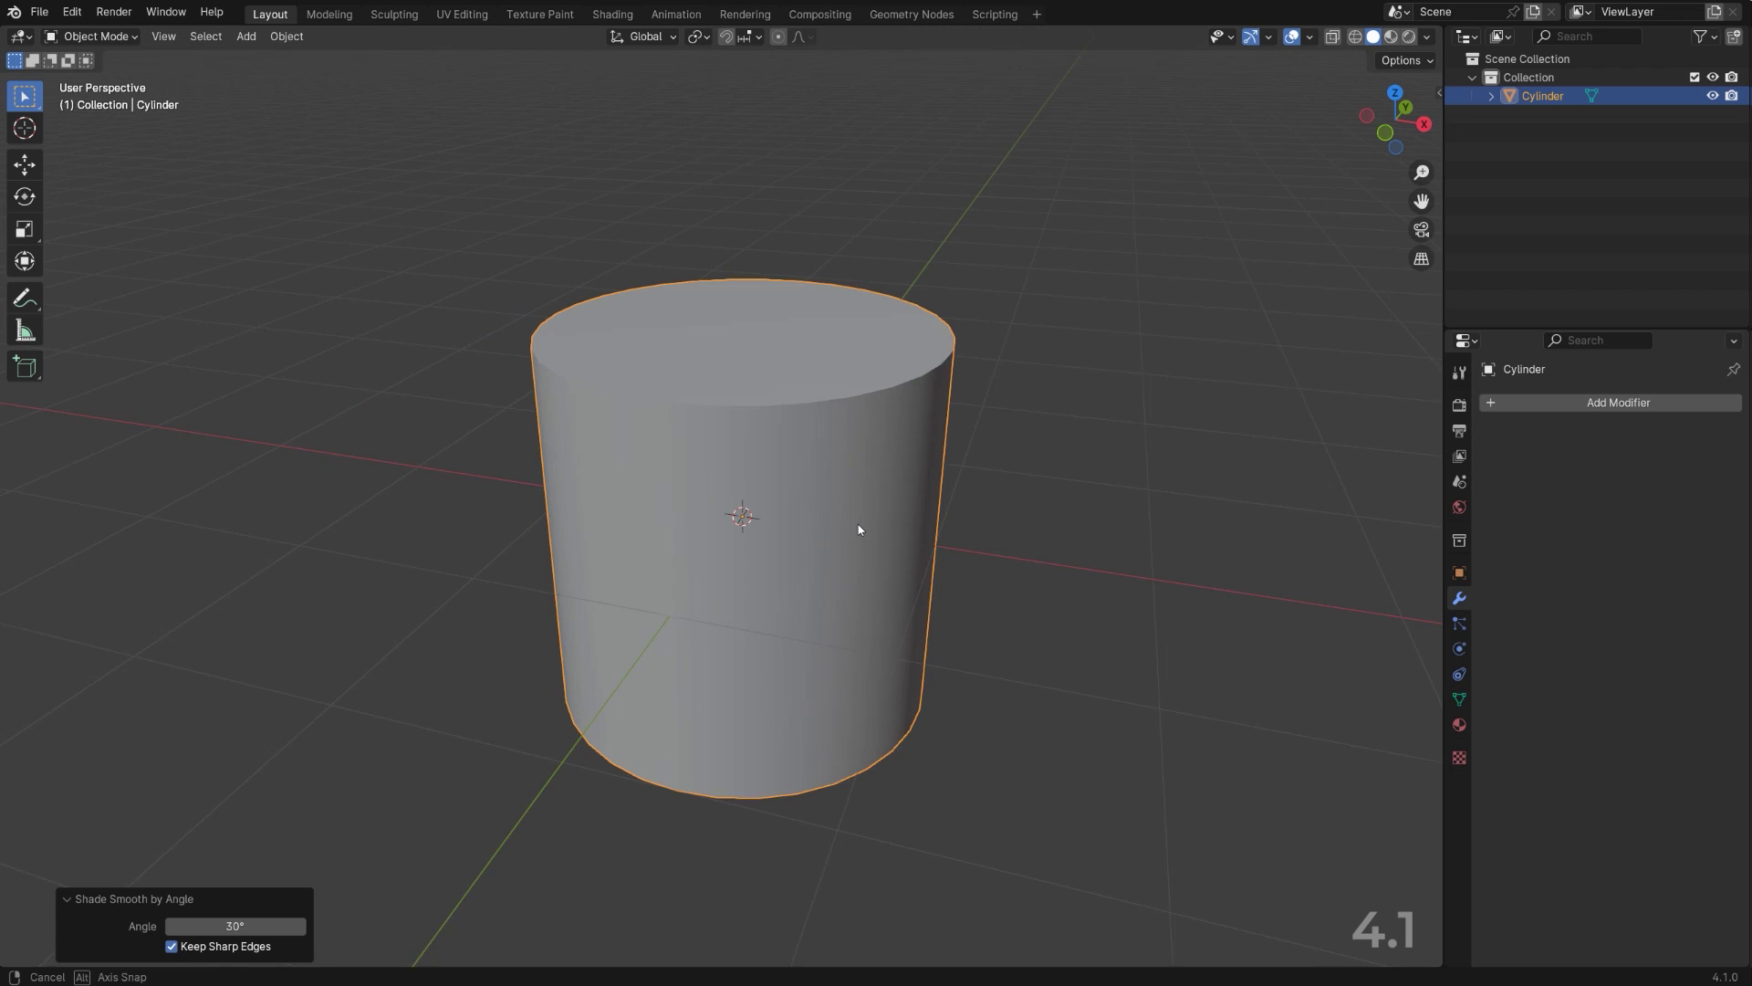
pyautogui.moveTo(861, 528); pyautogui.dragTo(837, 493, button='middle')
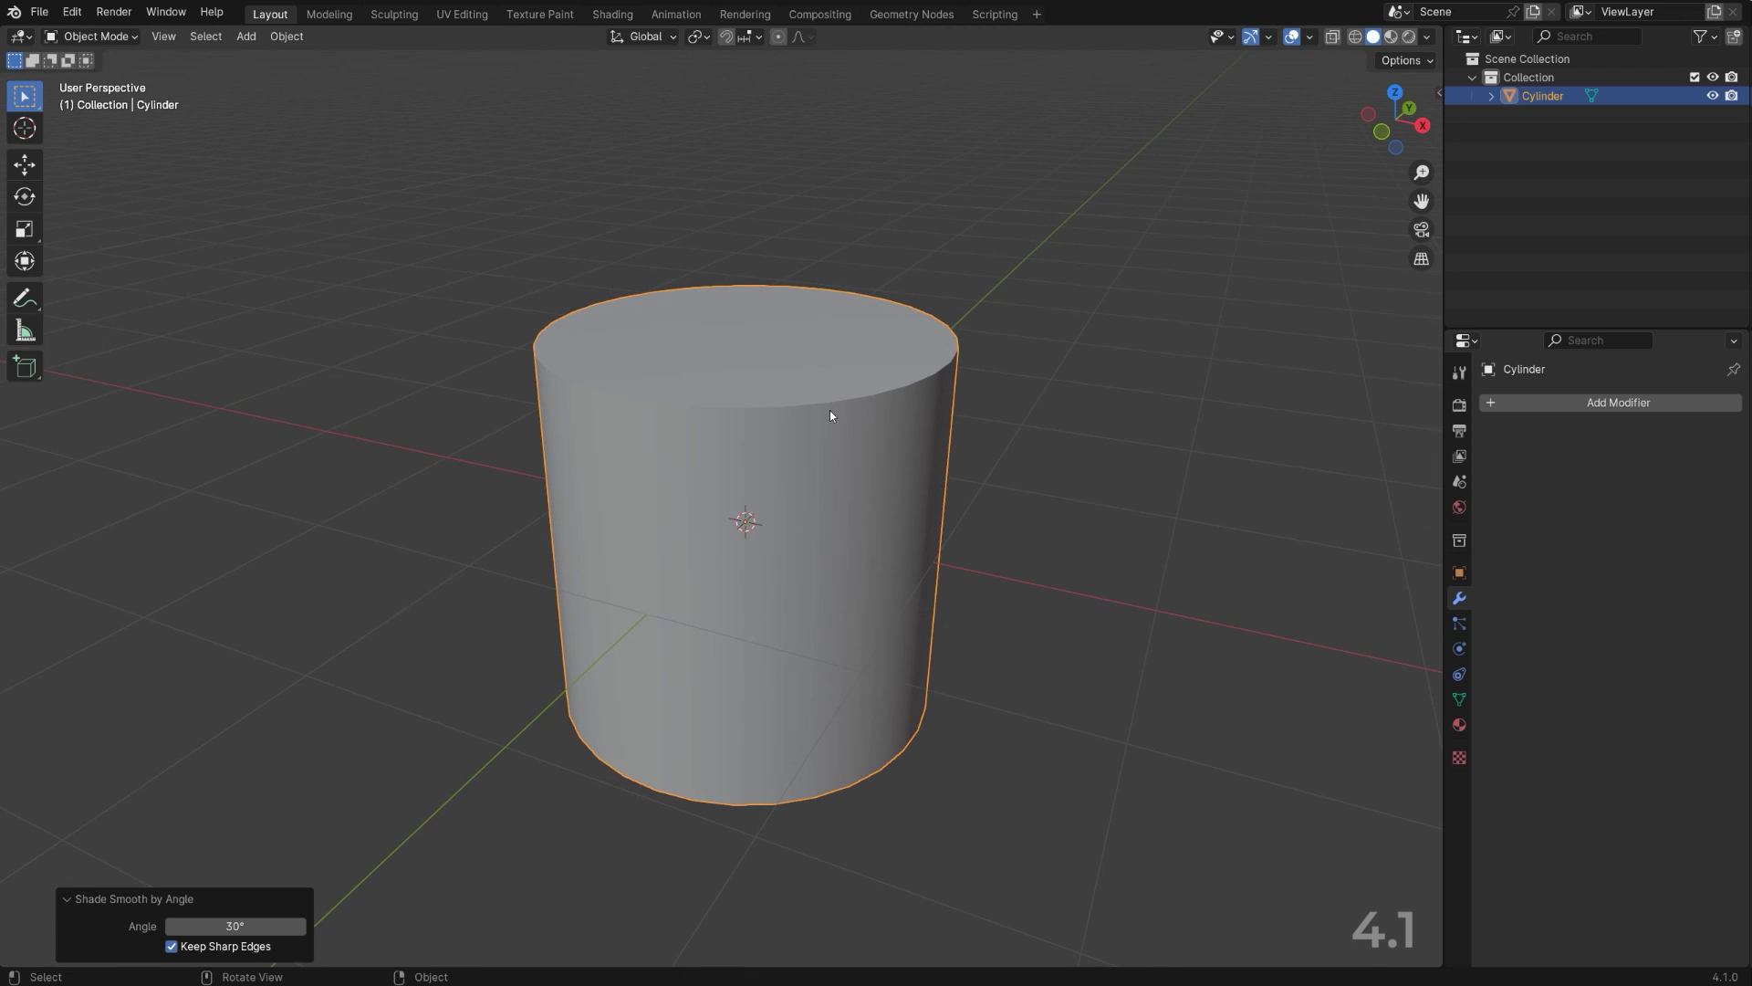
# Step: Clear sharp marks from all the cylinder's edges in Edit Mode
pyautogui.press('Tab')
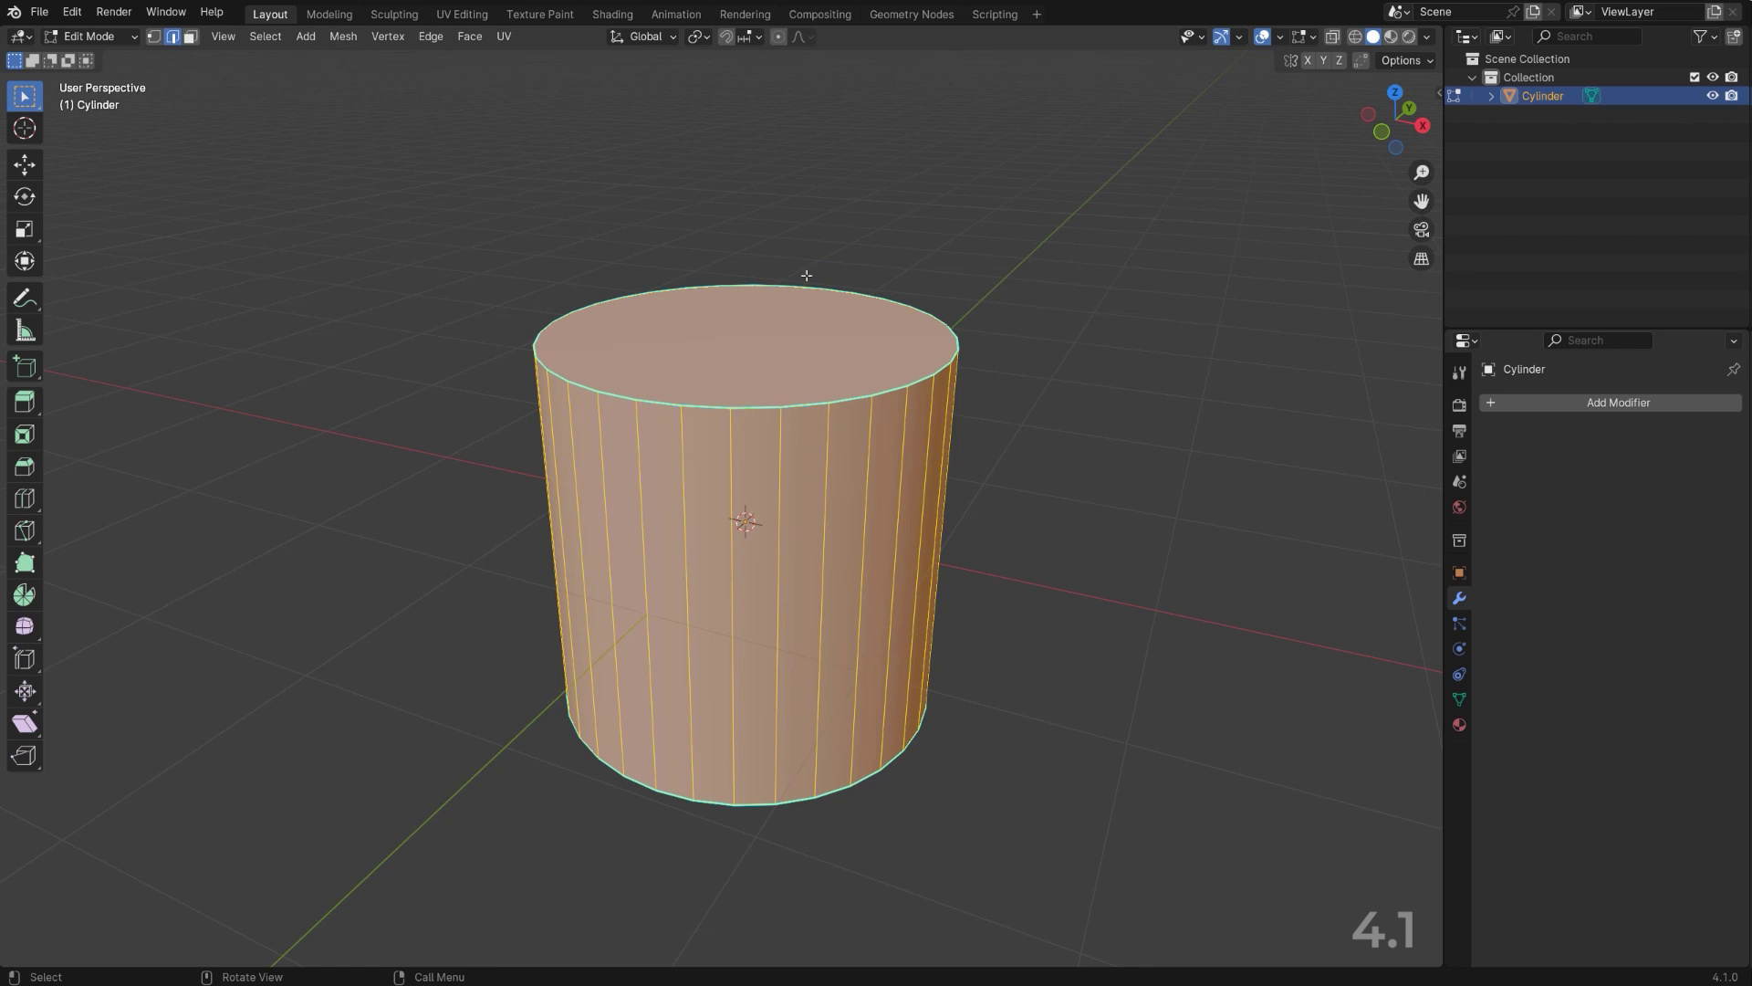
pyautogui.hotkey('ctrl', 'e')
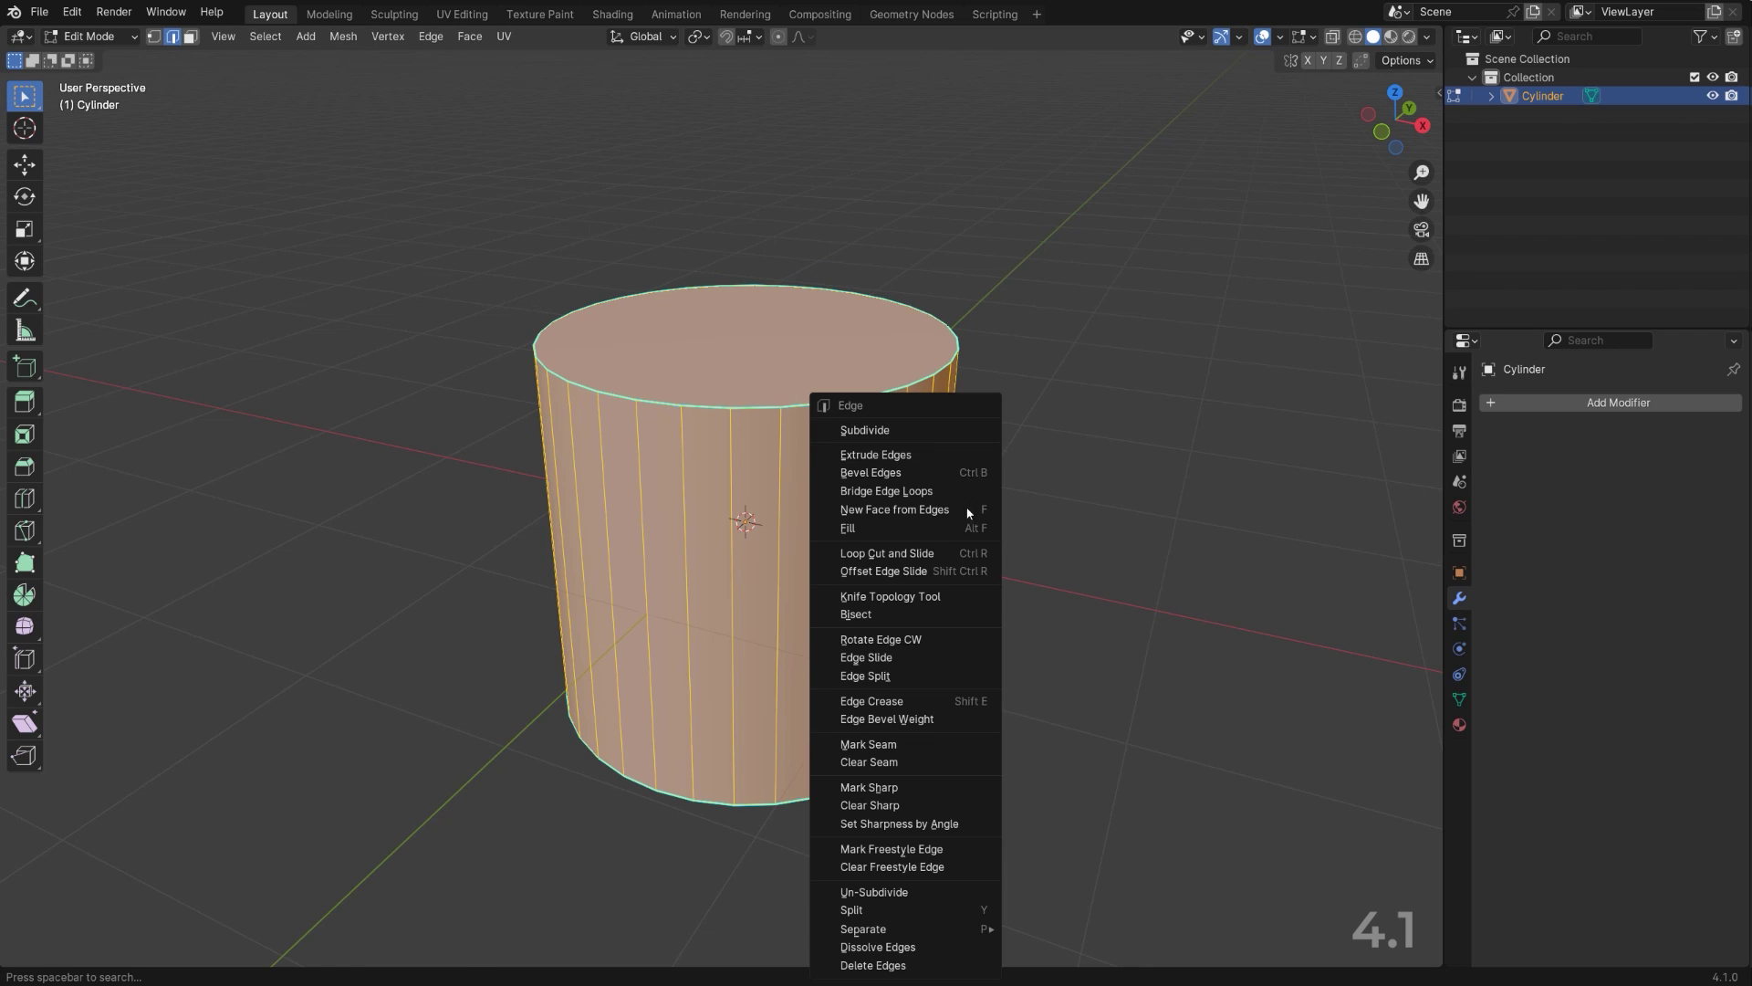
pyautogui.click(969, 803)
pyautogui.press('Tab')
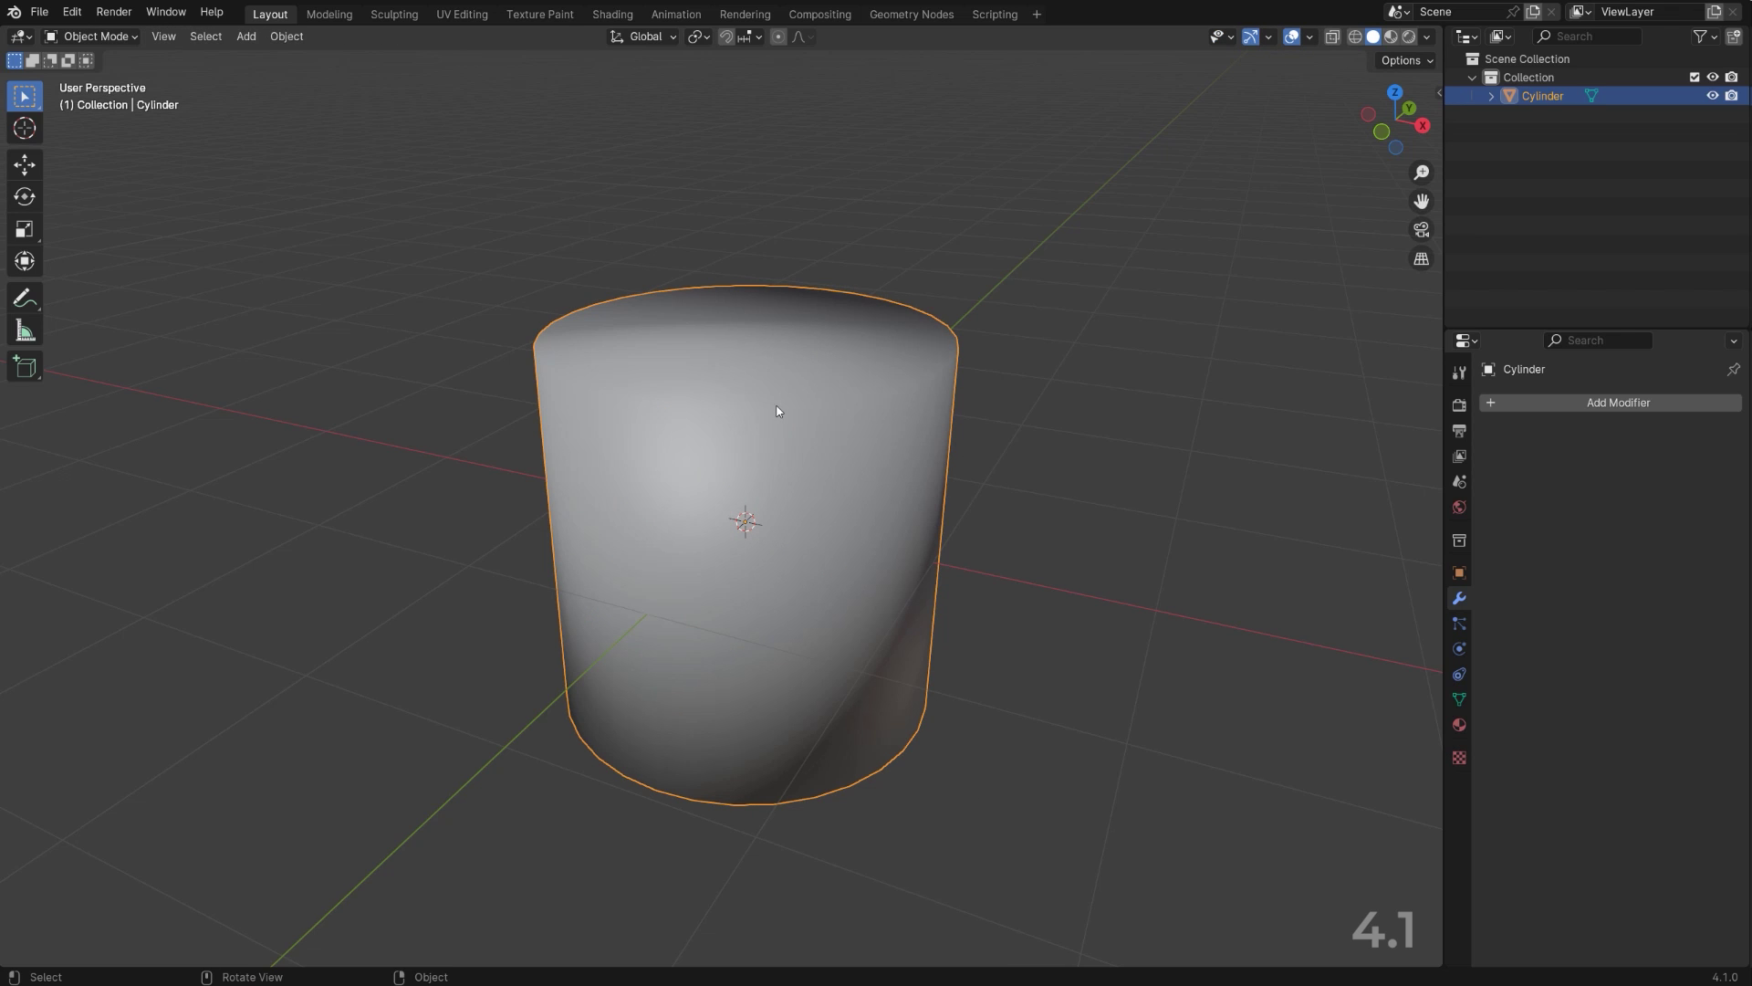
pyautogui.scroll(-5, 778, 410)
# Step: Duplicate the cylinder to the right, shade the copy flat, then delete it
pyautogui.hotkey('shift', 'd')
pyautogui.click(1066, 522)
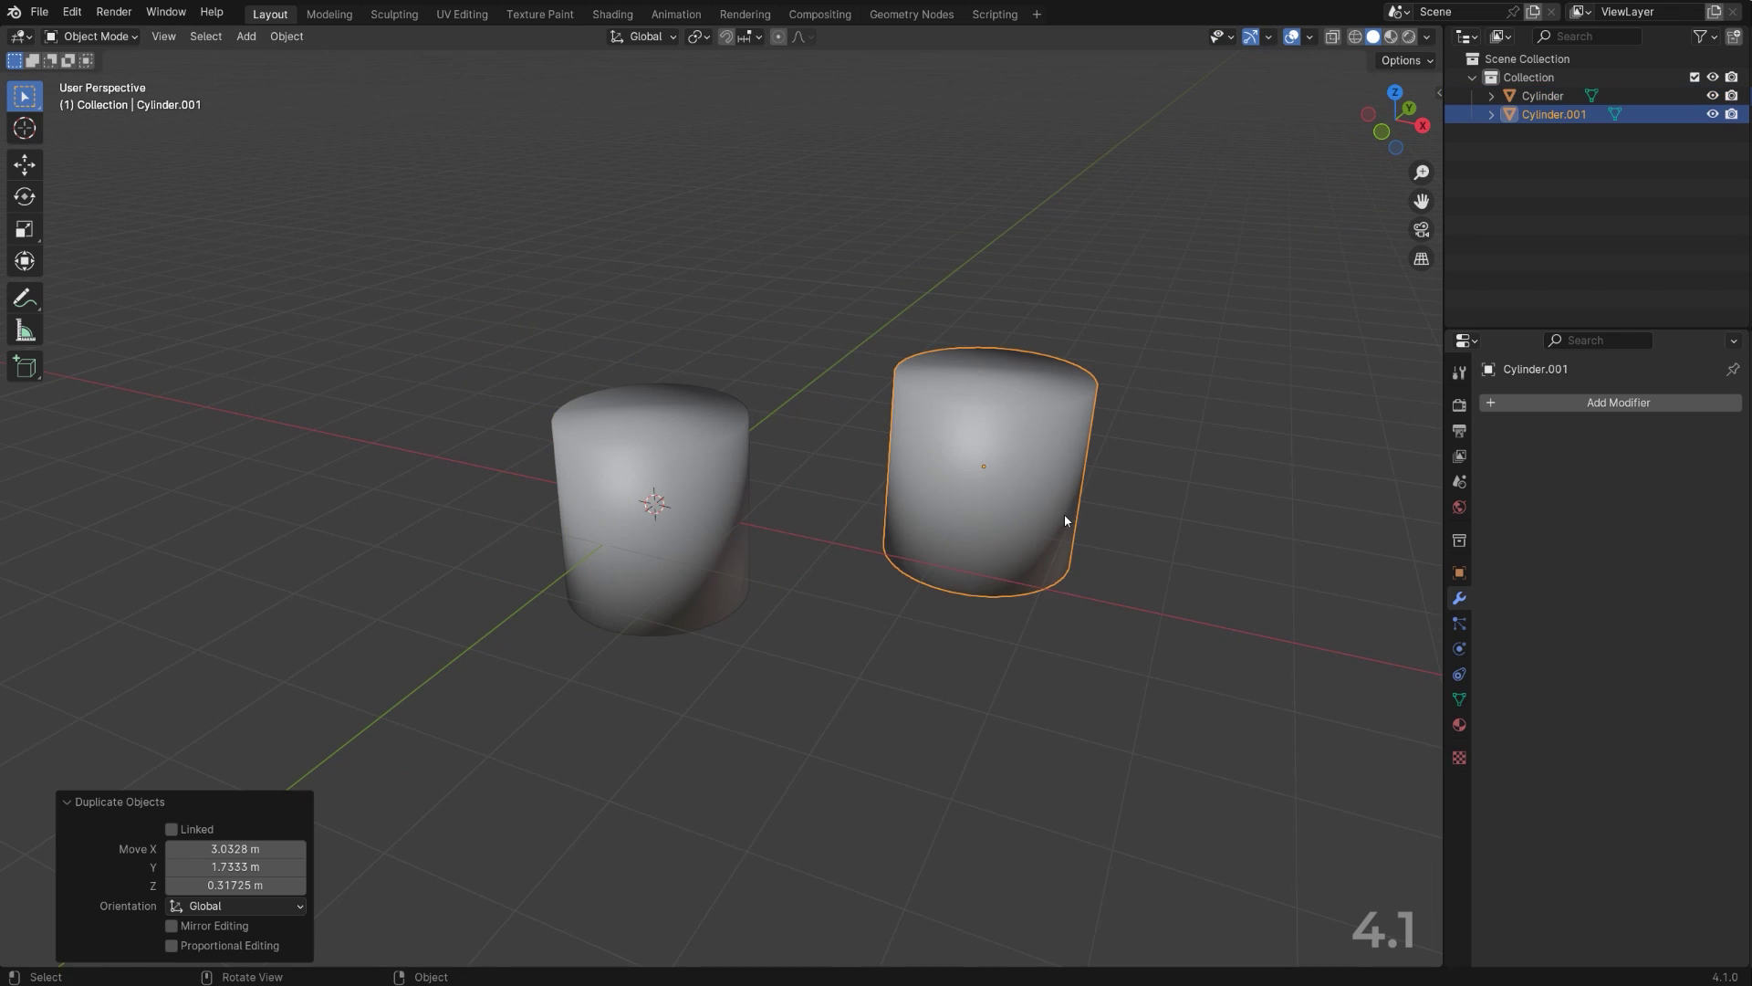
pyautogui.rightClick(1025, 467)
pyautogui.click(1026, 481)
pyautogui.keyDown('shift'); pyautogui.moveTo(1029, 507); pyautogui.dragTo(1058, 477, button='middle'); pyautogui.keyUp('shift')
pyautogui.scroll(2, 708, 606)
pyautogui.press('x')
pyautogui.click(1049, 443)
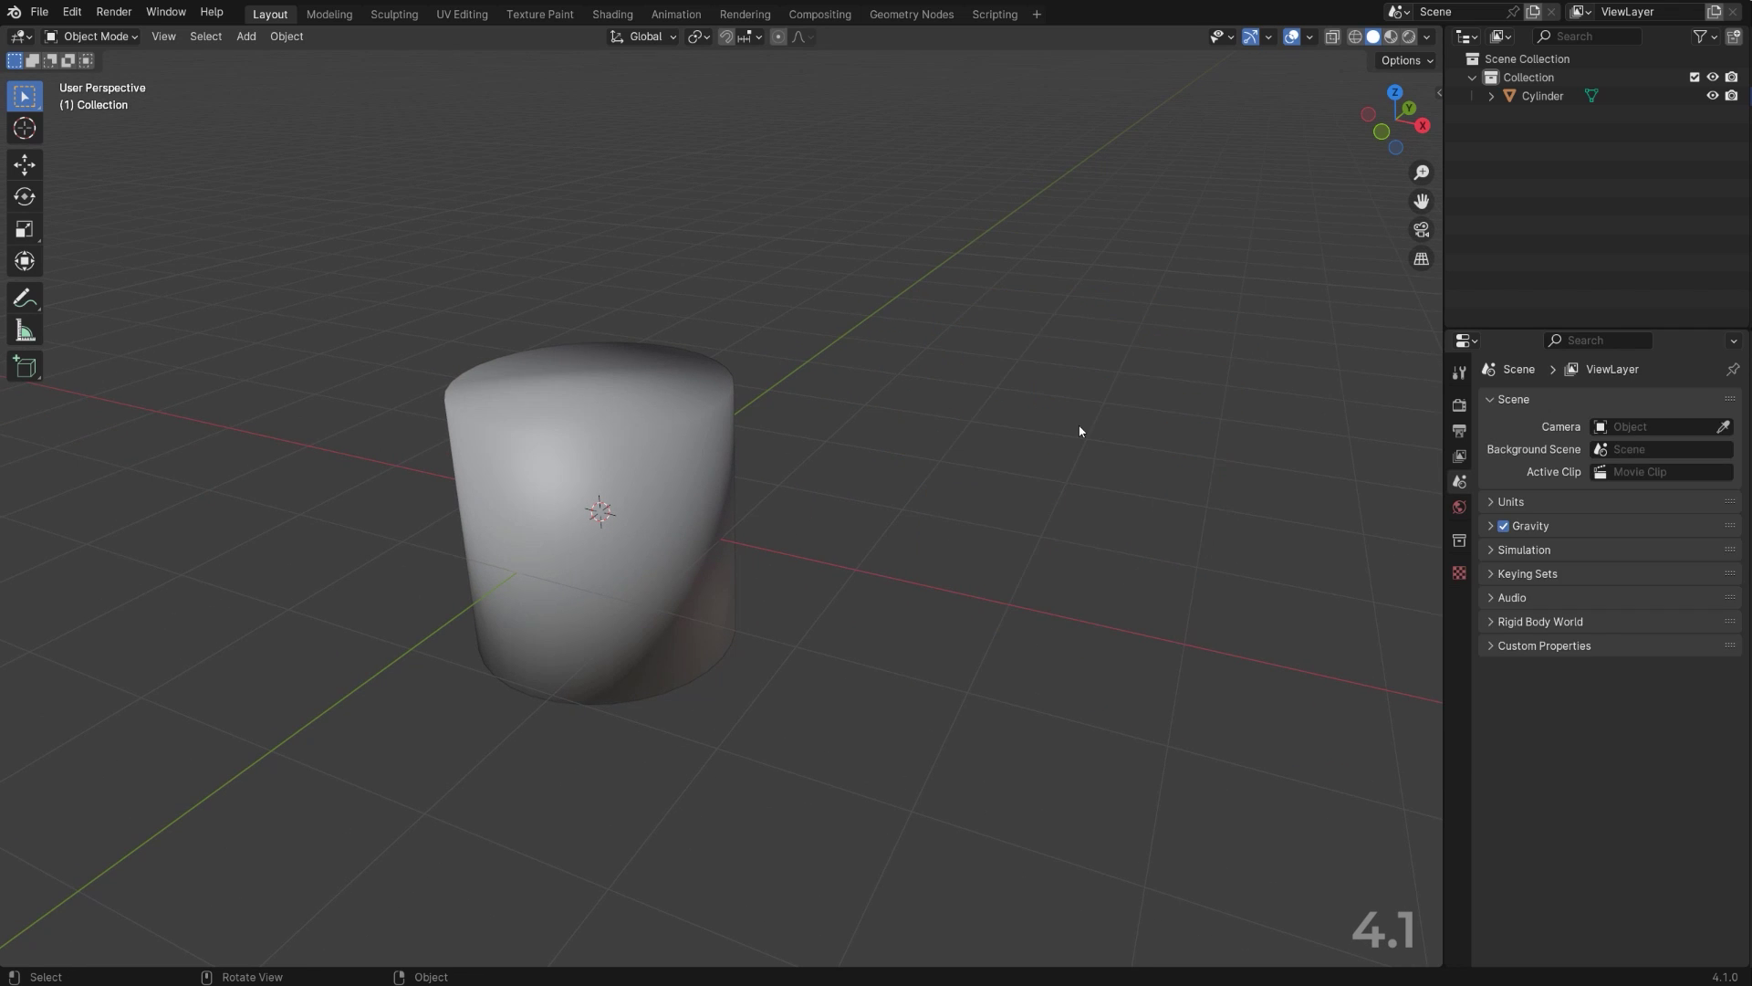
# Step: Delete the old cylinder and add a new cylinder mesh
pyautogui.click(549, 472)
pyautogui.press('Delete')
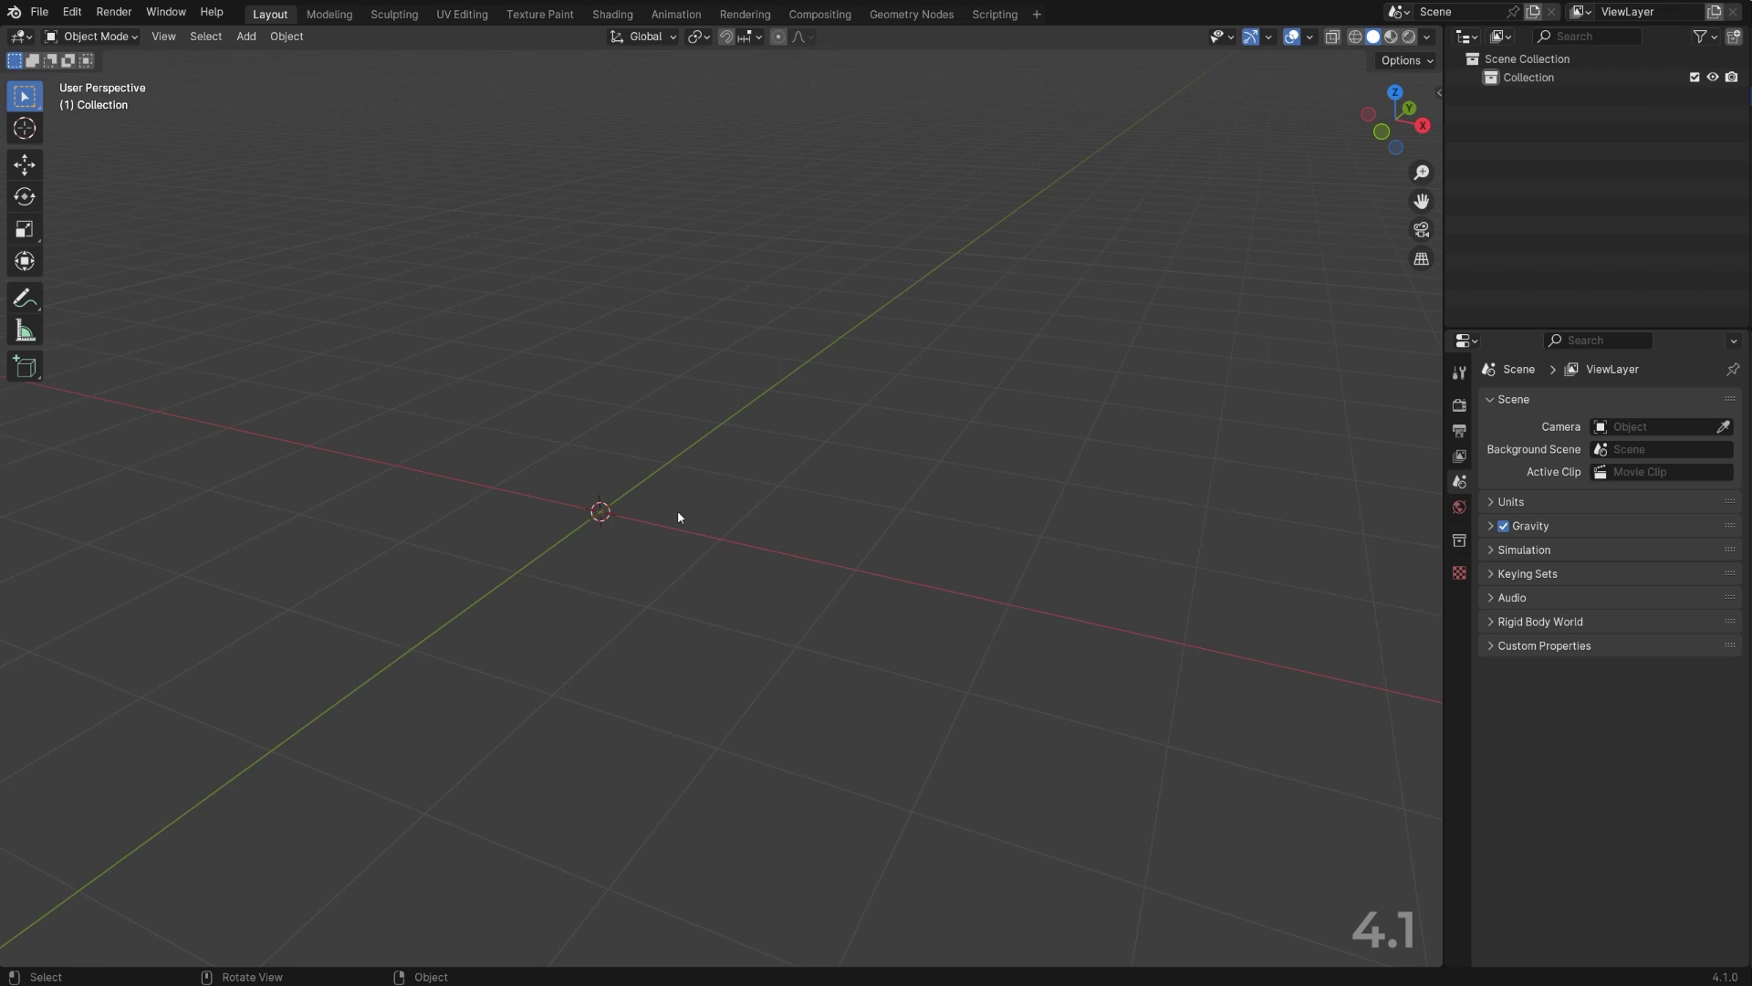
pyautogui.hotkey('shift', 'a')
pyautogui.moveTo(677, 529)
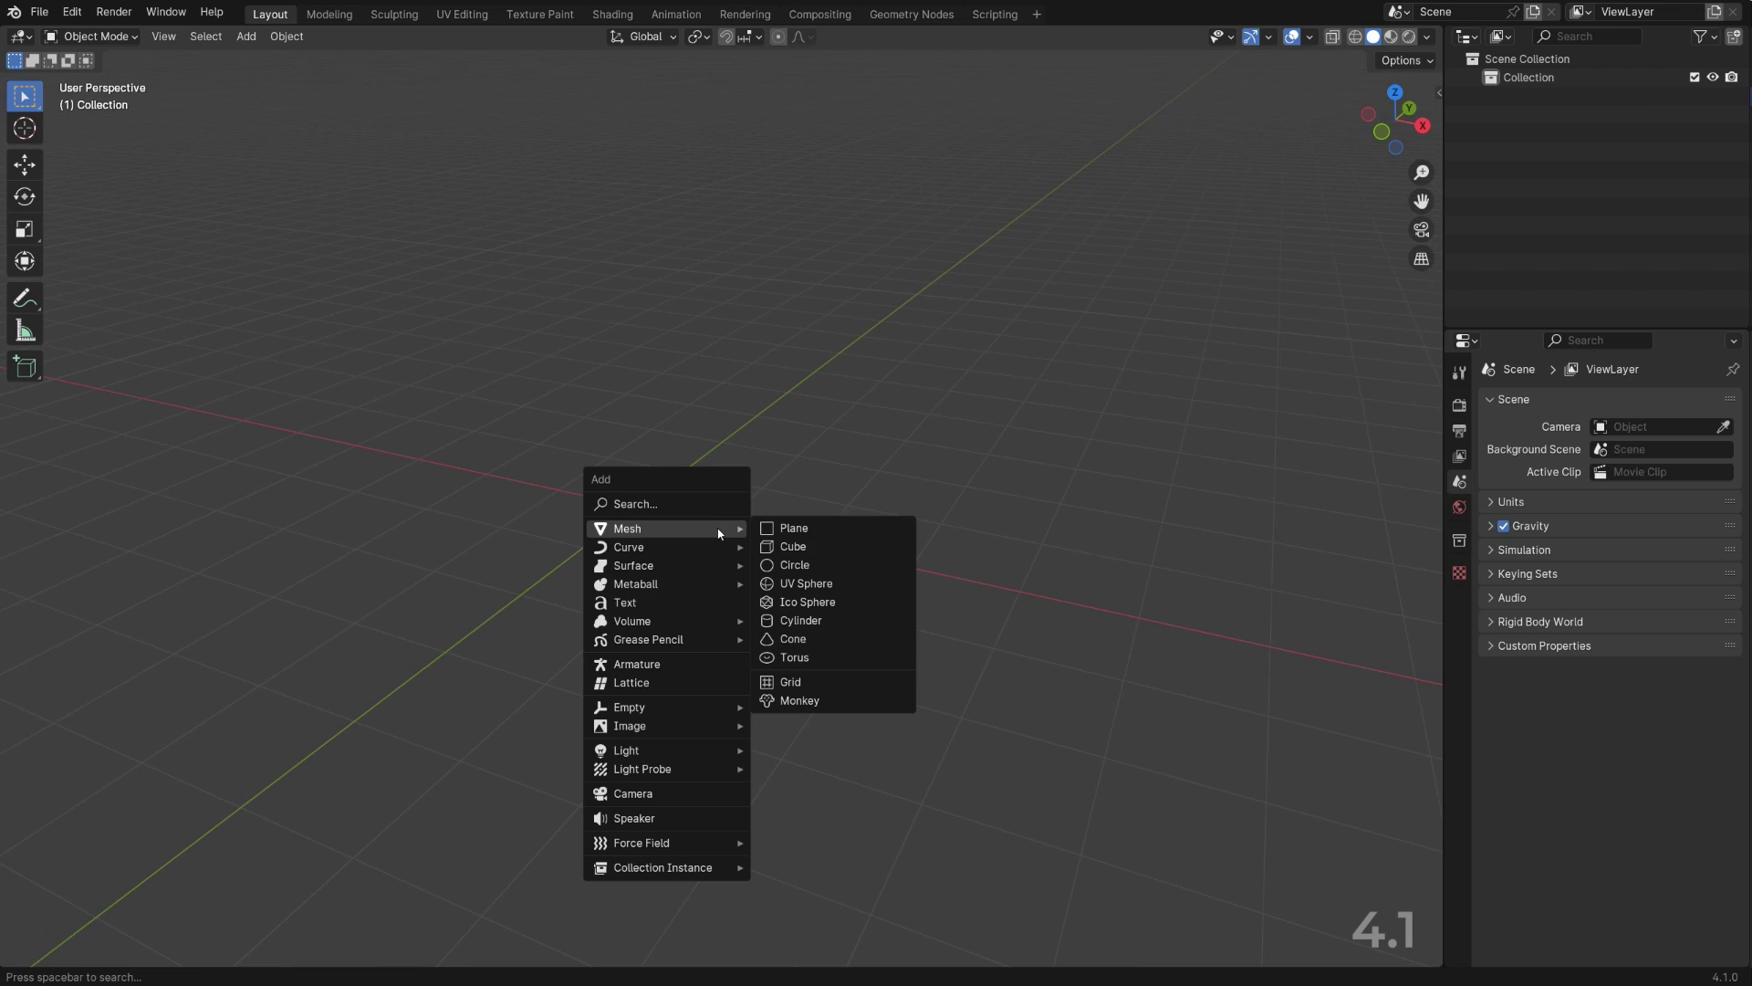
pyautogui.click(840, 620)
pyautogui.scroll(5, 792, 599)
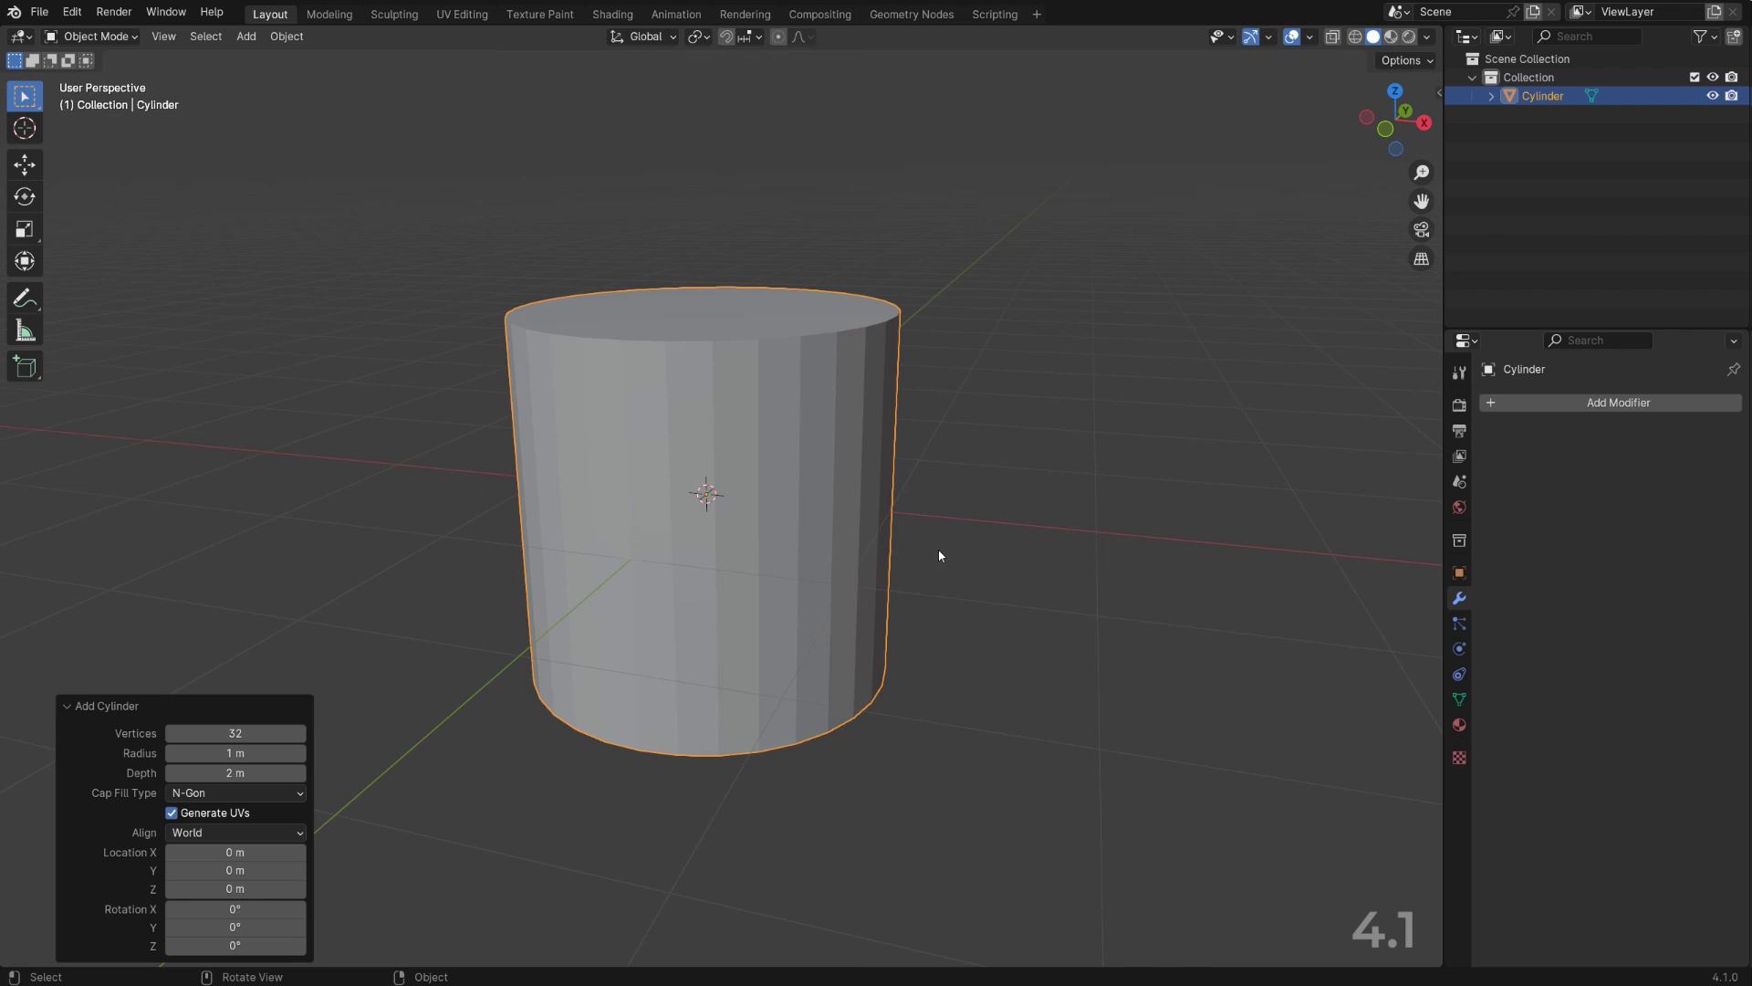
pyautogui.moveTo(922, 508); pyautogui.dragTo(973, 518, button='middle')
pyautogui.scroll(-3, 971, 511)
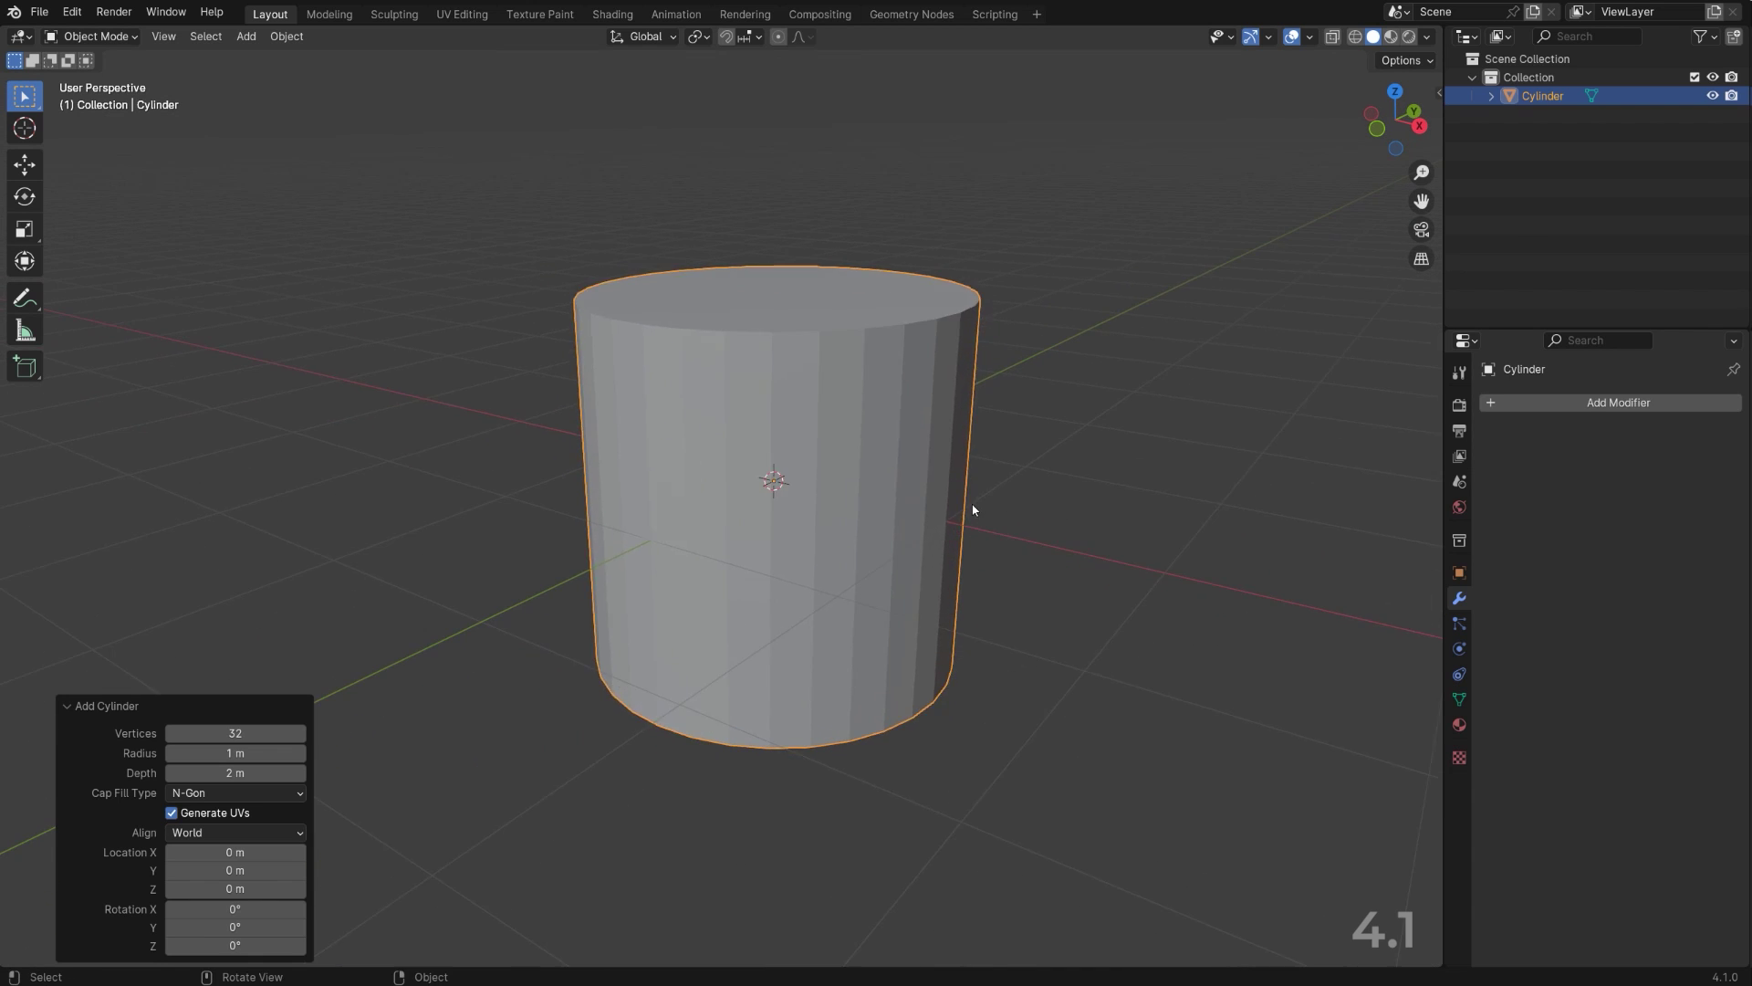
# Step: Add a Smooth by Angle modifier at 30° with Ignore Sharpness enabled
pyautogui.click(1586, 403)
pyautogui.moveTo(1568, 504)
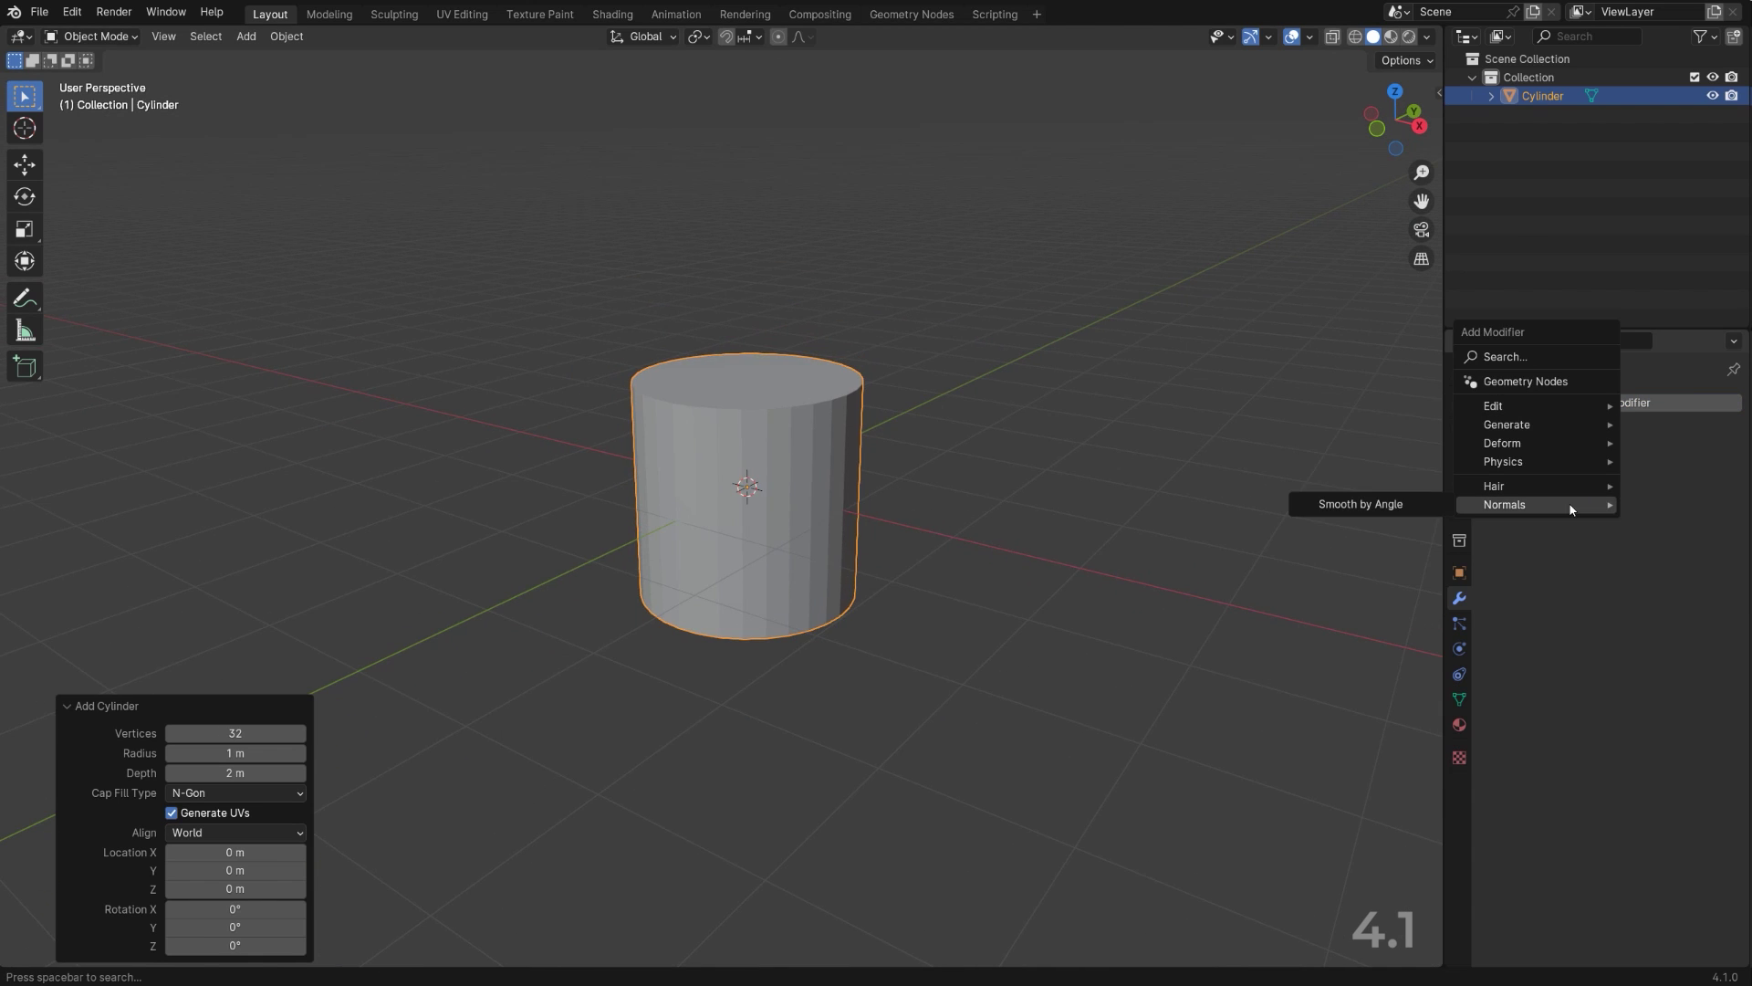
pyautogui.click(1339, 504)
pyautogui.scroll(3, 993, 507)
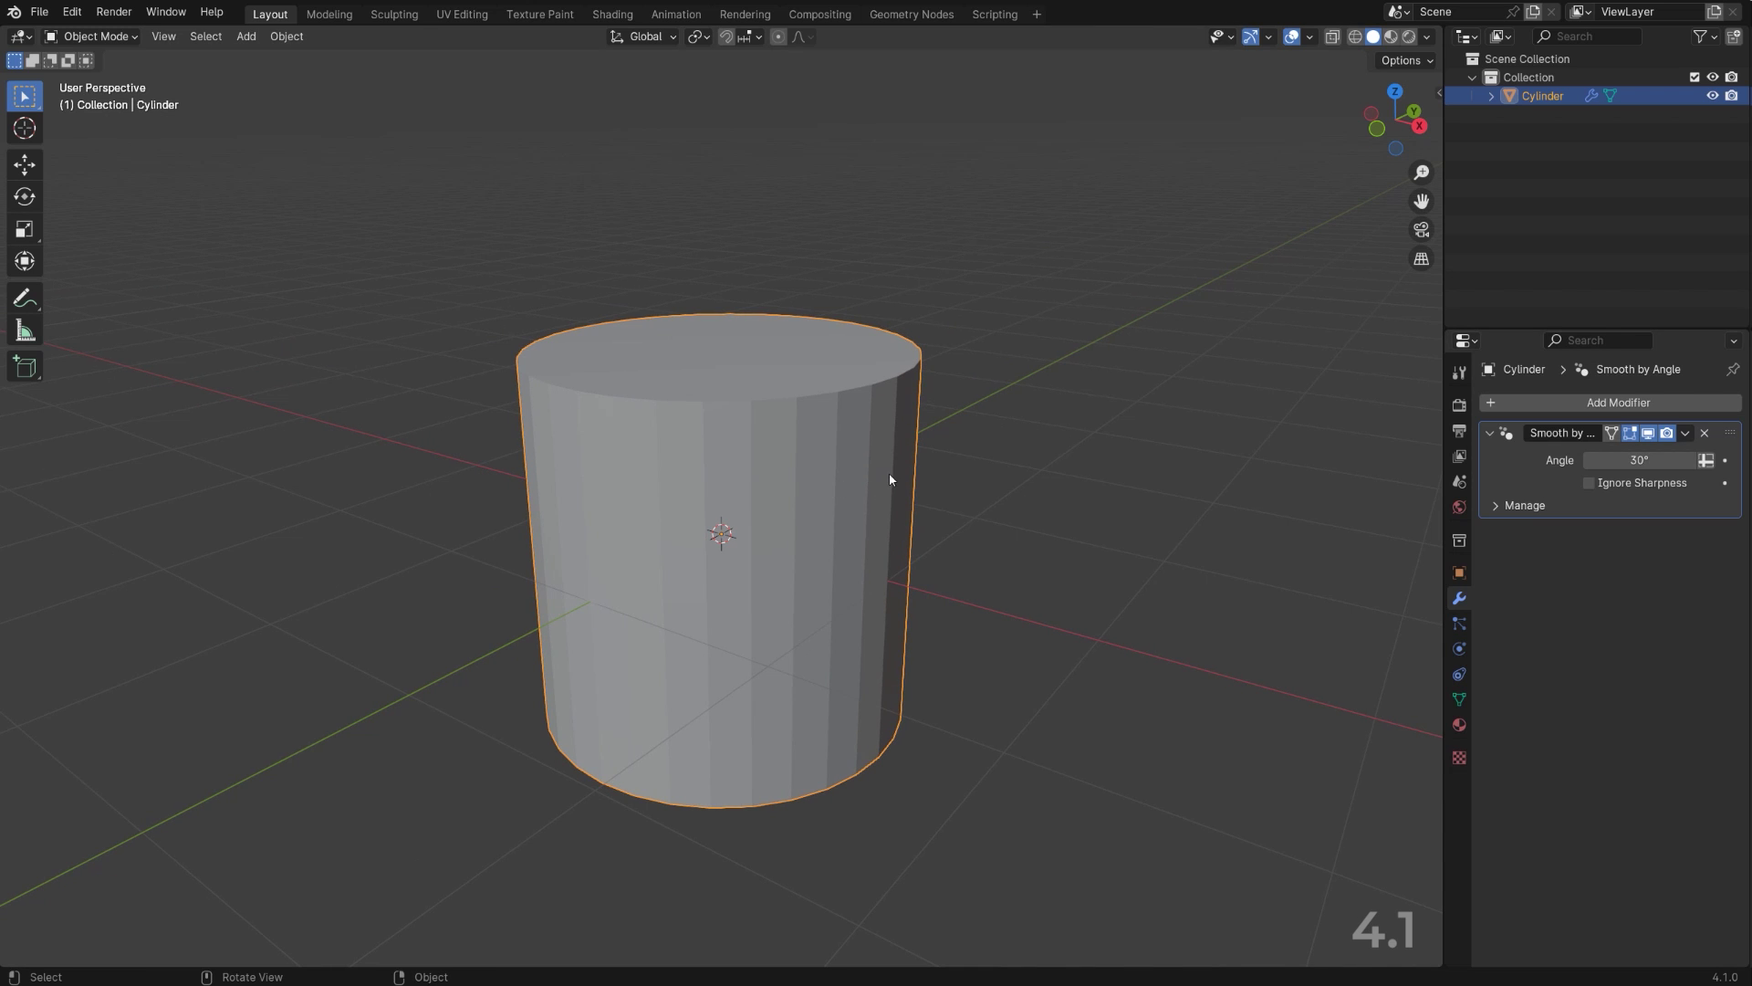
pyautogui.moveTo(876, 489)
pyautogui.mouseDown(button='middle')
pyautogui.moveTo(921, 493)
pyautogui.moveTo(843, 528)
pyautogui.moveTo(926, 502)
pyautogui.moveTo(865, 494)
pyautogui.mouseUp(button='middle')
pyautogui.click(1589, 482)
pyautogui.press('Tab')
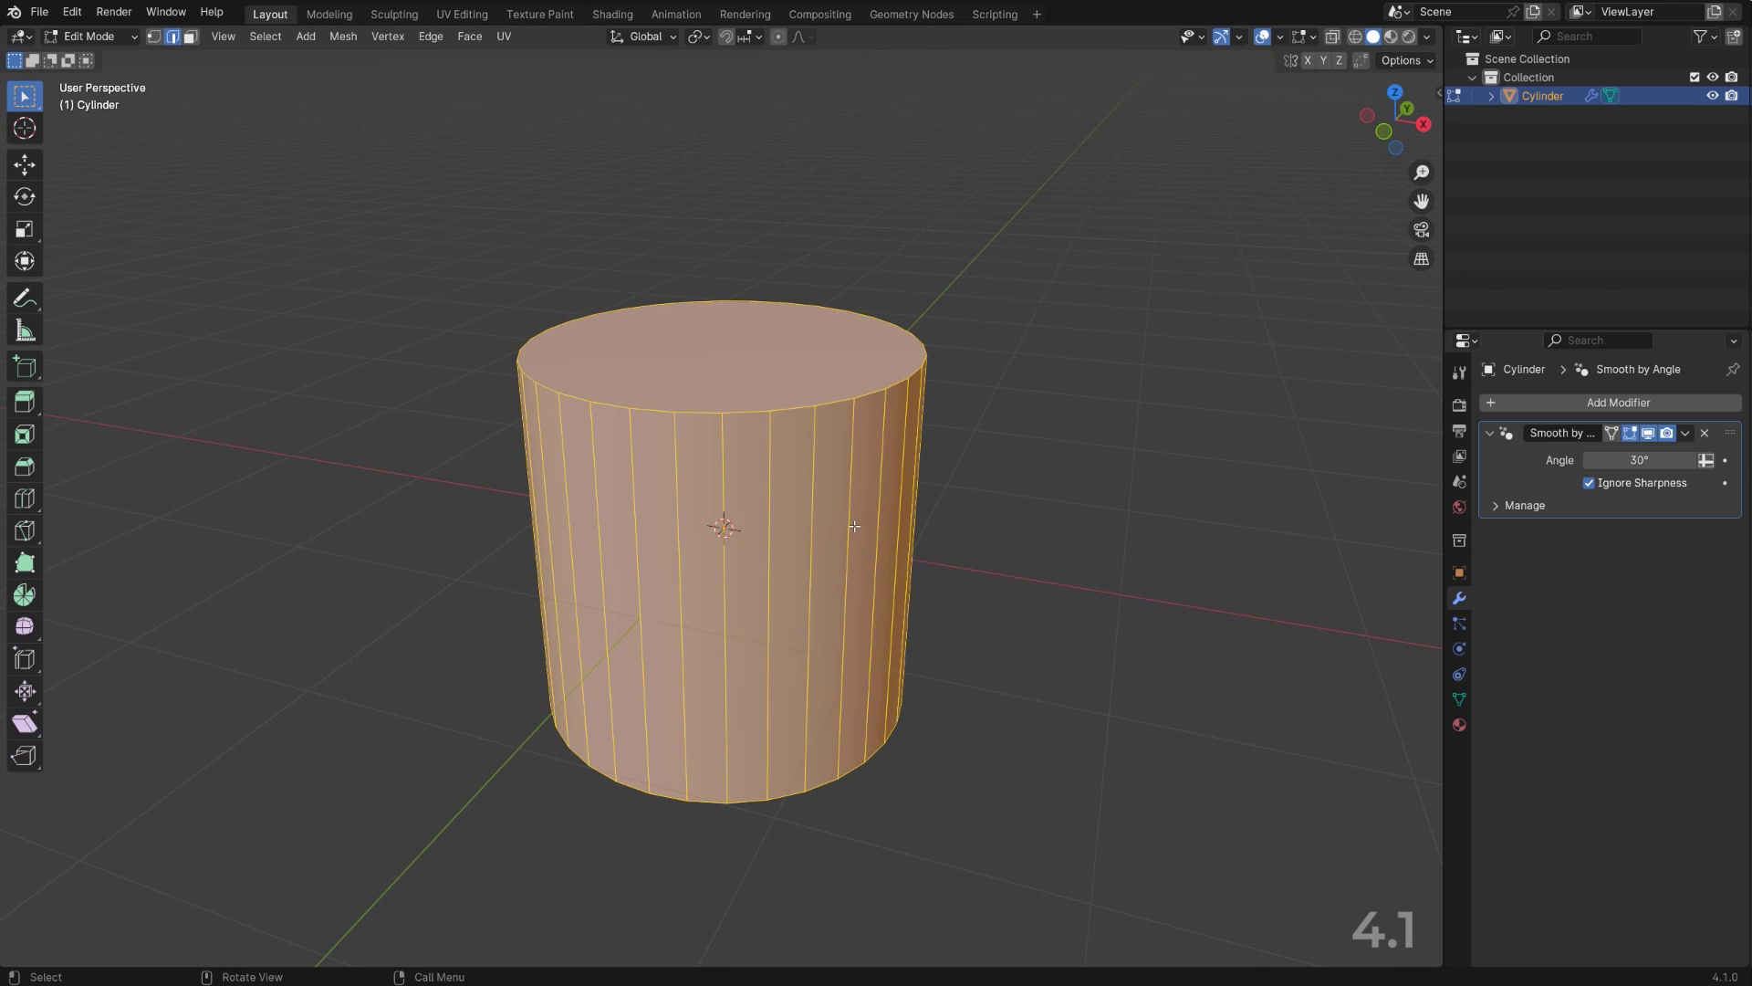
pyautogui.press('Tab')
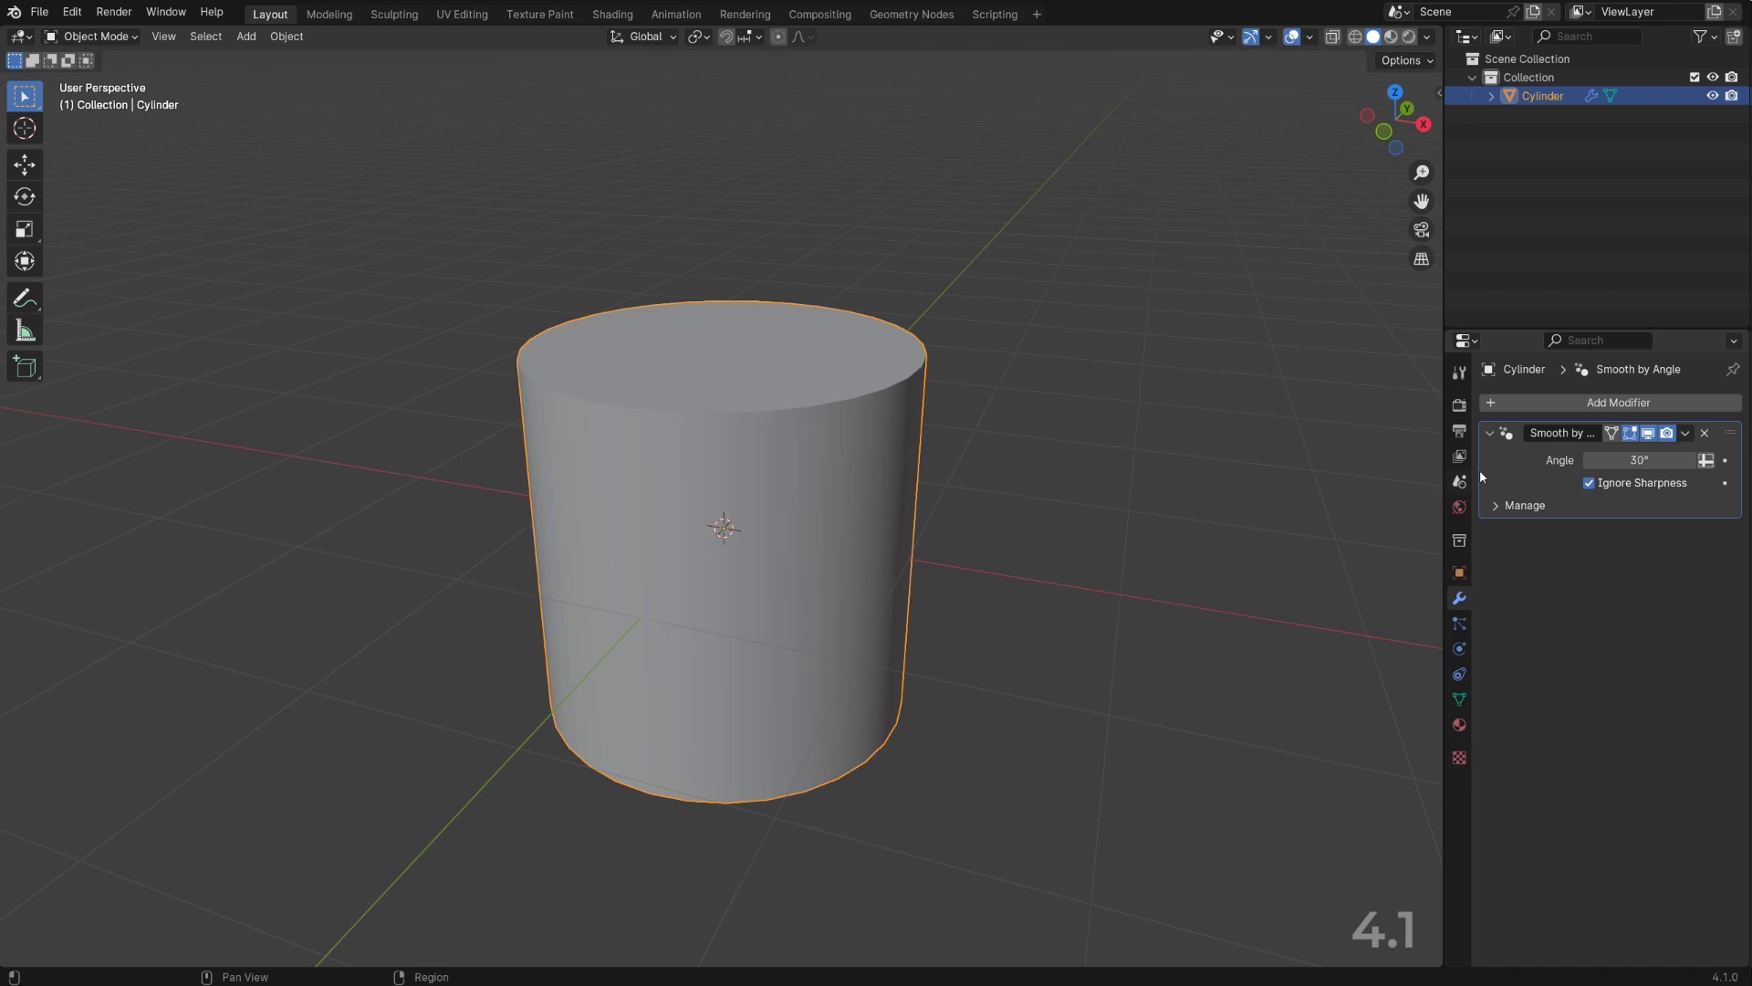
# Step: Toggle Ignore Sharpness off and on twice to compare shading, leaving it on
pyautogui.click(1641, 487)
pyautogui.click(1641, 486)
pyautogui.click(1642, 486)
pyautogui.click(1642, 487)
pyautogui.moveTo(884, 501); pyautogui.dragTo(837, 473, button='middle')
# Step: Inset the cylinder's top face and raise it 0.24789 m along Z
pyautogui.press('Tab')
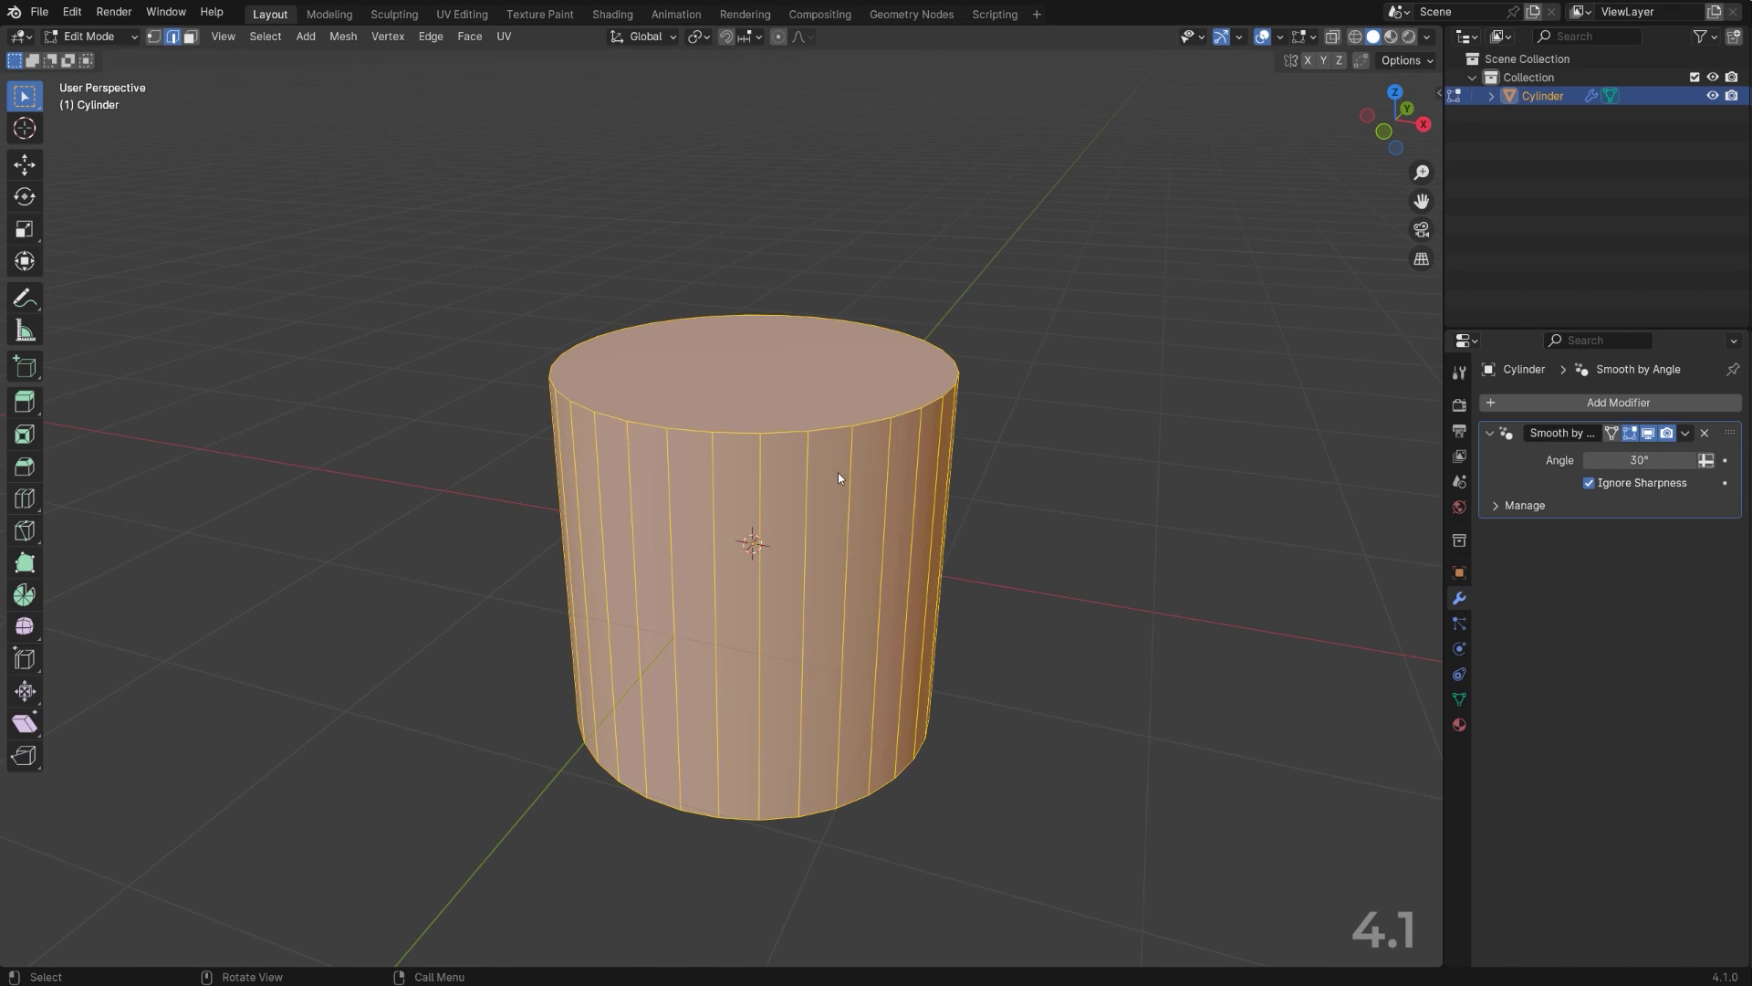
pyautogui.click(776, 374)
pyautogui.press('i')
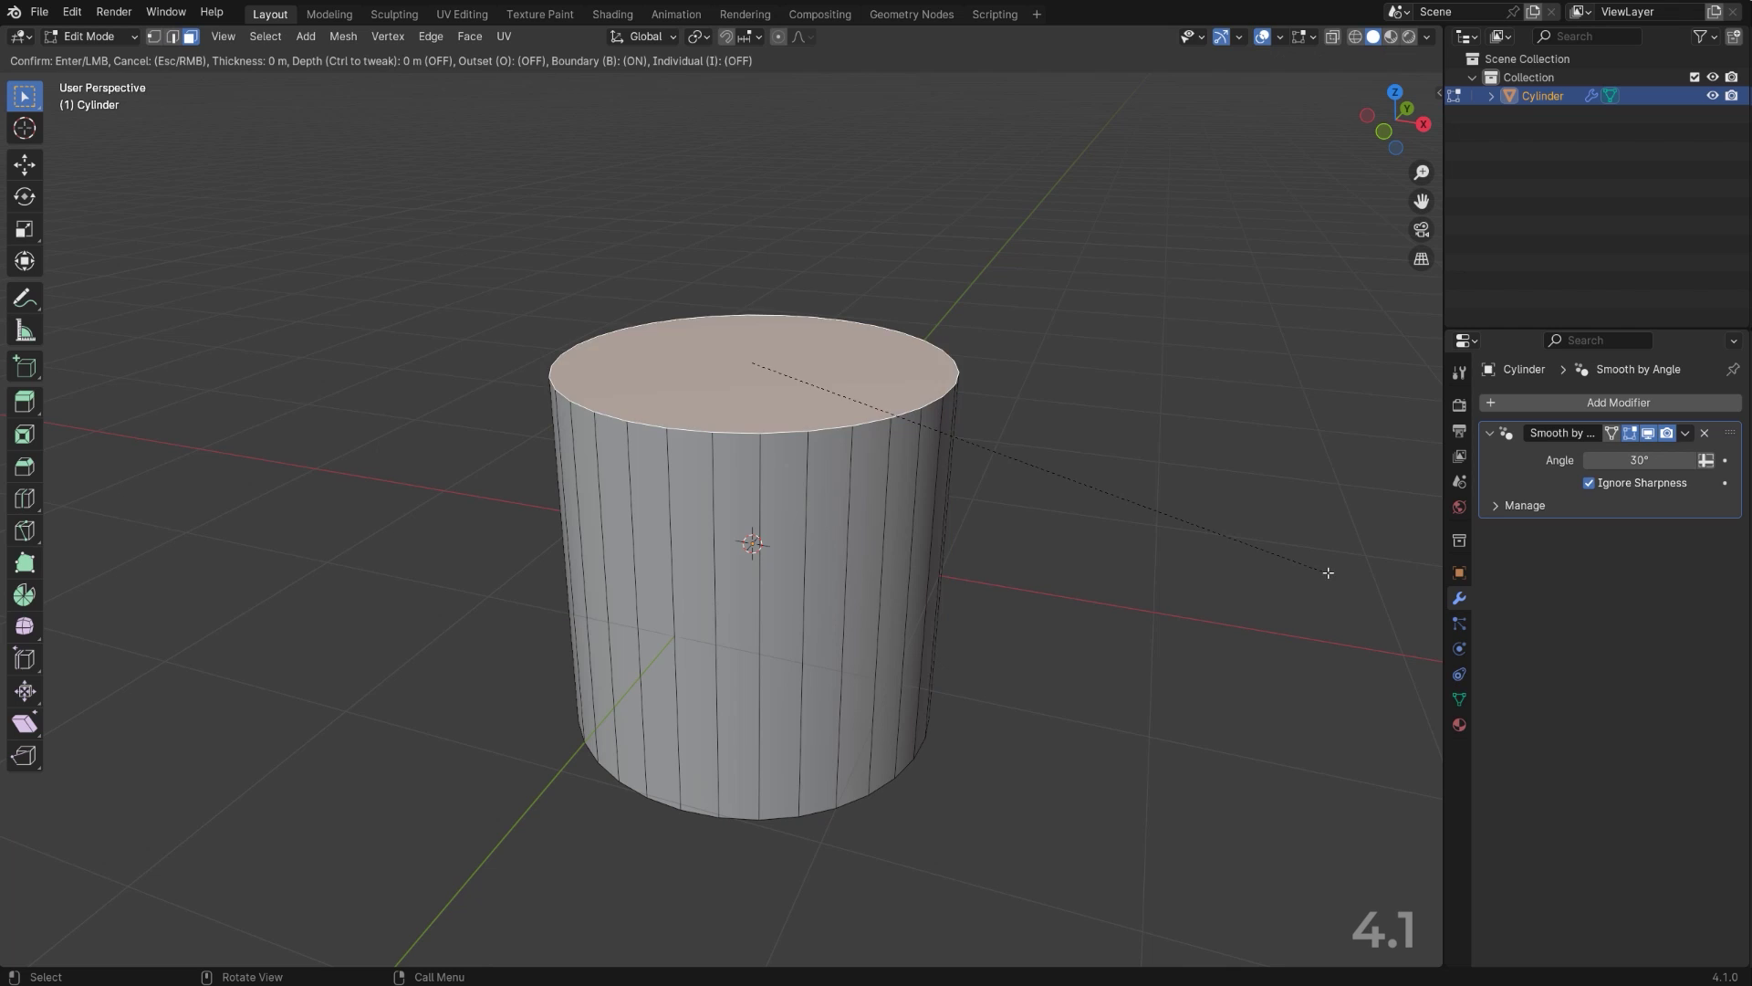
pyautogui.click(1259, 540)
pyautogui.press('g')
pyautogui.press('z')
pyautogui.press('Return')
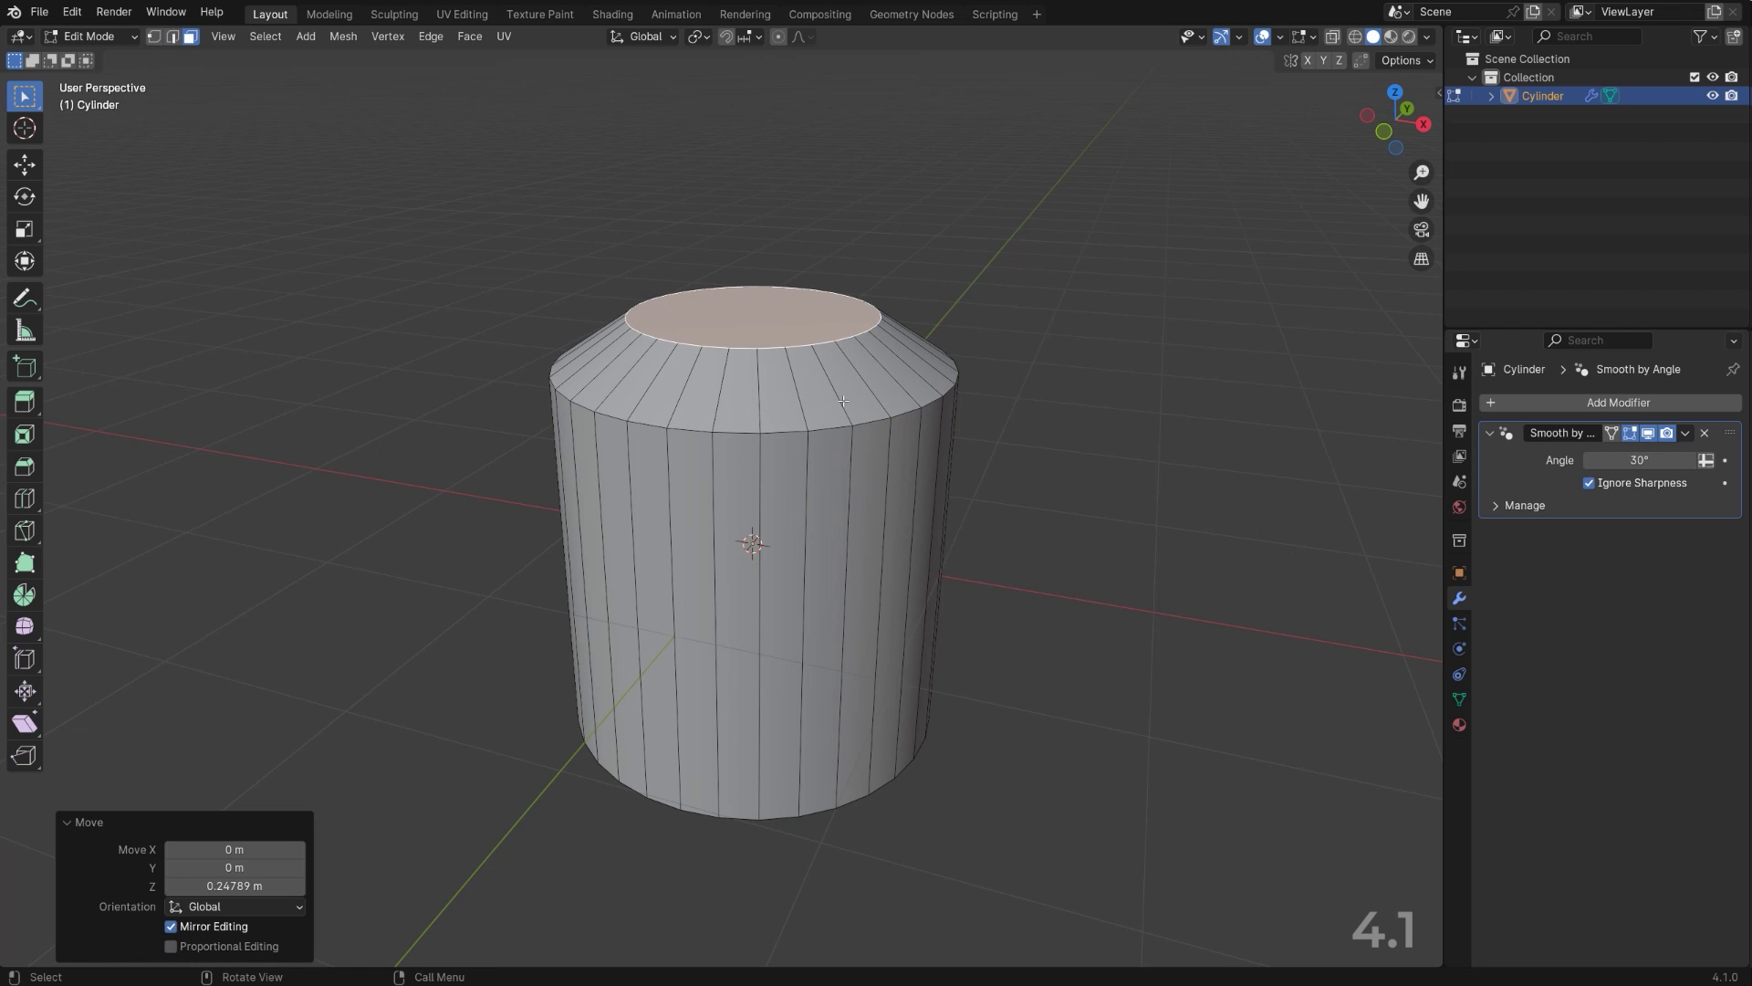
# Step: Loop-cut the tapered ring, widen it slightly and mark it sharp
pyautogui.hotkey('ctrl', 'r')
pyautogui.click(758, 388)
pyautogui.rightClick(757, 388)
pyautogui.press('s')
pyautogui.click(1008, 419)
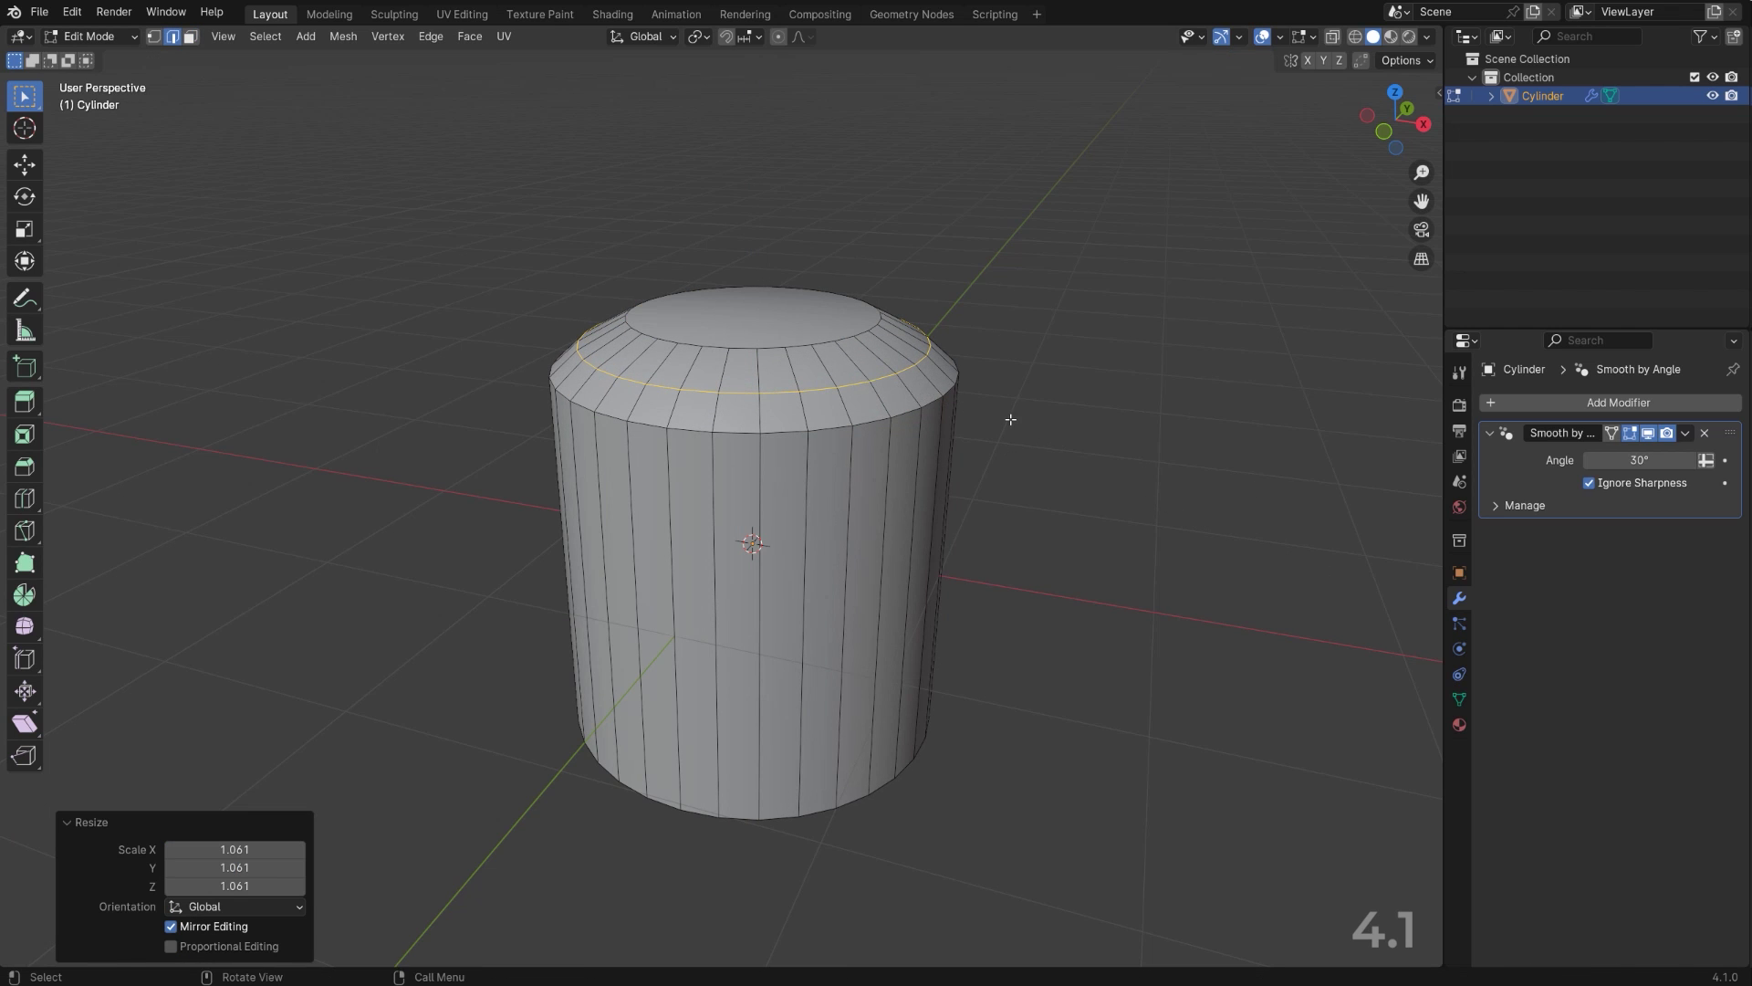
pyautogui.hotkey('ctrl', 'e')
pyautogui.click(915, 775)
pyautogui.press('Tab')
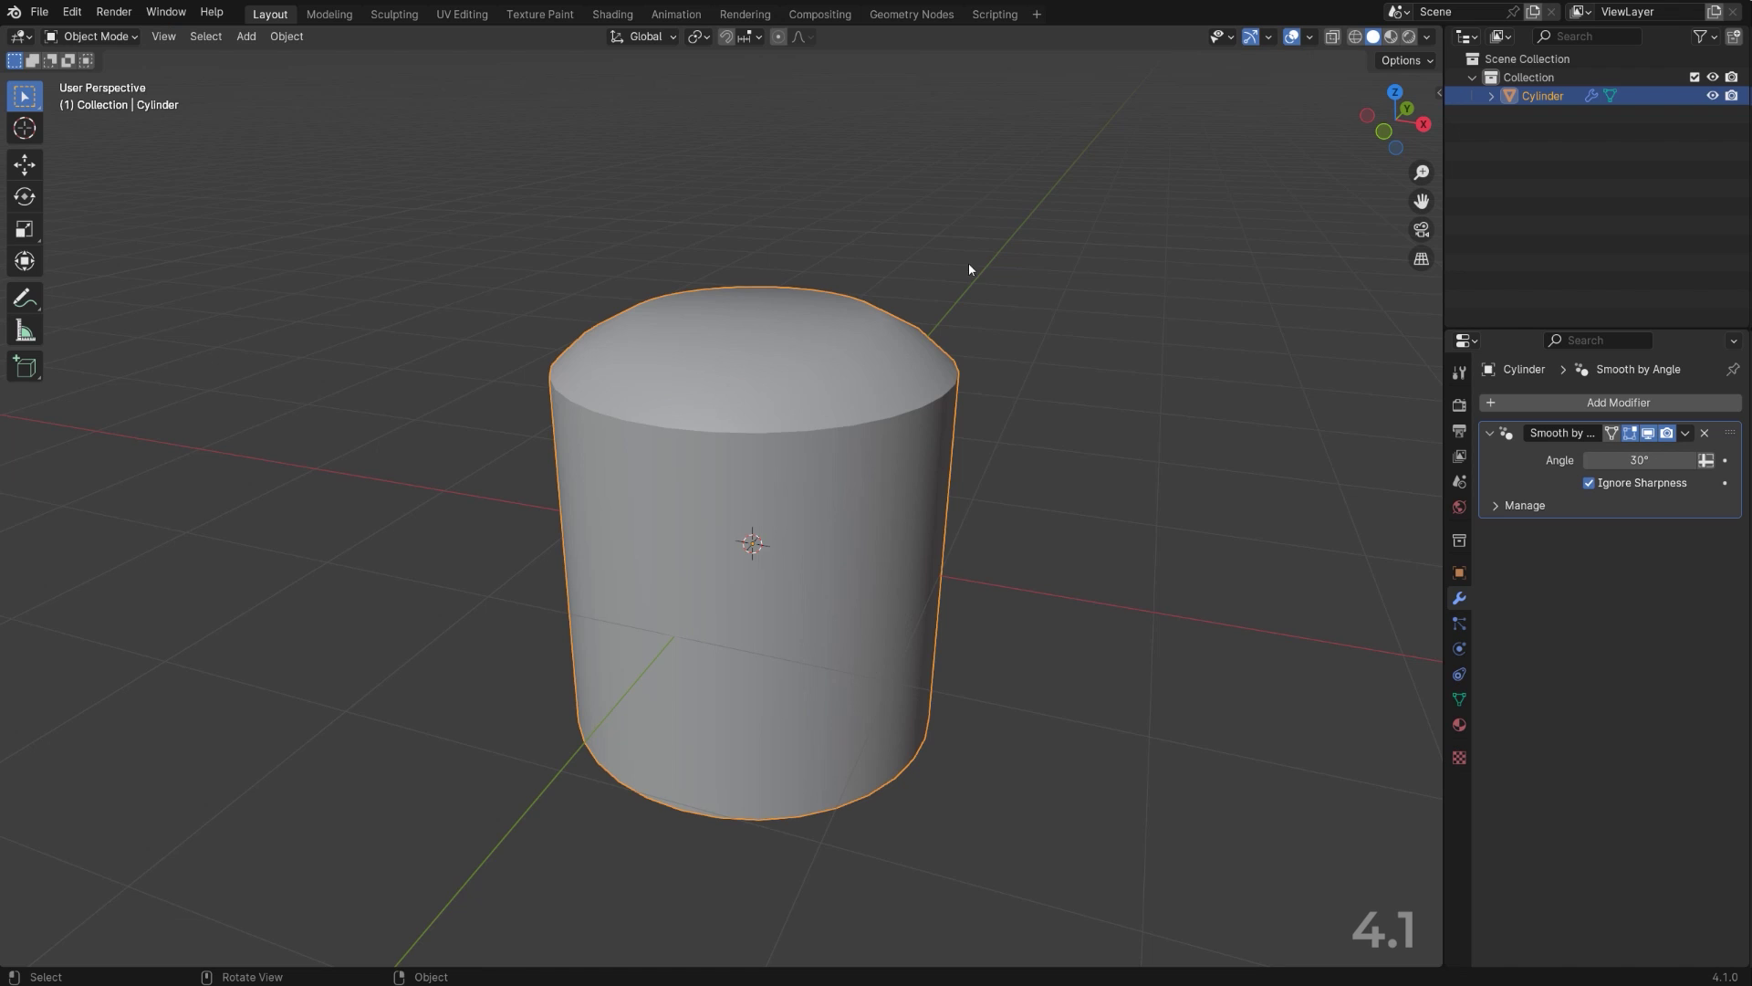
pyautogui.scroll(2, 1037, 516)
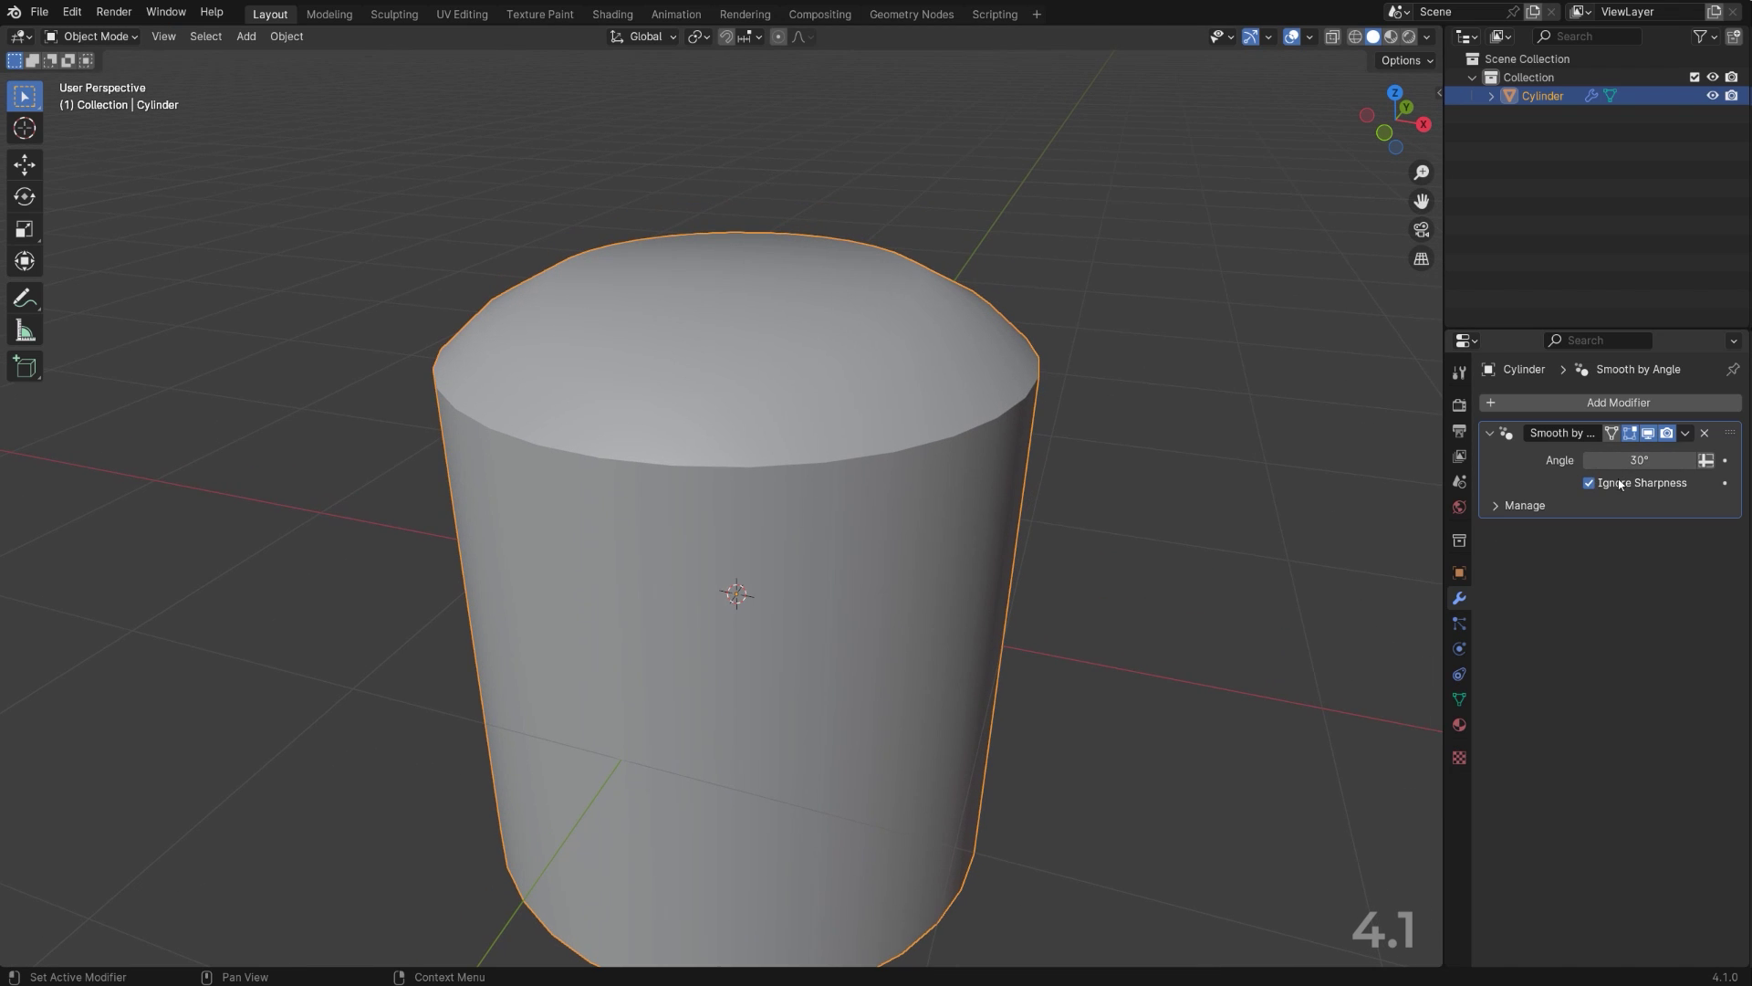
pyautogui.click(1590, 483)
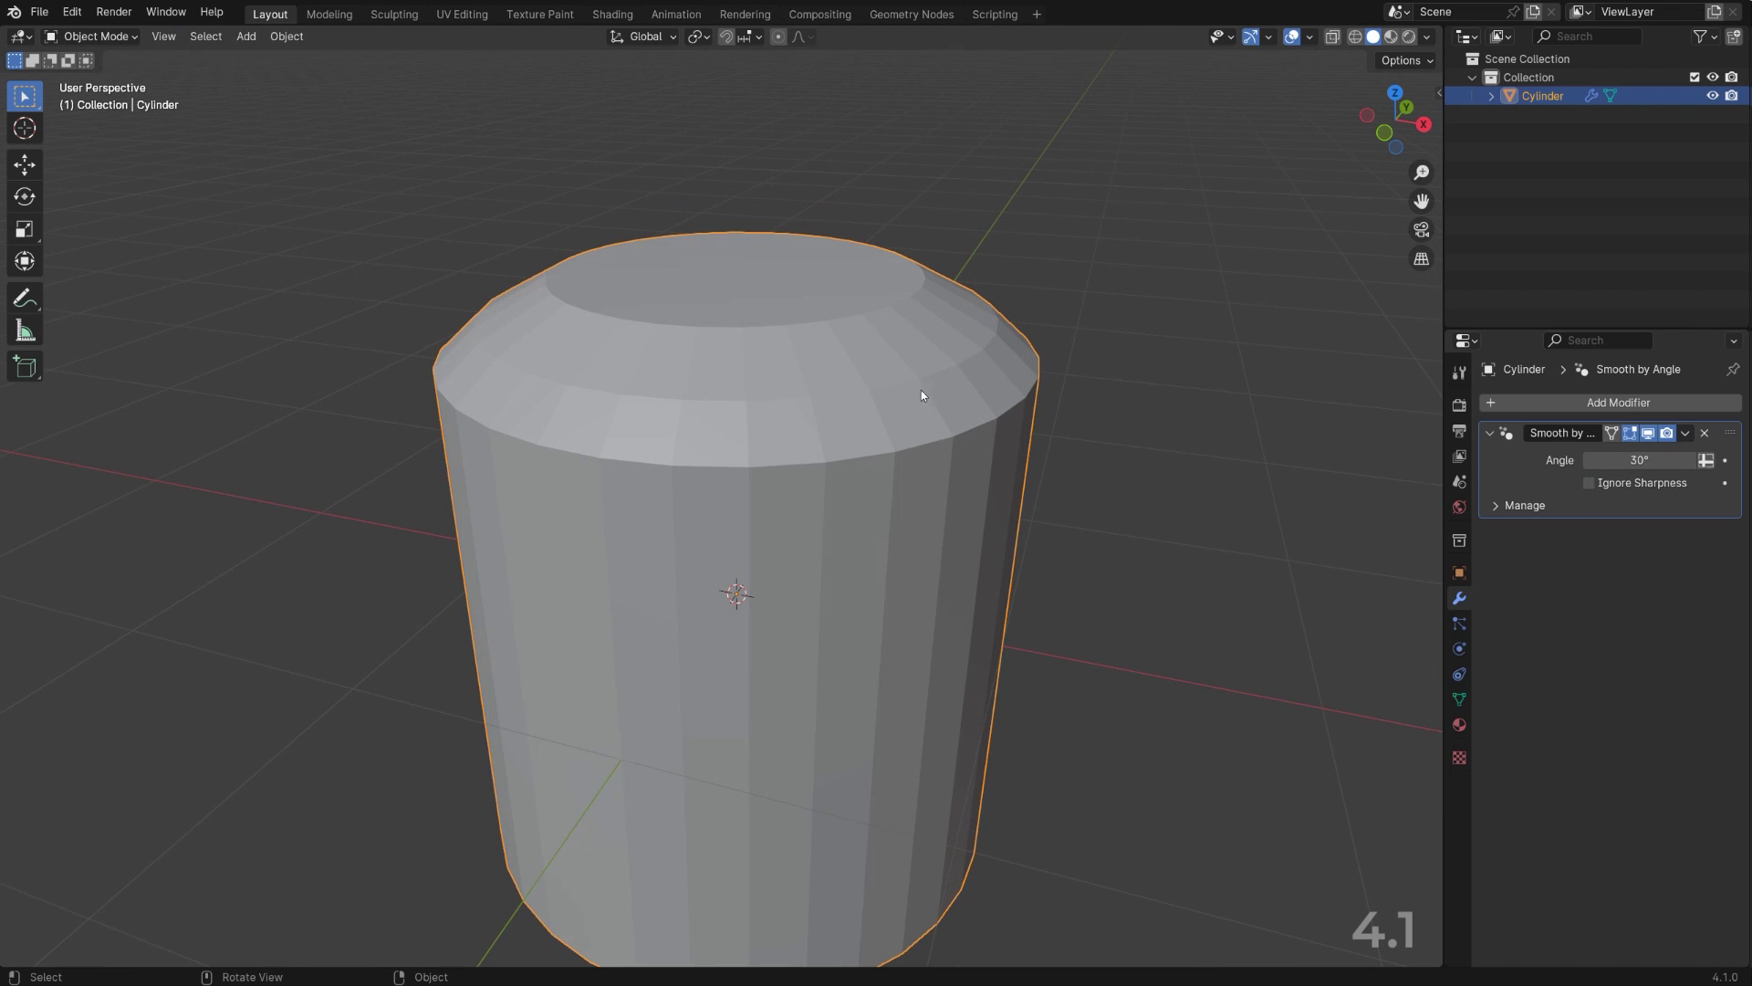
pyautogui.rightClick(922, 359)
pyautogui.click(912, 325)
pyautogui.scroll(3, 912, 326)
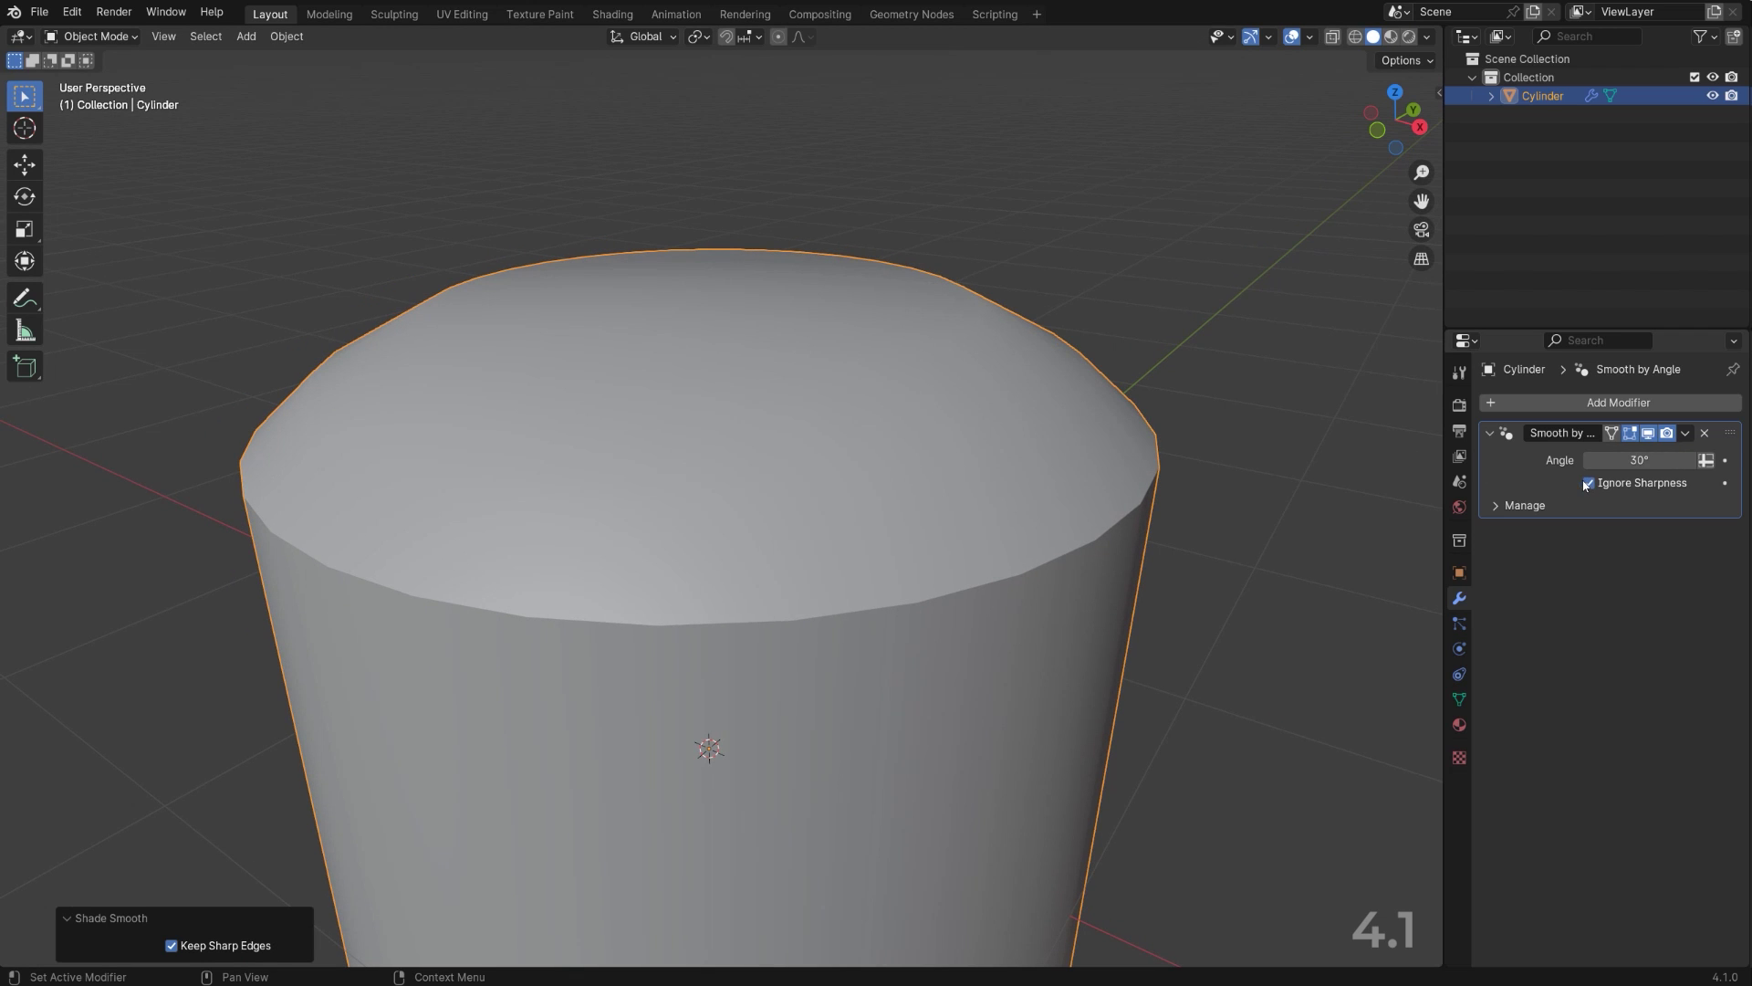
pyautogui.scroll(-5, 770, 567)
pyautogui.moveTo(802, 582); pyautogui.dragTo(825, 431, button='middle')
pyautogui.scroll(2, 825, 431)
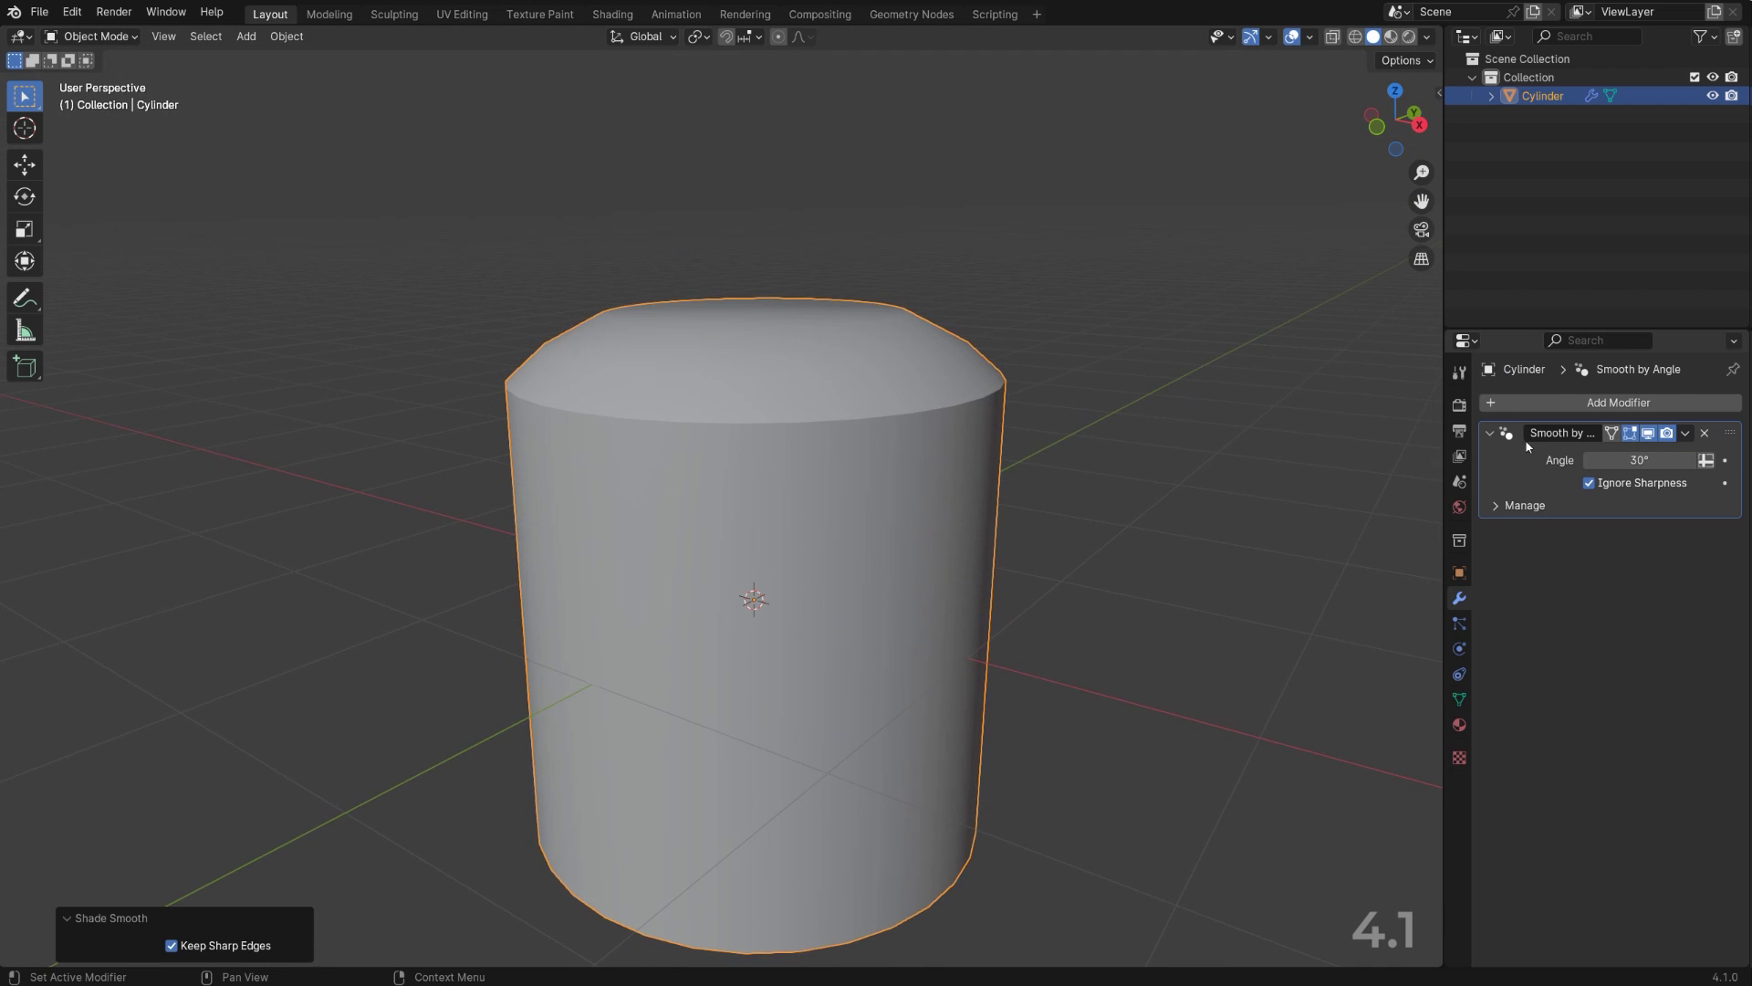
pyautogui.scroll(-3, 942, 487)
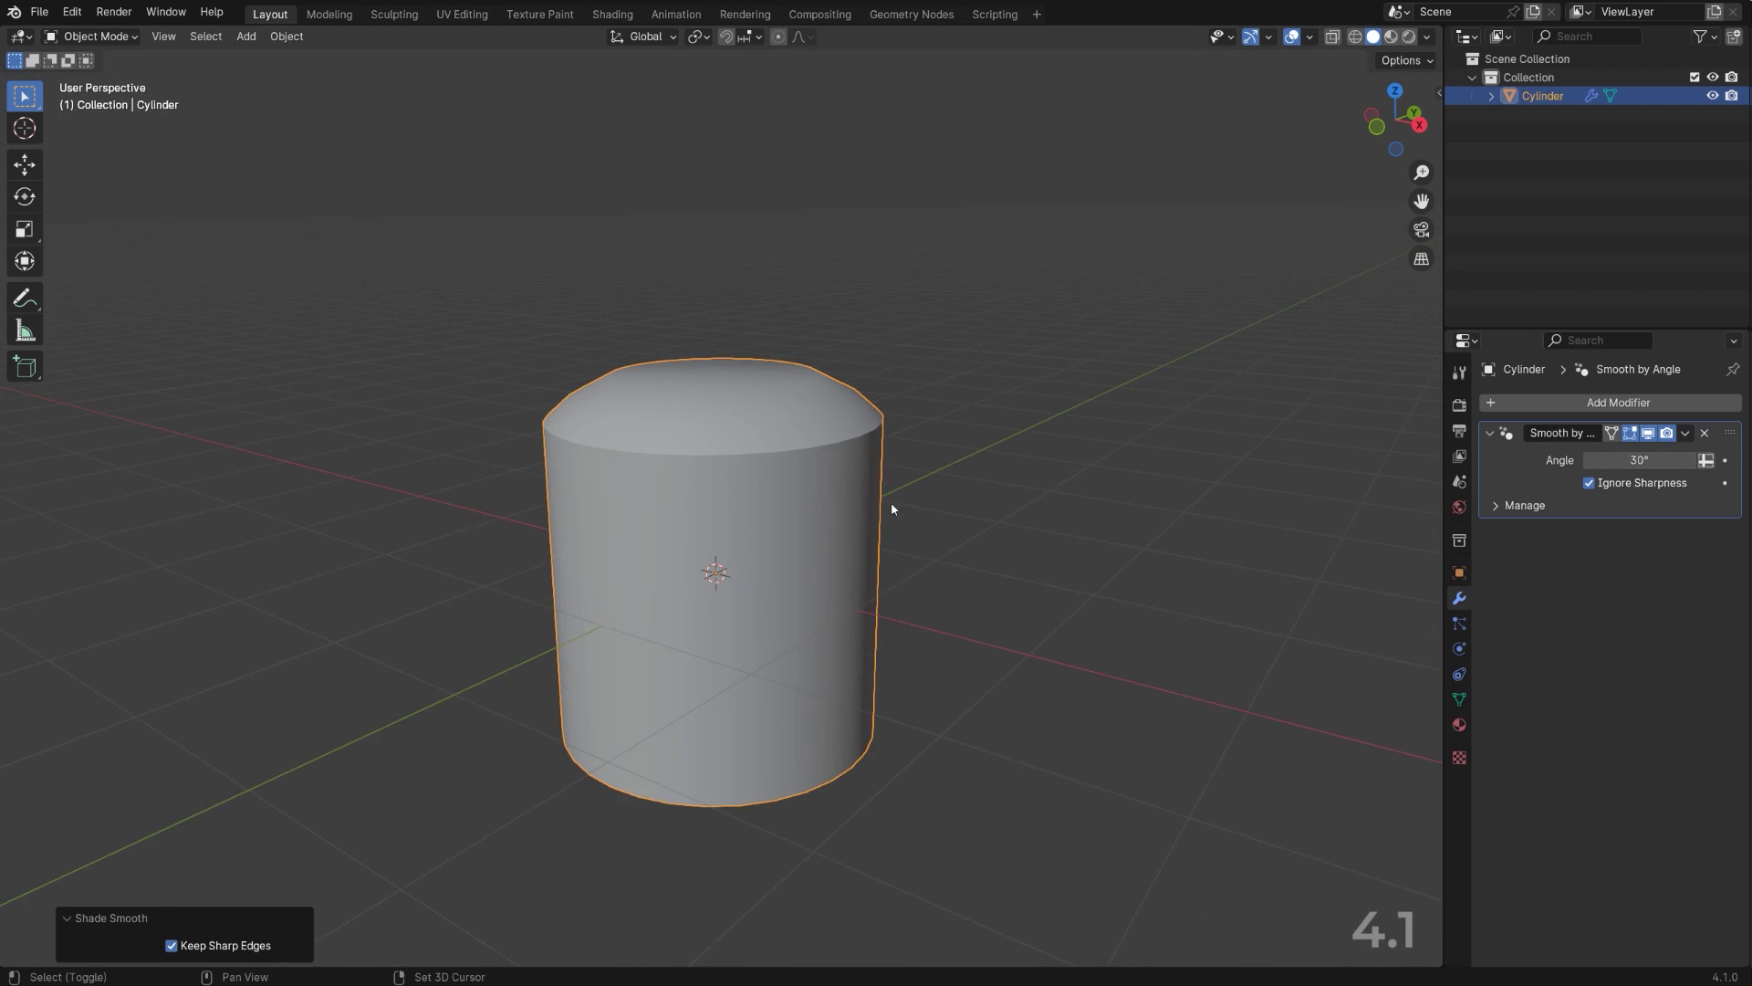
pyautogui.scroll(-1, 825, 477)
pyautogui.scroll(3, 829, 481)
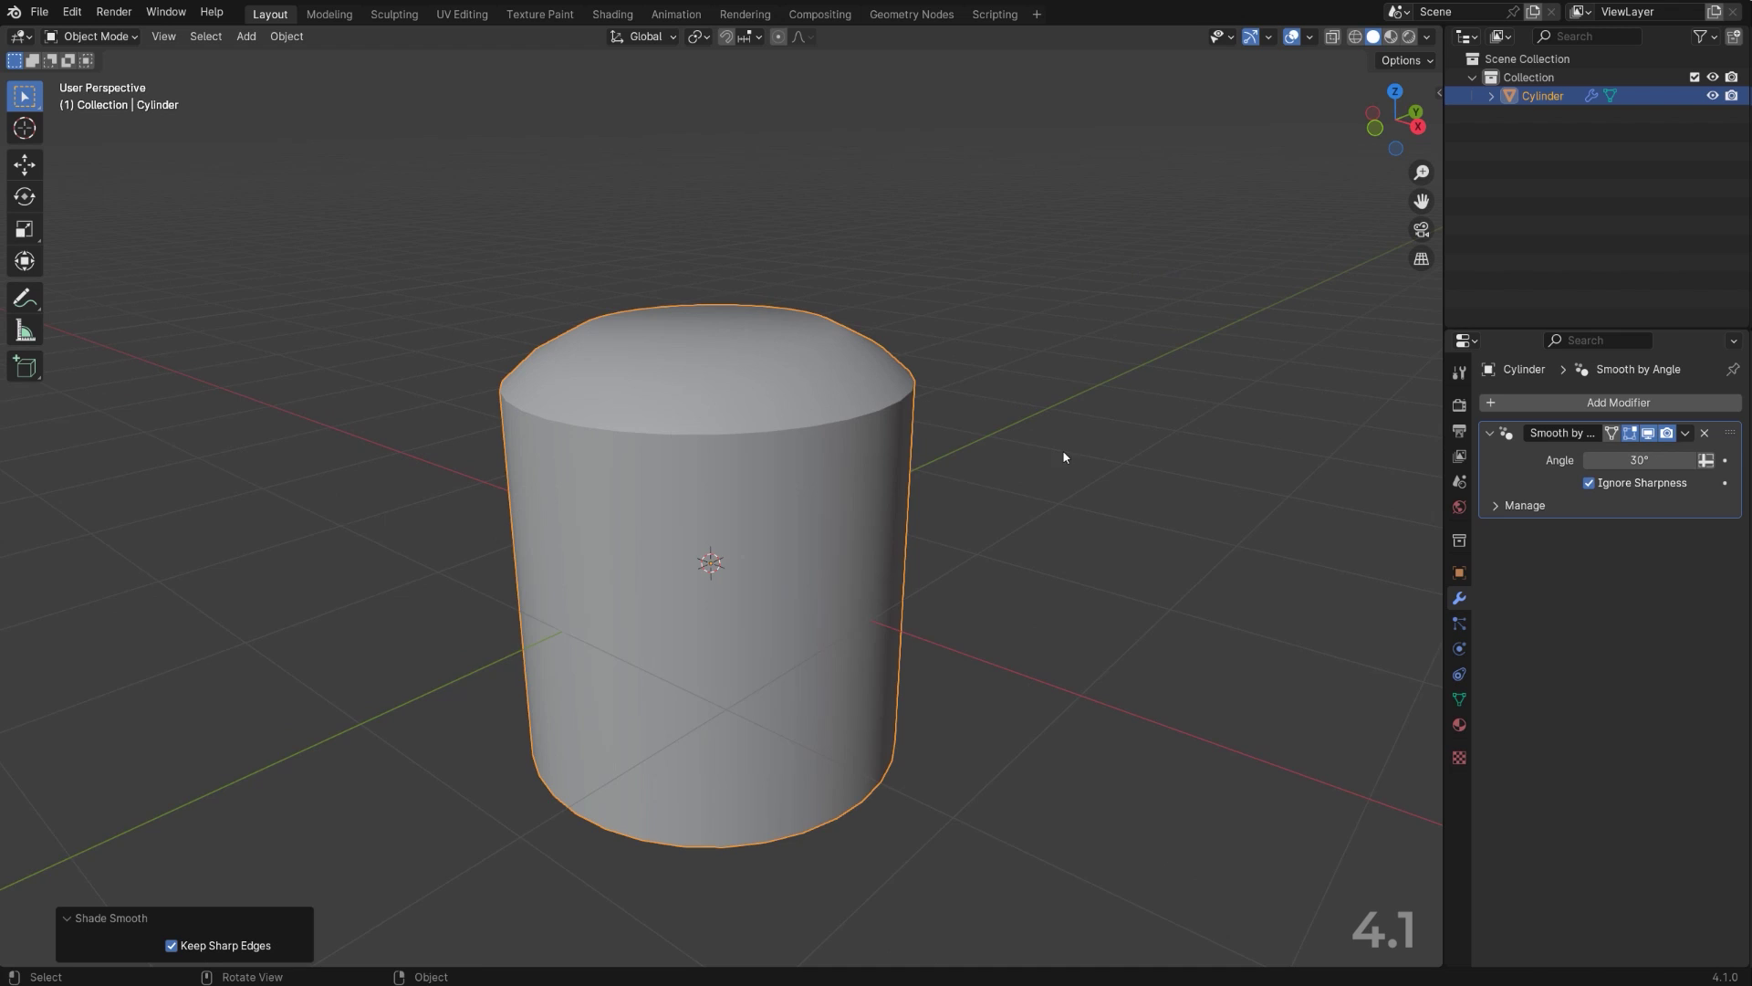
pyautogui.keyDown('shift'); pyautogui.moveTo(1064, 457); pyautogui.dragTo(1067, 504, button='middle'); pyautogui.keyUp('shift')
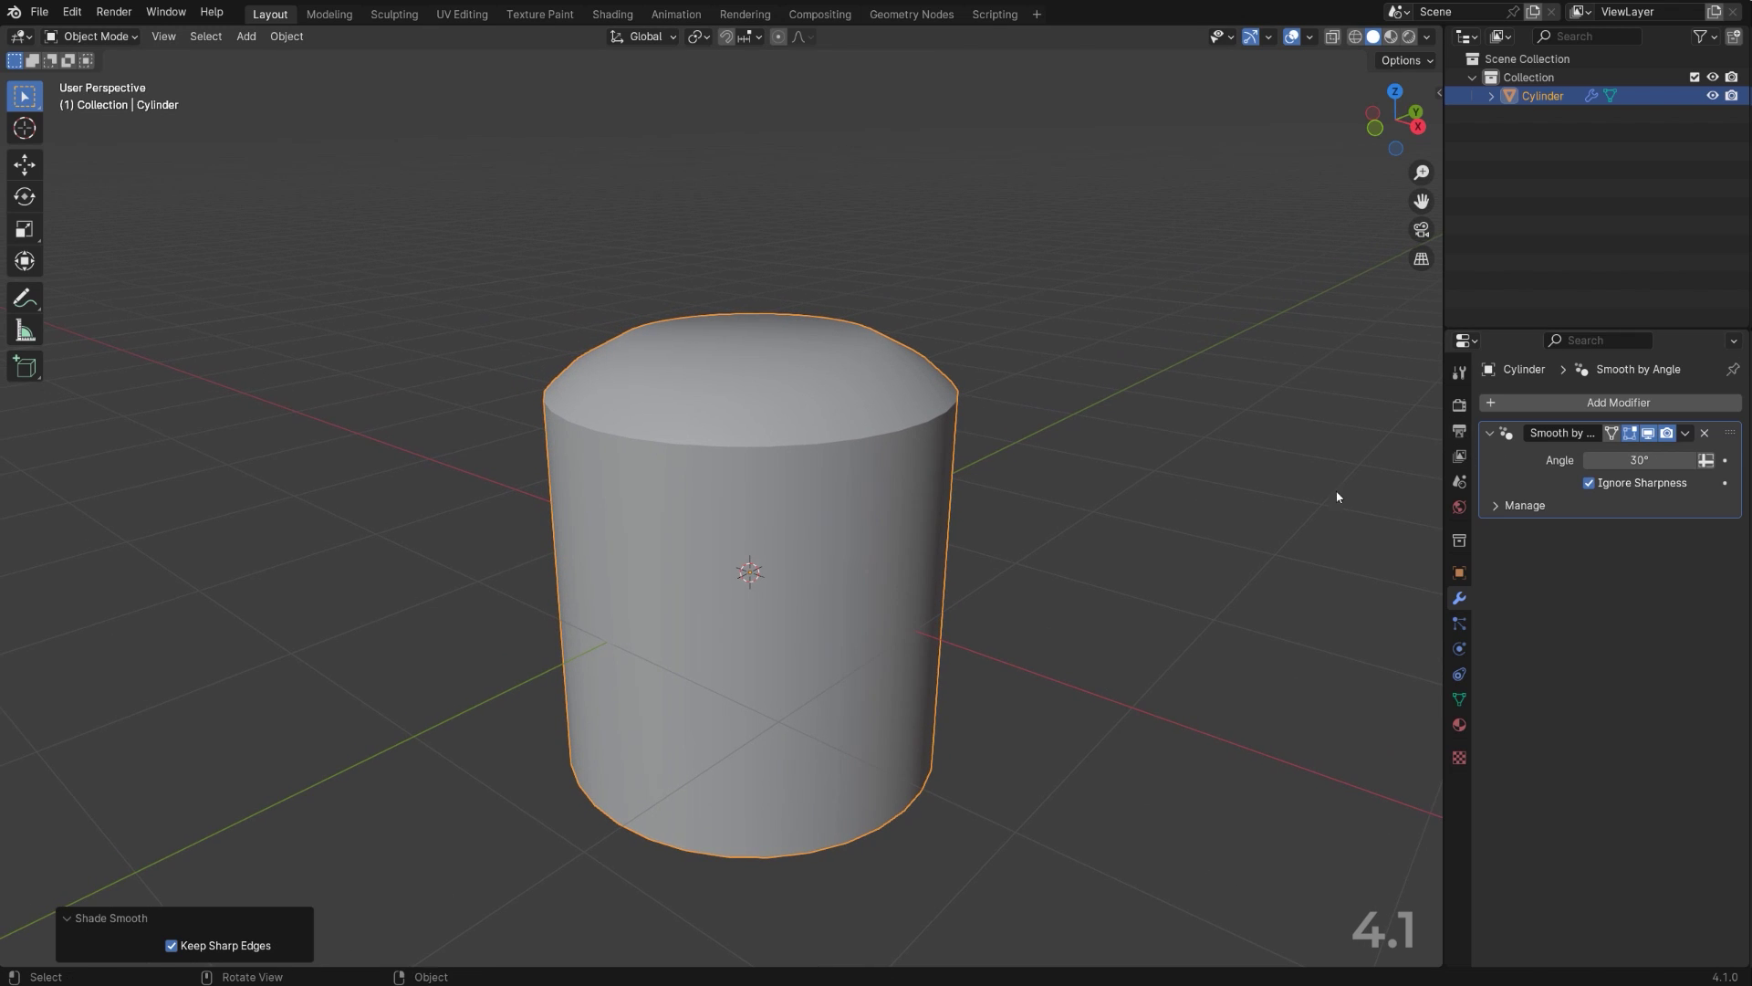
# Step: Add a Bevel modifier (0.1 m, 1 segment, 30° angle limit) to the cylinder
pyautogui.click(1585, 405)
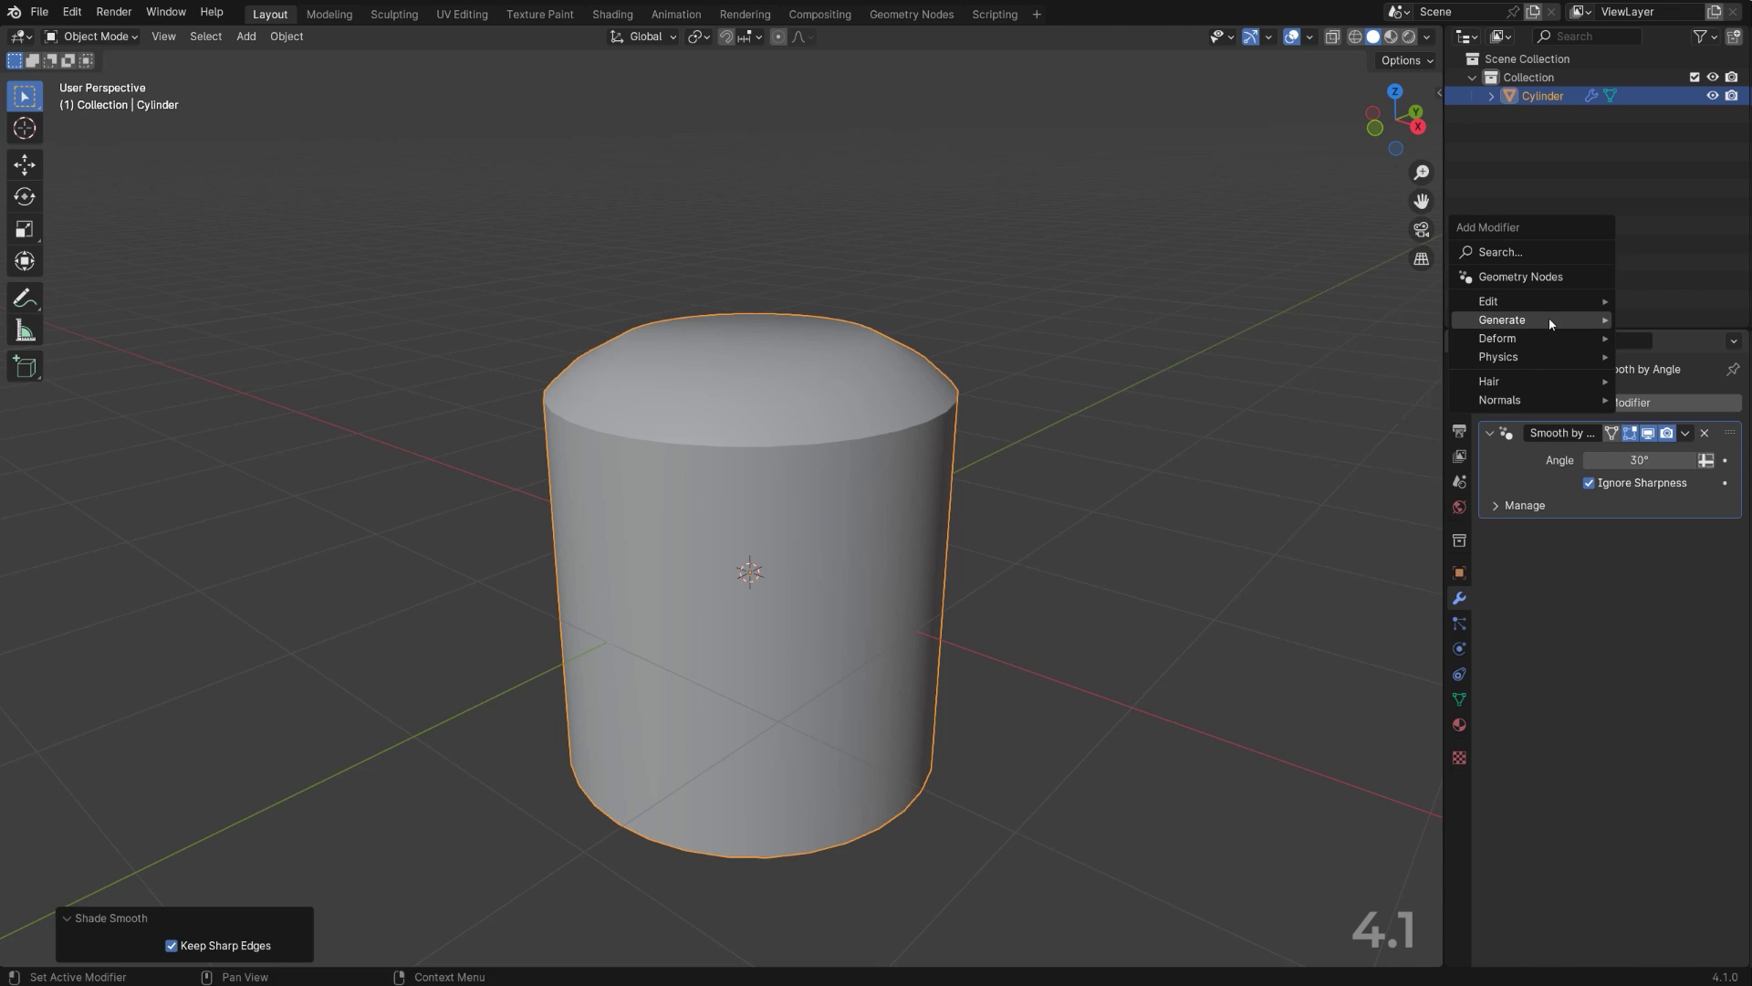
pyautogui.moveTo(1519, 323)
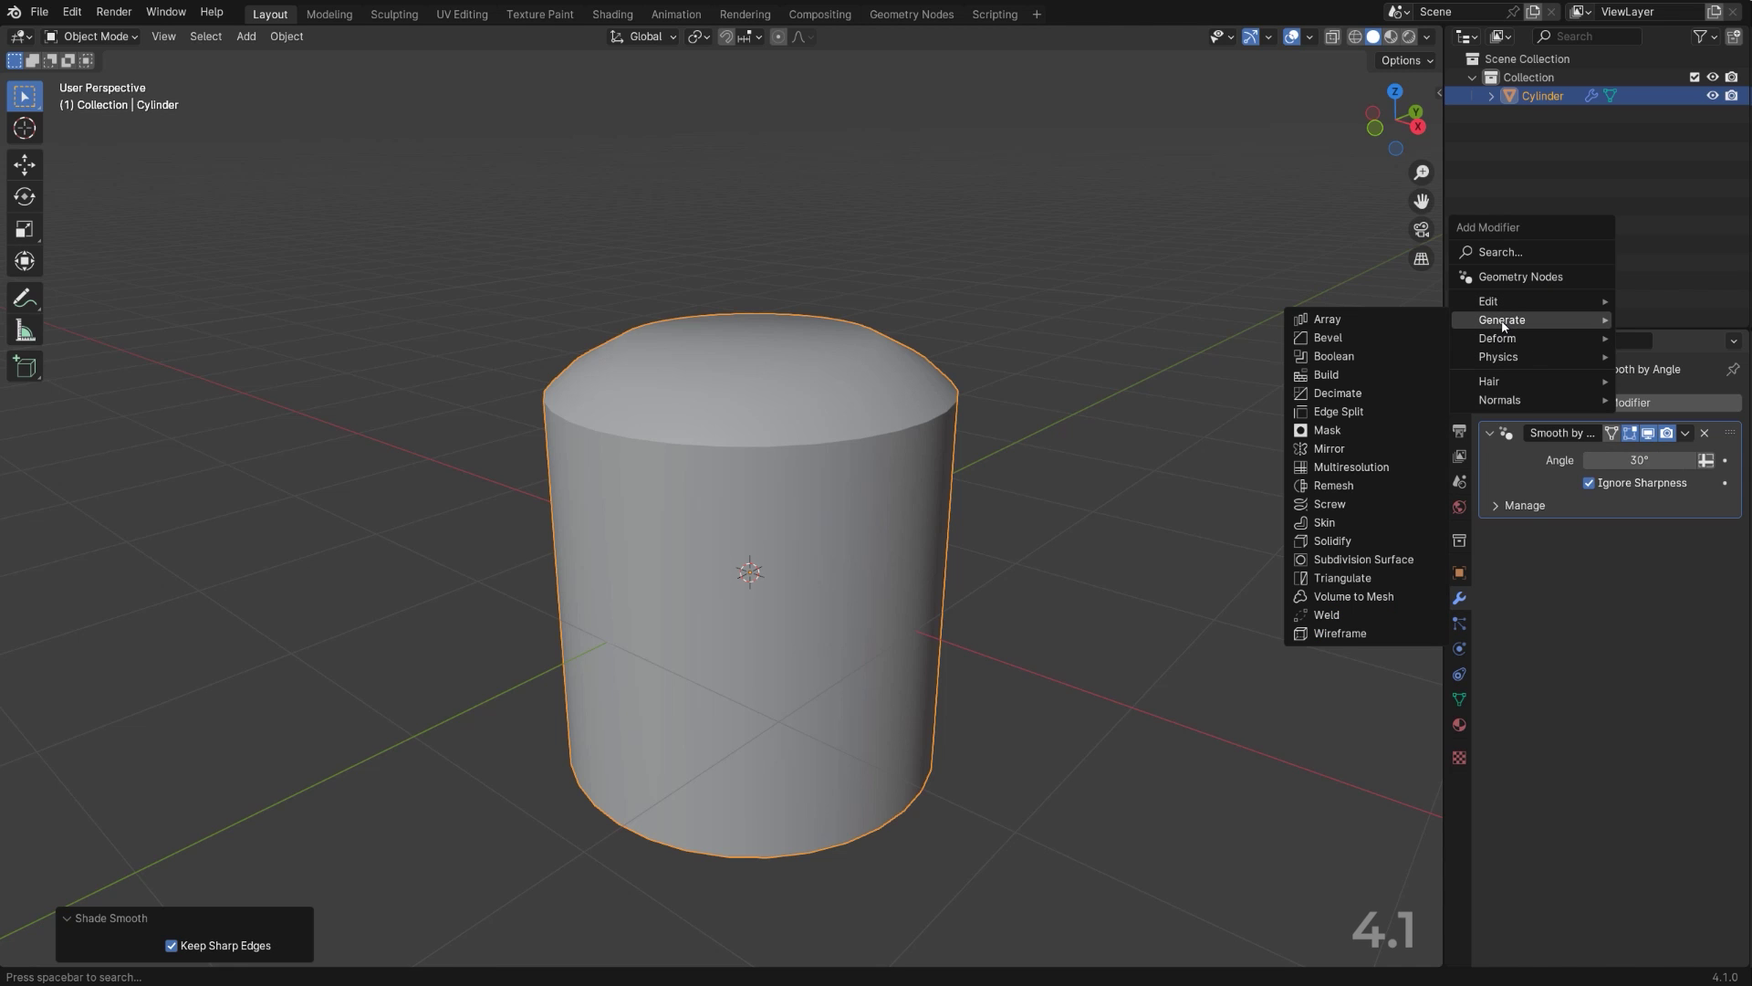
pyautogui.click(1360, 338)
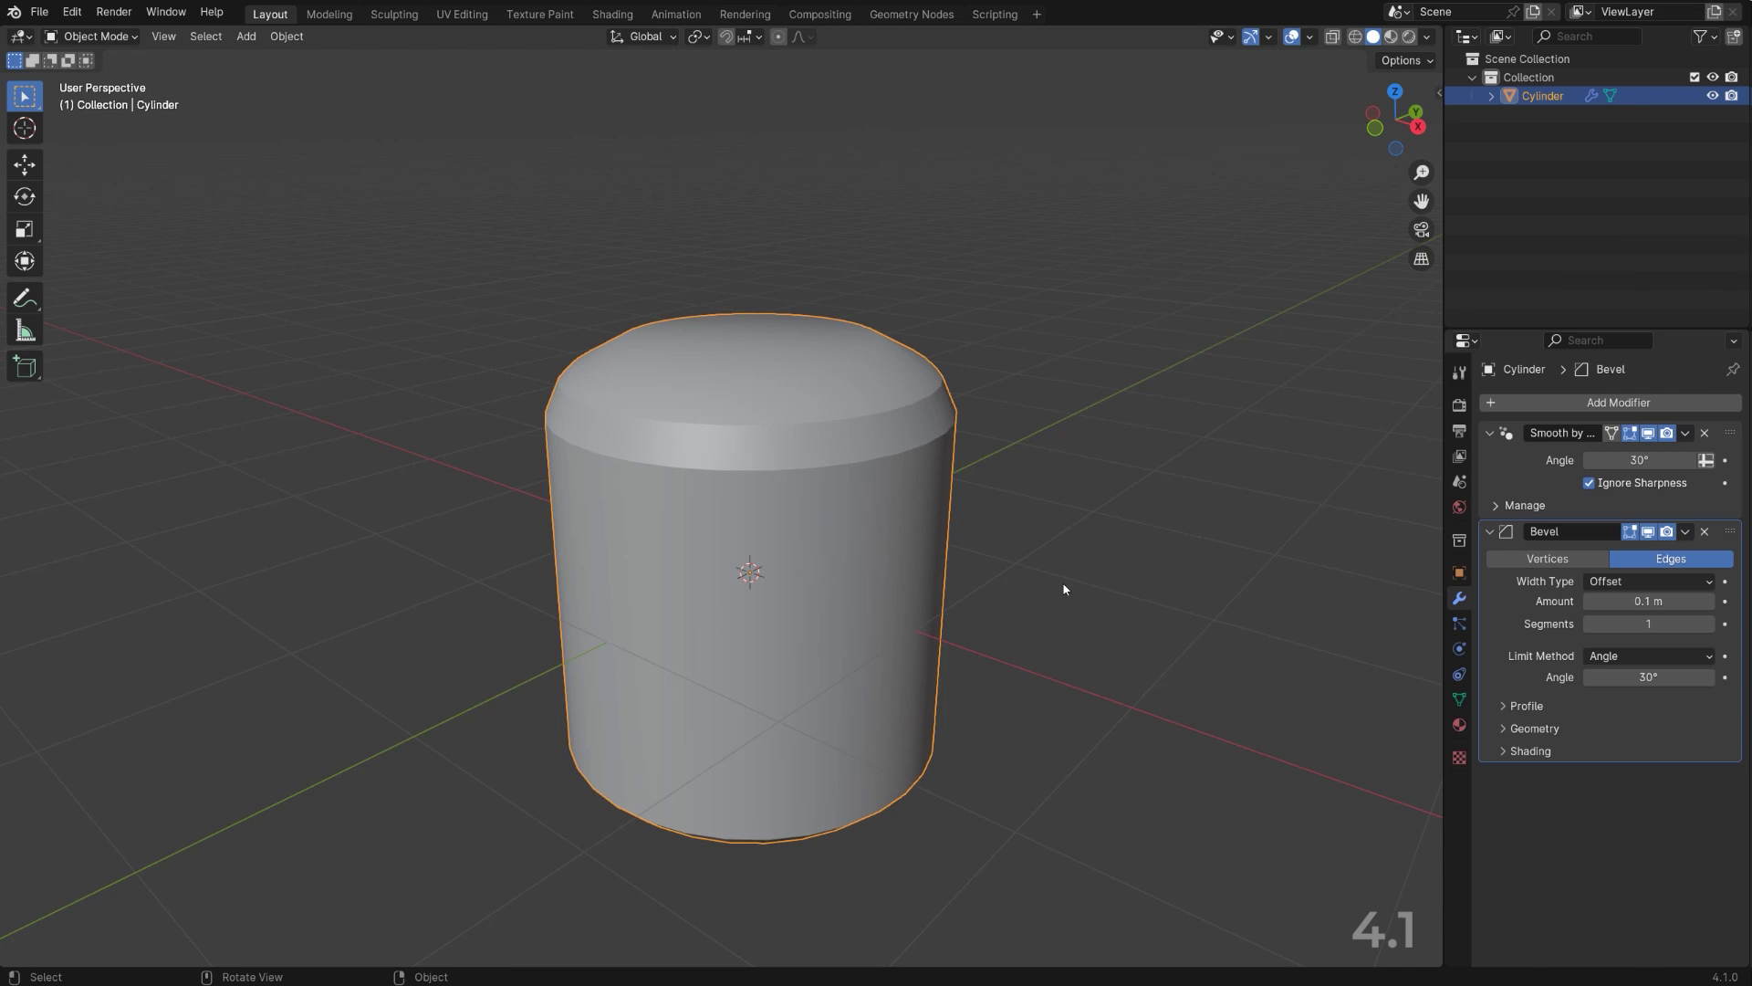
pyautogui.moveTo(1064, 589); pyautogui.dragTo(955, 542, button='middle')
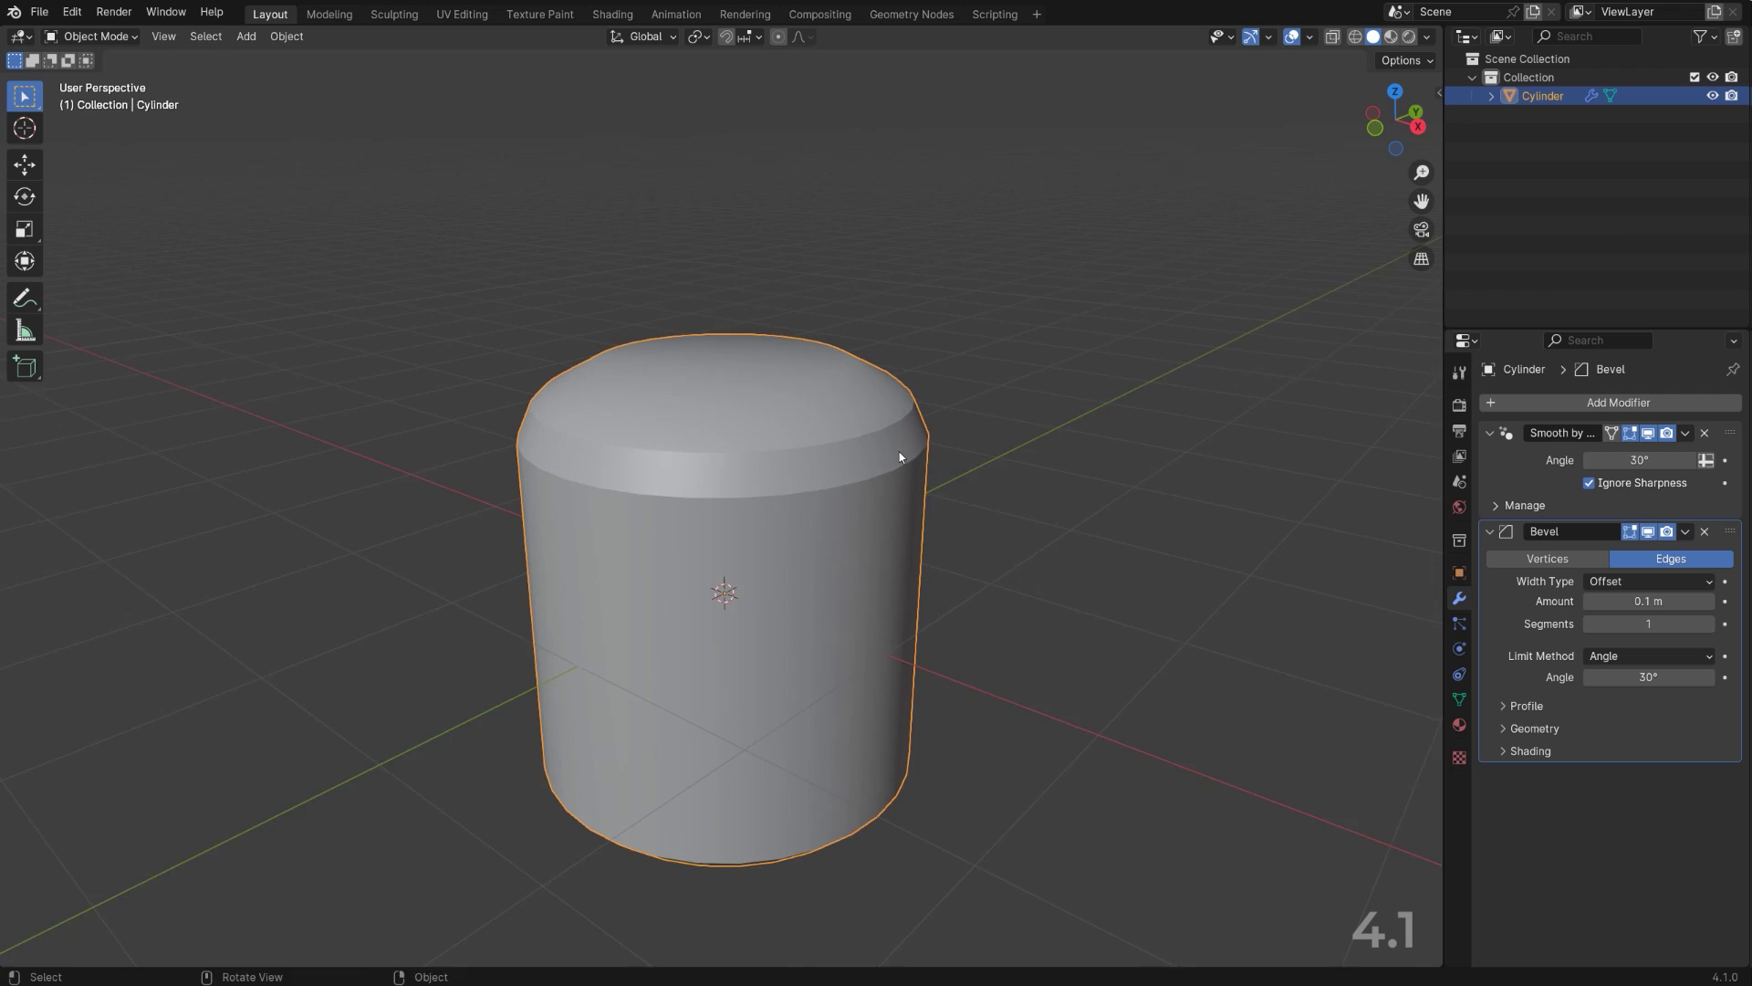
pyautogui.scroll(4, 874, 458)
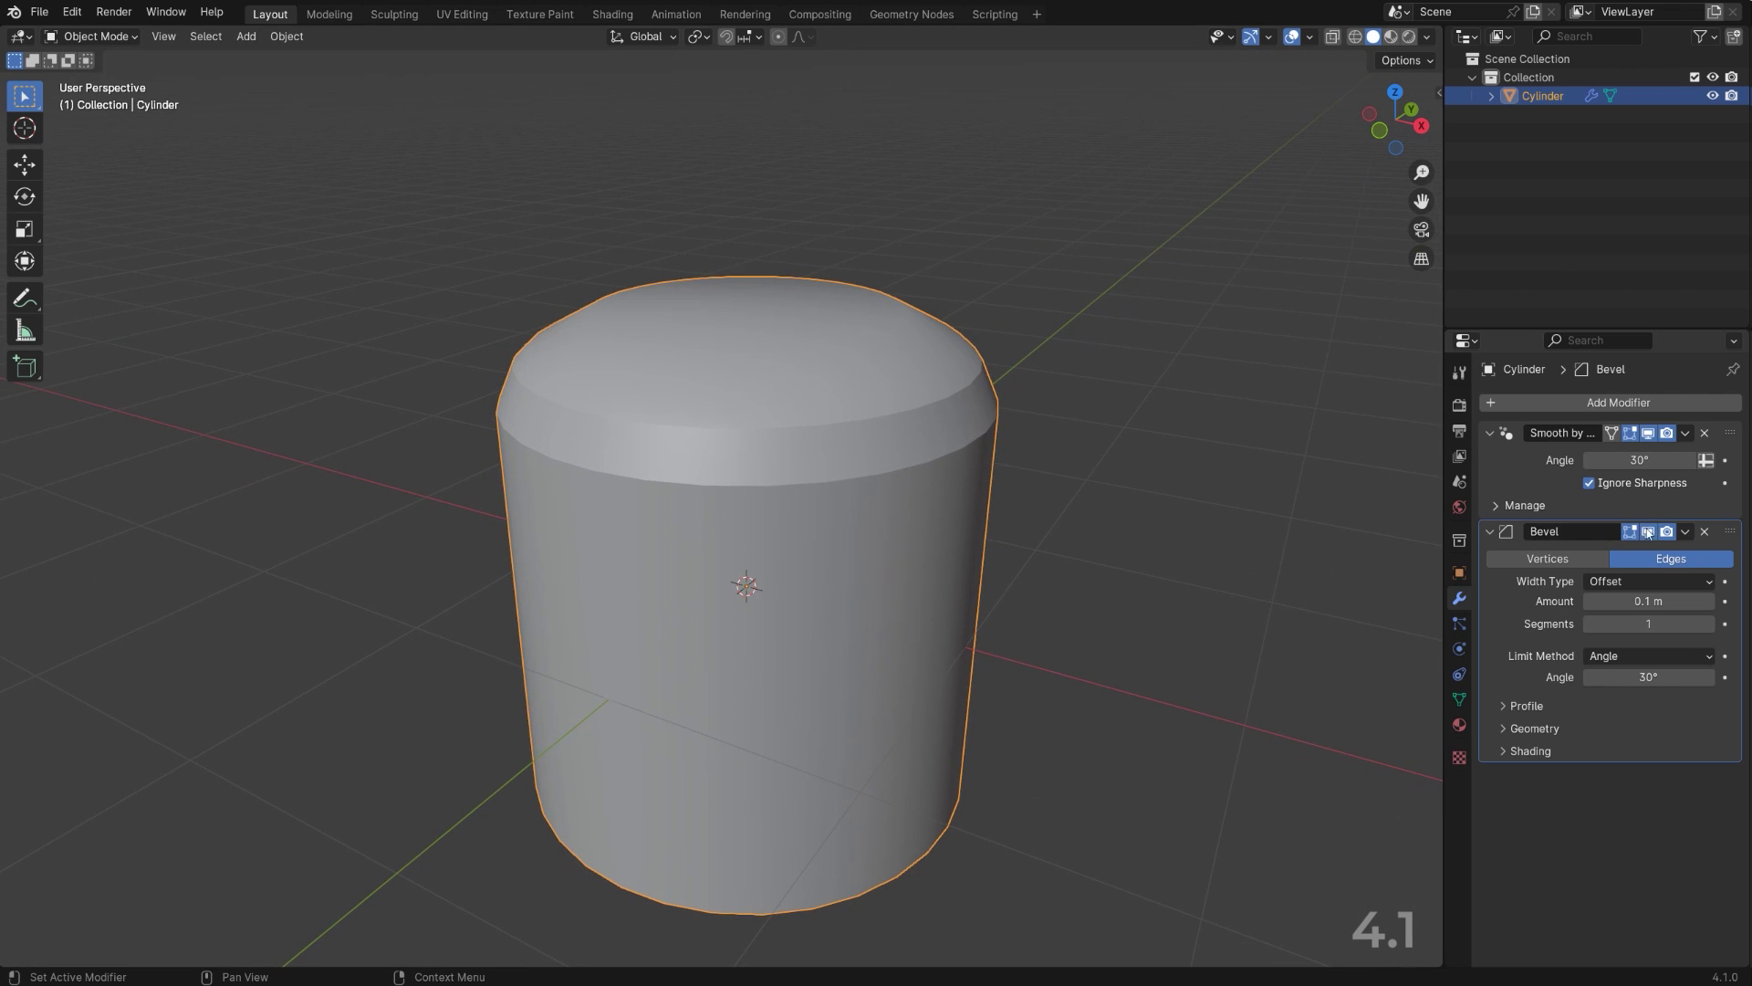
# Step: Drag the Bevel modifier above Smooth by Angle in the stack
pyautogui.moveTo(1729, 538)
pyautogui.mouseDown()
pyautogui.moveTo(1732, 506)
pyautogui.moveTo(1739, 538)
pyautogui.mouseUp()
pyautogui.moveTo(1728, 540); pyautogui.dragTo(1733, 418)
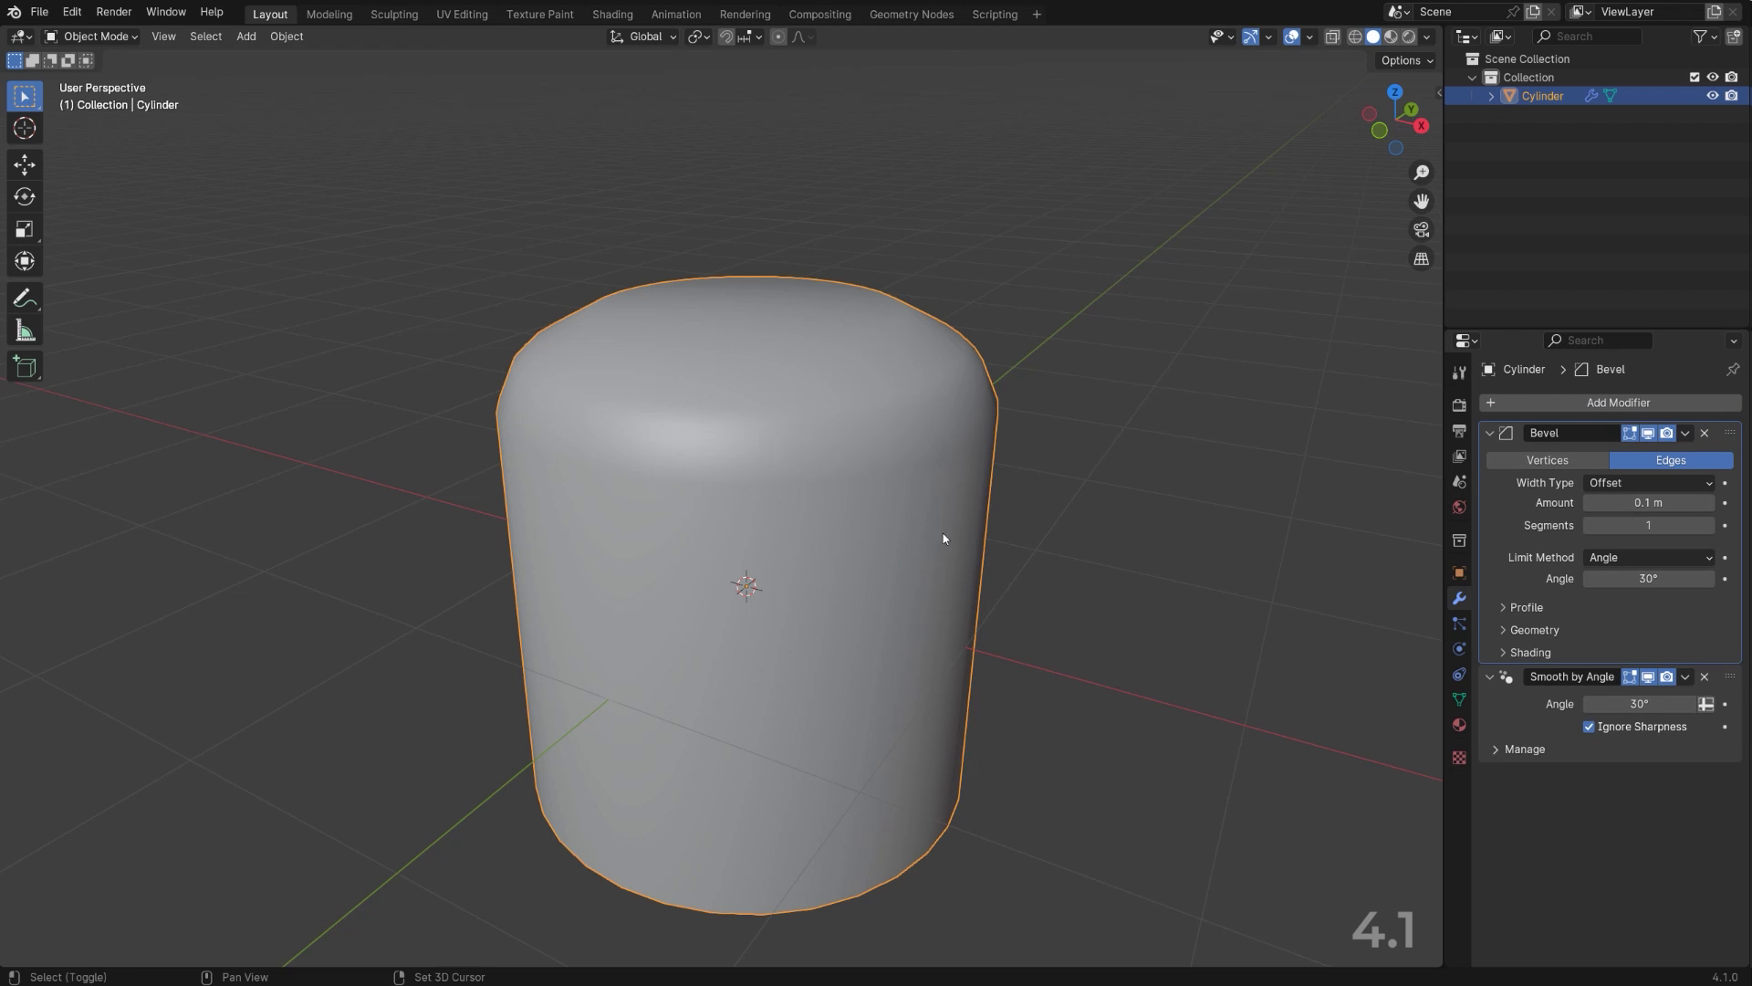
pyautogui.moveTo(944, 532); pyautogui.dragTo(940, 421, button='middle')
pyautogui.scroll(-2, 939, 421)
# Step: Add a Weighted Normal modifier (Face Area, weight 50, threshold 0.01) to the cylinder
pyautogui.click(1567, 405)
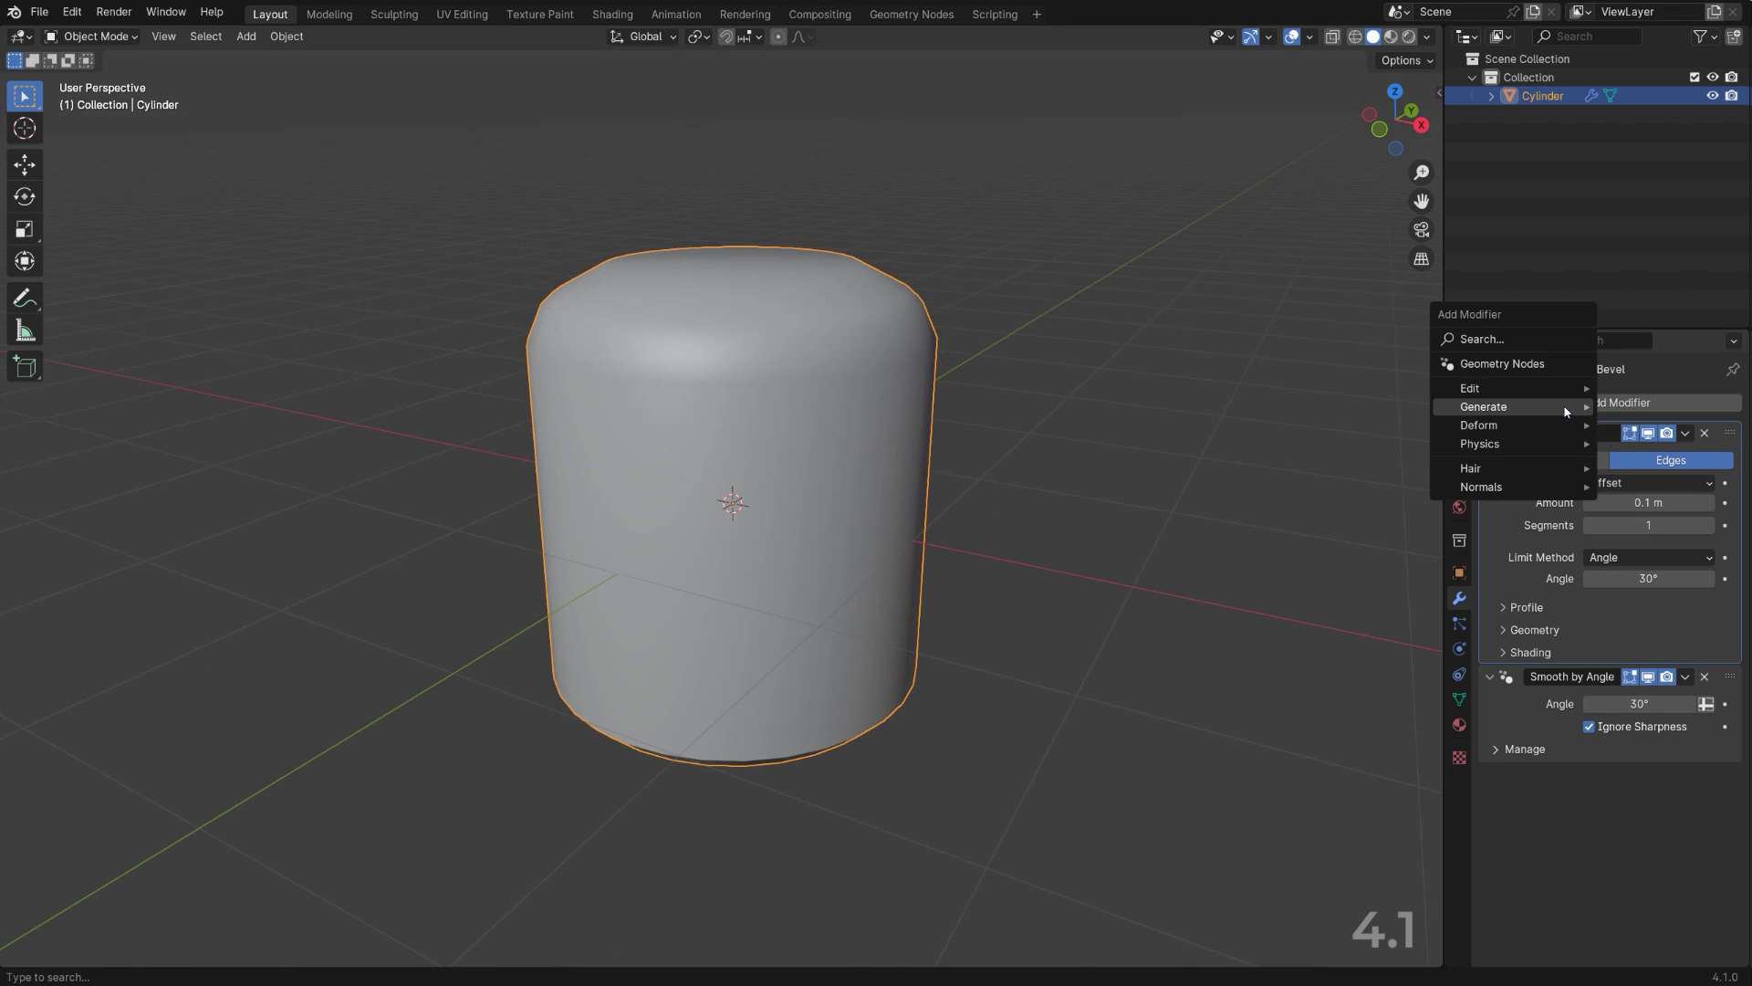
pyautogui.moveTo(1566, 410)
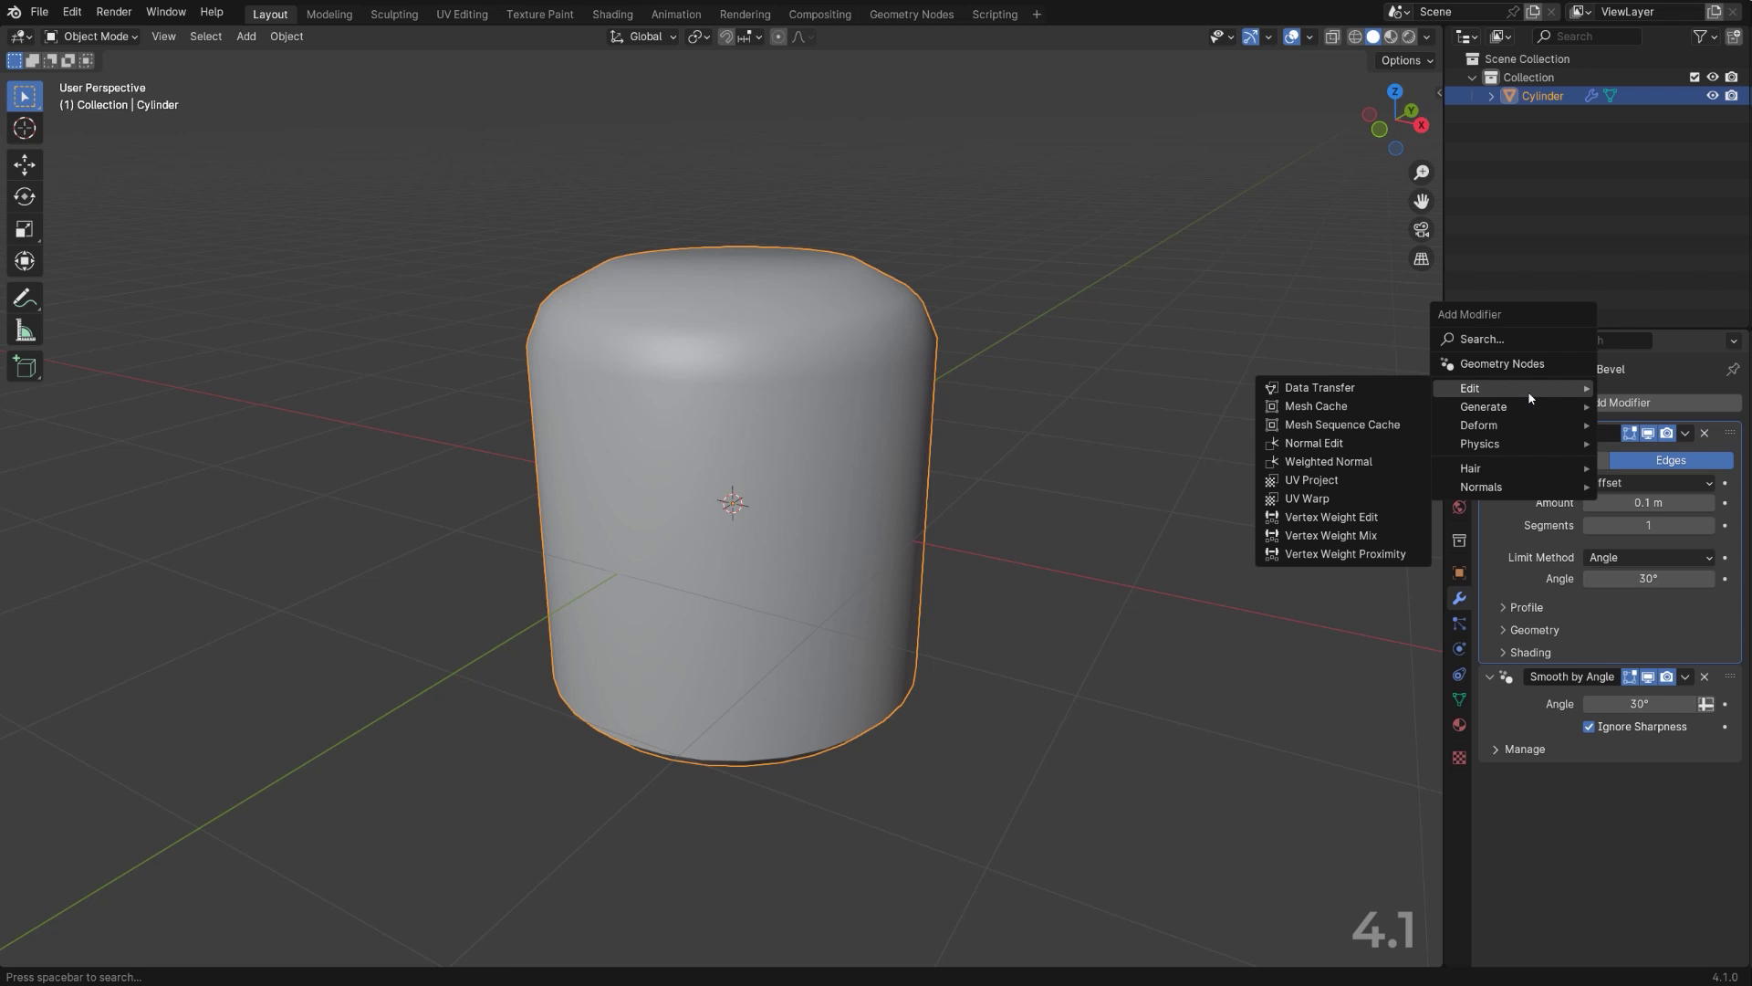
pyautogui.click(1341, 461)
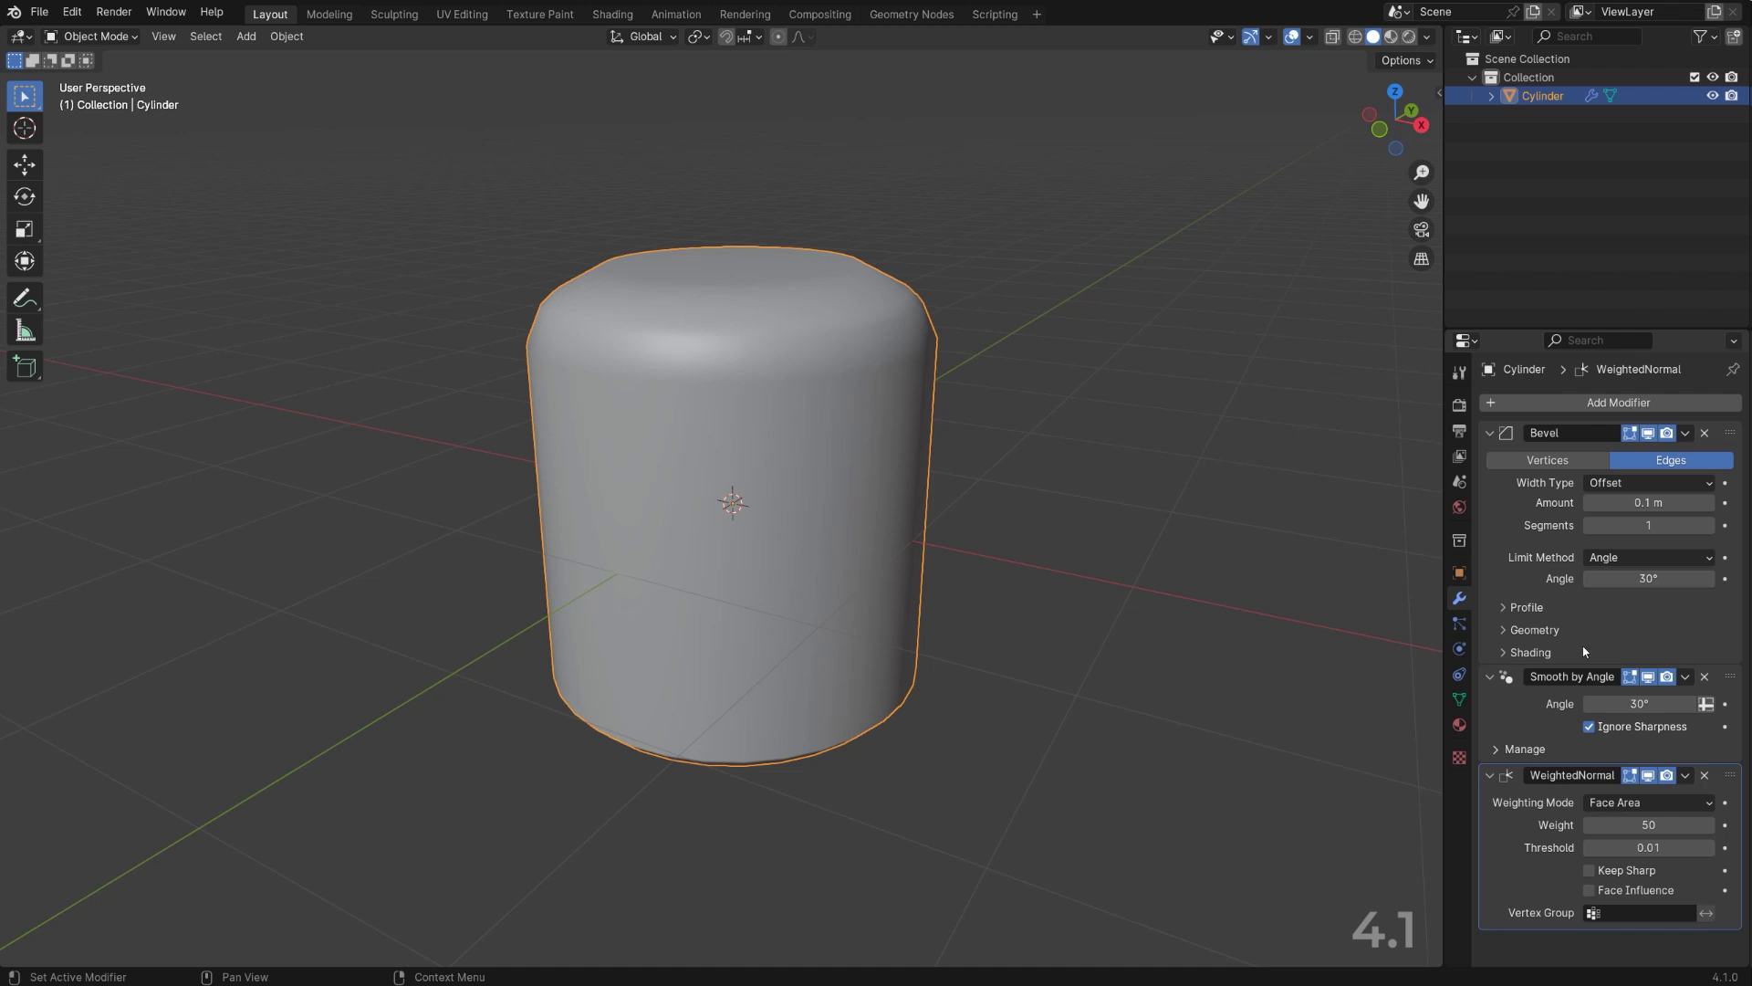
pyautogui.moveTo(803, 539); pyautogui.dragTo(767, 560, button='middle')
# Step: Move WeightedNormal above Smooth by Angle to compare, then back to the bottom
pyautogui.moveTo(1733, 775)
pyautogui.mouseDown()
pyautogui.moveTo(1738, 676)
pyautogui.moveTo(1731, 780)
pyautogui.mouseUp()
pyautogui.moveTo(973, 512)
pyautogui.mouseDown(button='middle')
pyautogui.moveTo(841, 414)
pyautogui.moveTo(977, 577)
pyautogui.mouseUp(button='middle')
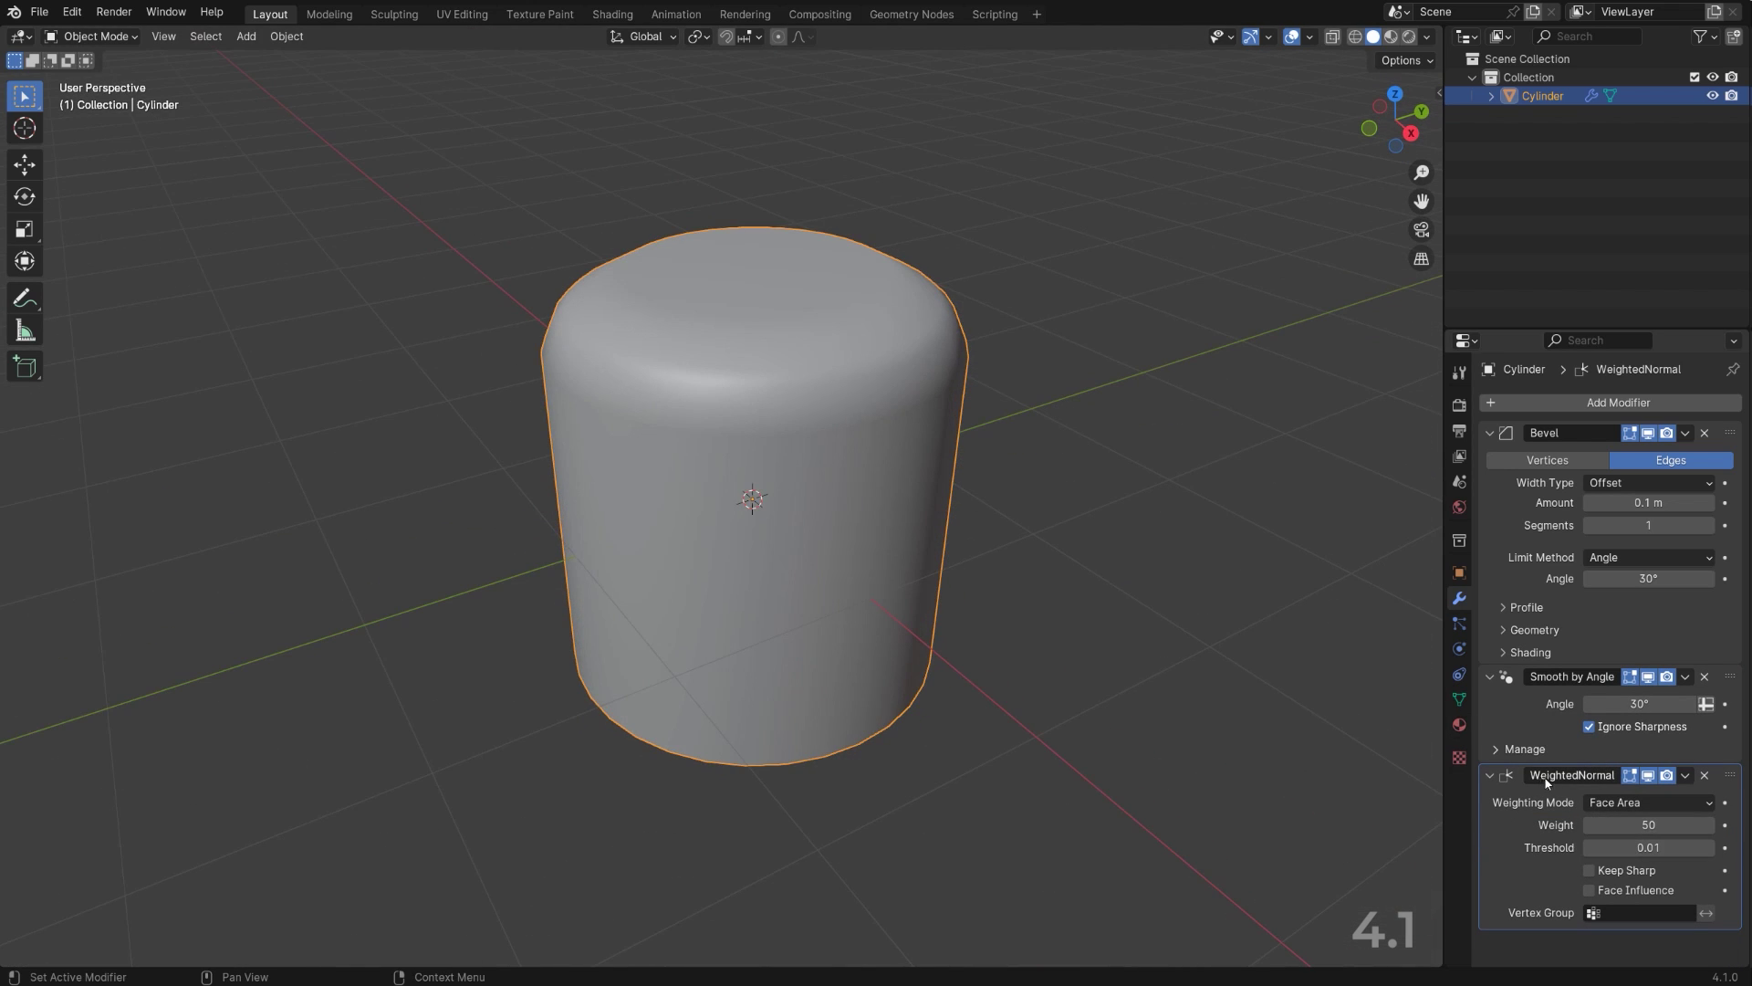
pyautogui.moveTo(862, 411); pyautogui.dragTo(945, 449, button='middle')
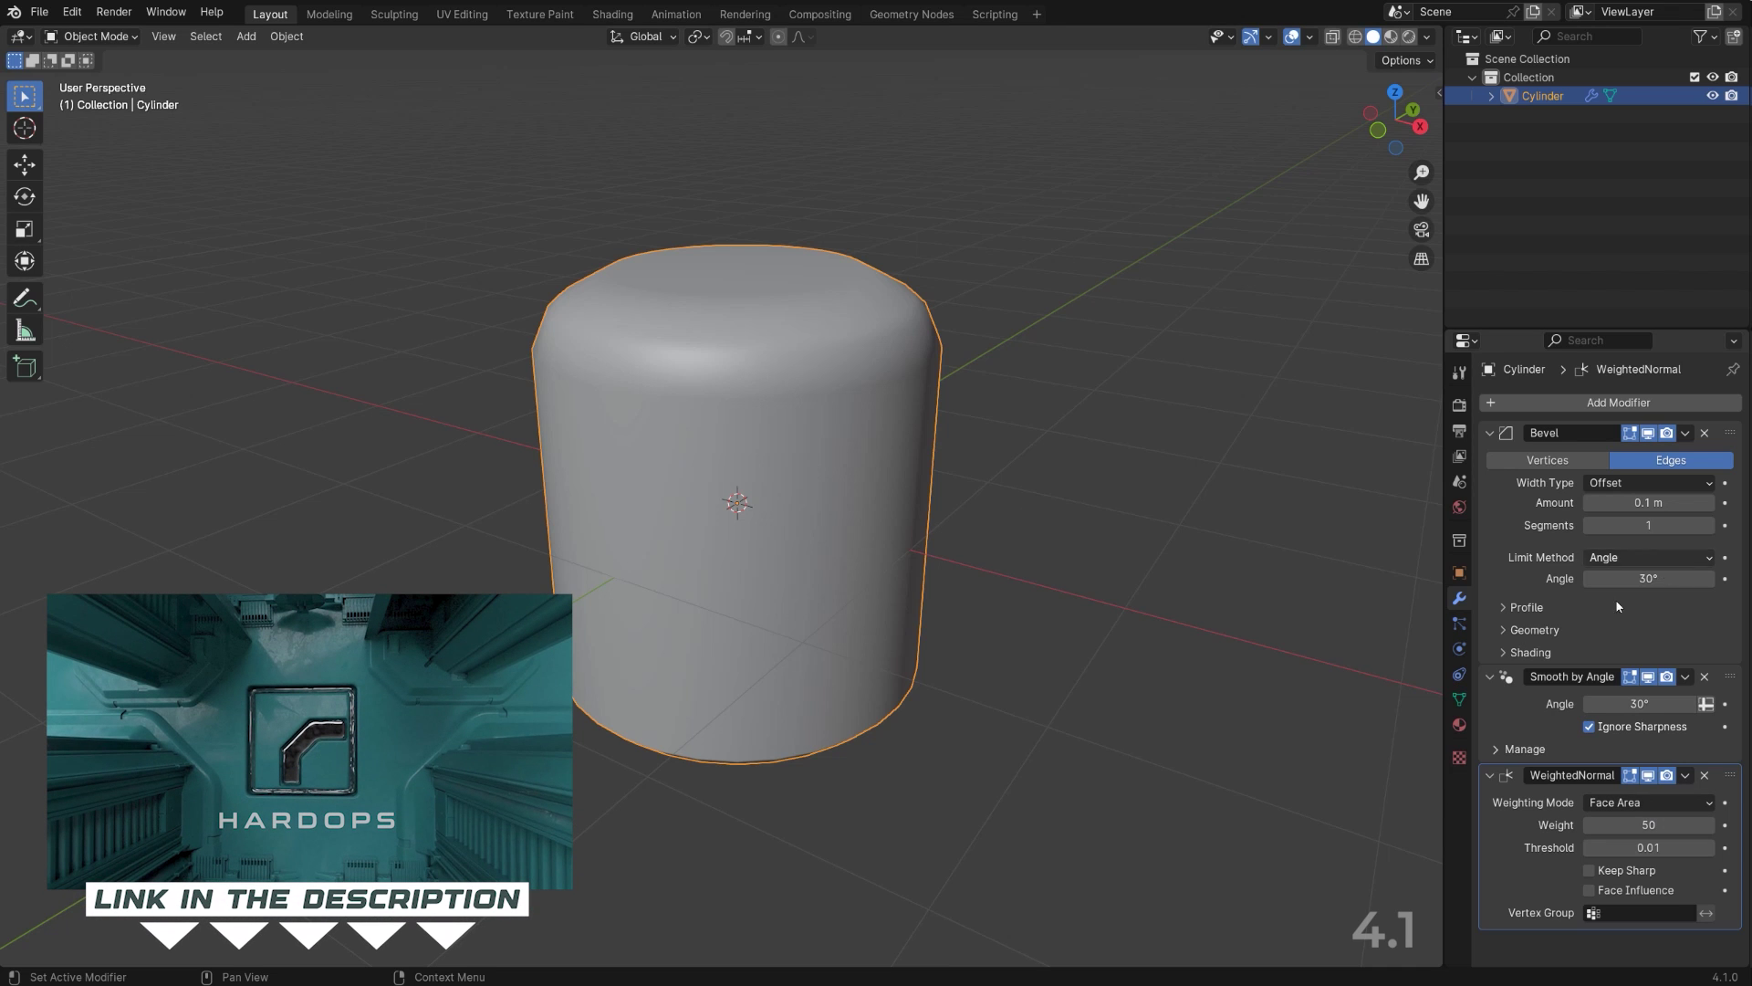
pyautogui.keyDown('shift'); pyautogui.moveTo(861, 626); pyautogui.dragTo(731, 520, button='middle'); pyautogui.keyUp('shift')
# Step: Delete the cylinder and add a new cylinder mesh
pyautogui.scroll(-3, 731, 520)
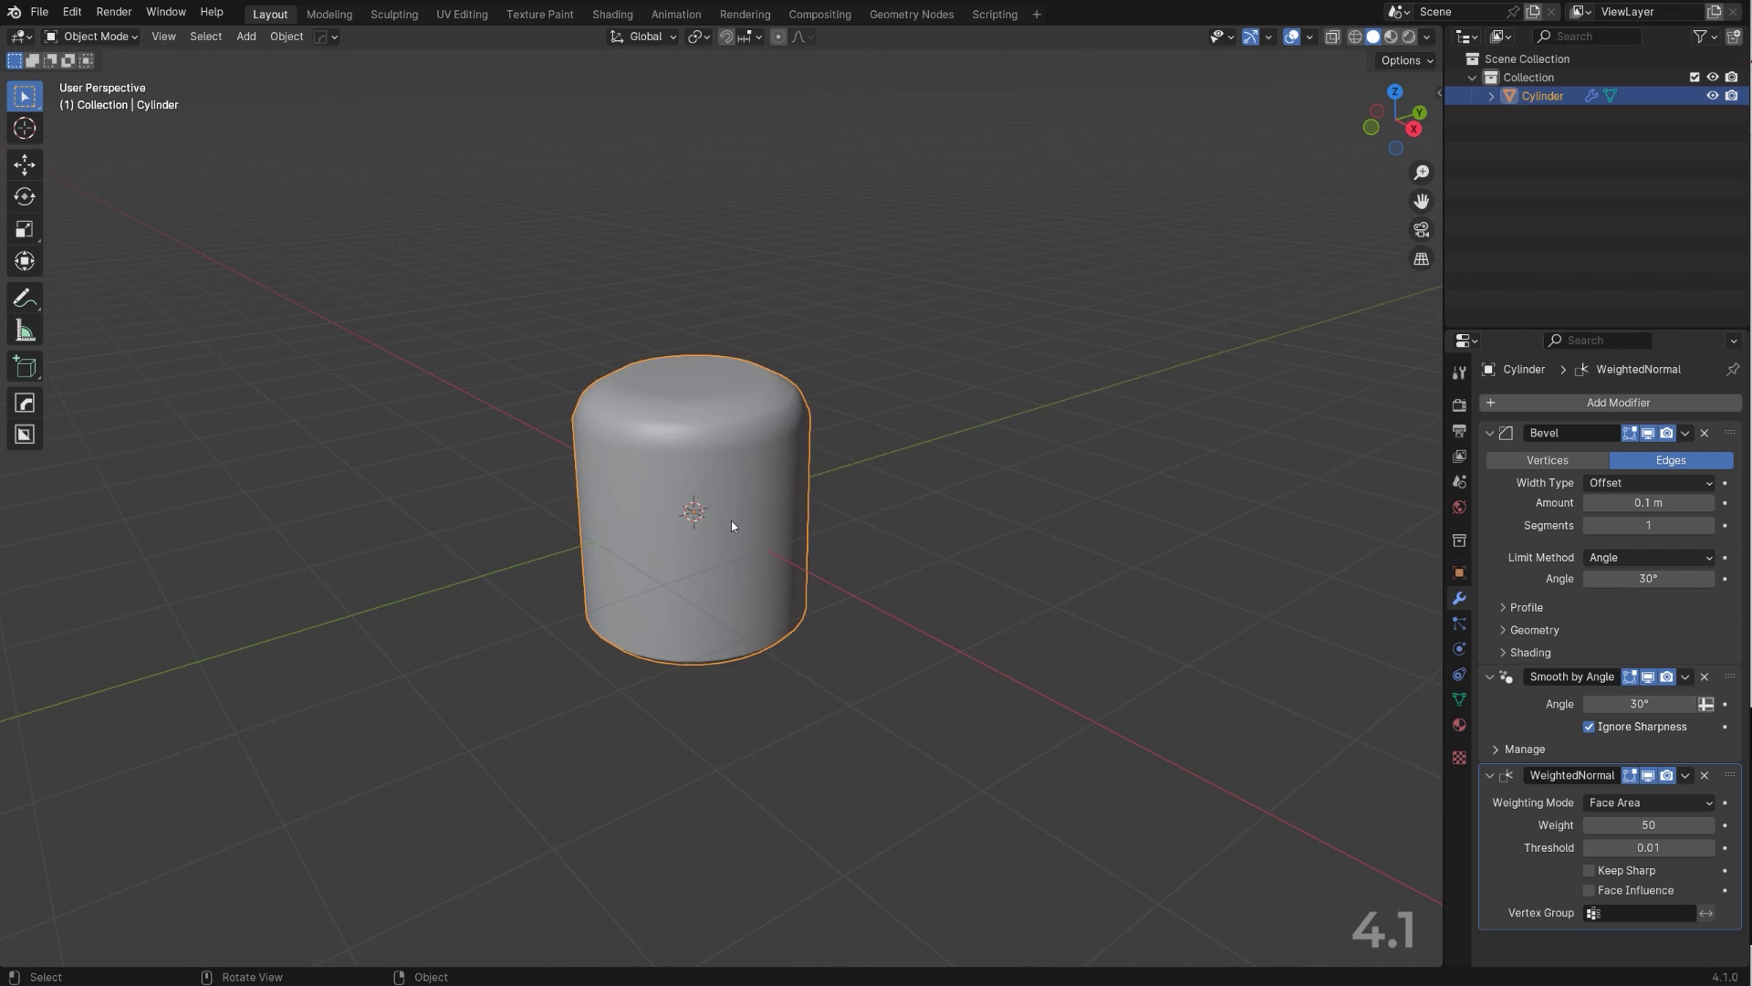
pyautogui.press('Delete')
pyautogui.hotkey('shift', 'a')
pyautogui.moveTo(752, 475)
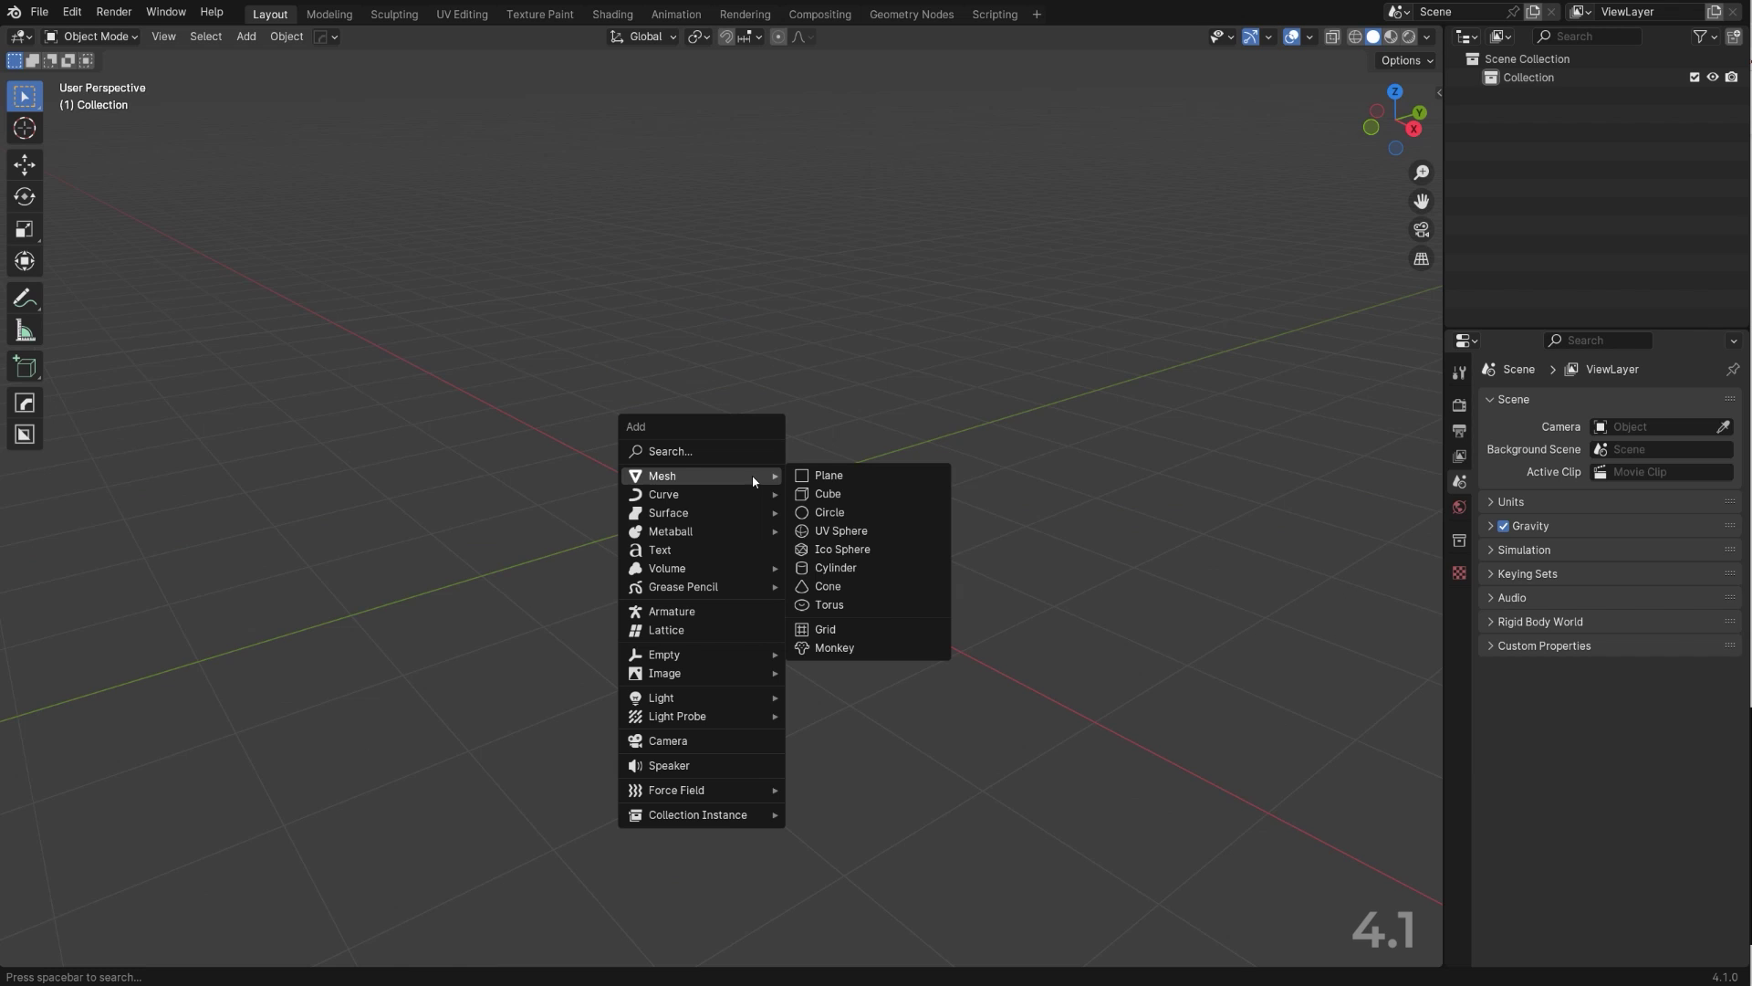
pyautogui.click(835, 566)
# Step: Sharpen the new cylinder with HardOps and add a HOps bevel with Auto Smooth at 60°
pyautogui.press('q')
pyautogui.click(777, 519)
pyautogui.scroll(3, 789, 469)
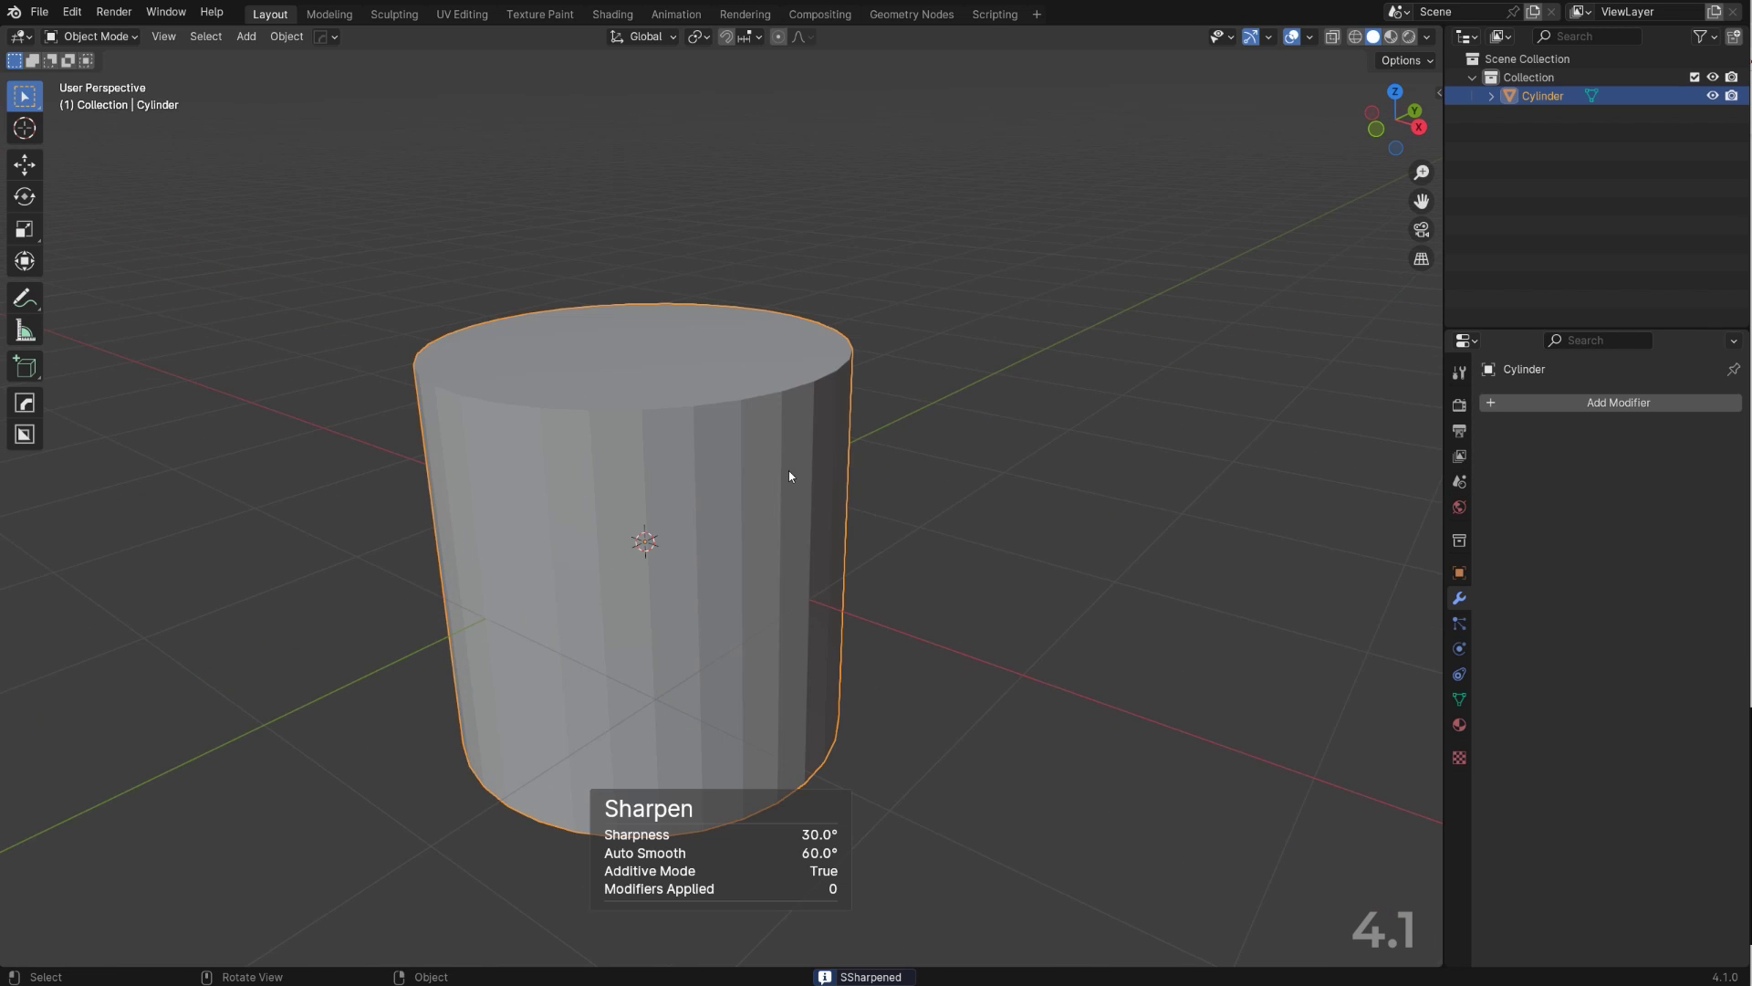
pyautogui.press('q')
pyautogui.click(775, 491)
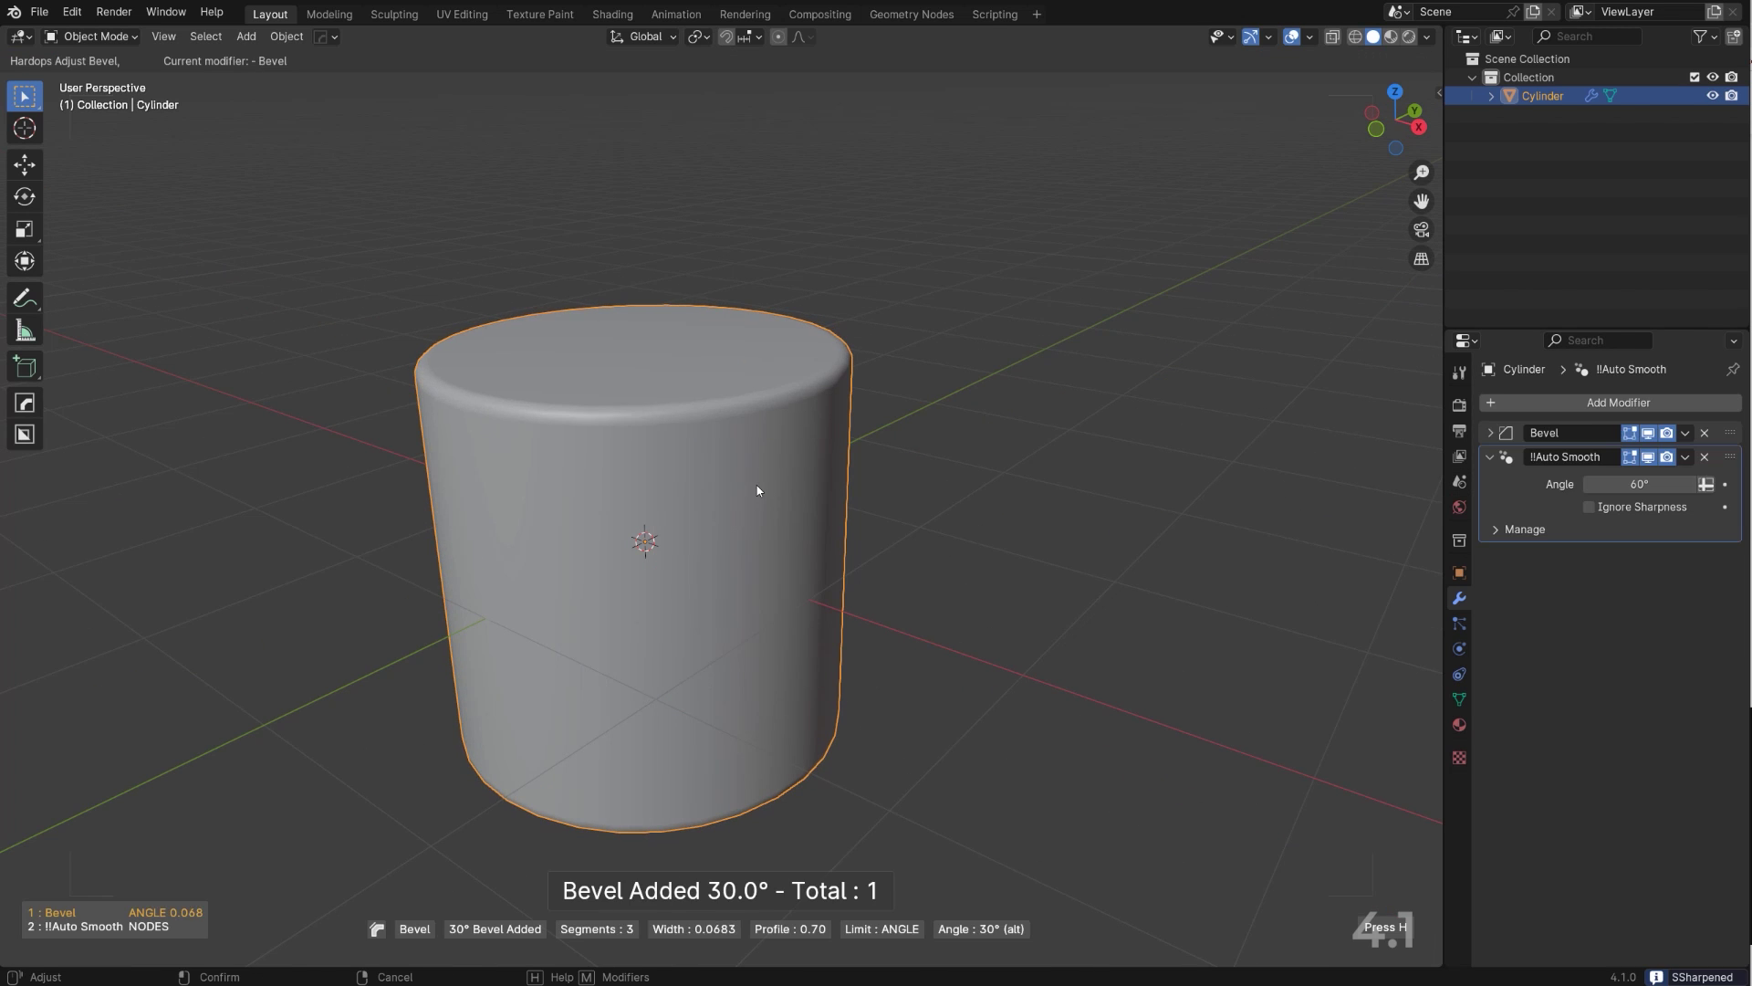
pyautogui.click(757, 489)
# Step: Sharpen again with HardOps to add a Weighted Normal modifier with Keep Sharp
pyautogui.keyDown('shift'); pyautogui.moveTo(1061, 598); pyautogui.dragTo(1157, 551, button='middle'); pyautogui.keyUp('shift')
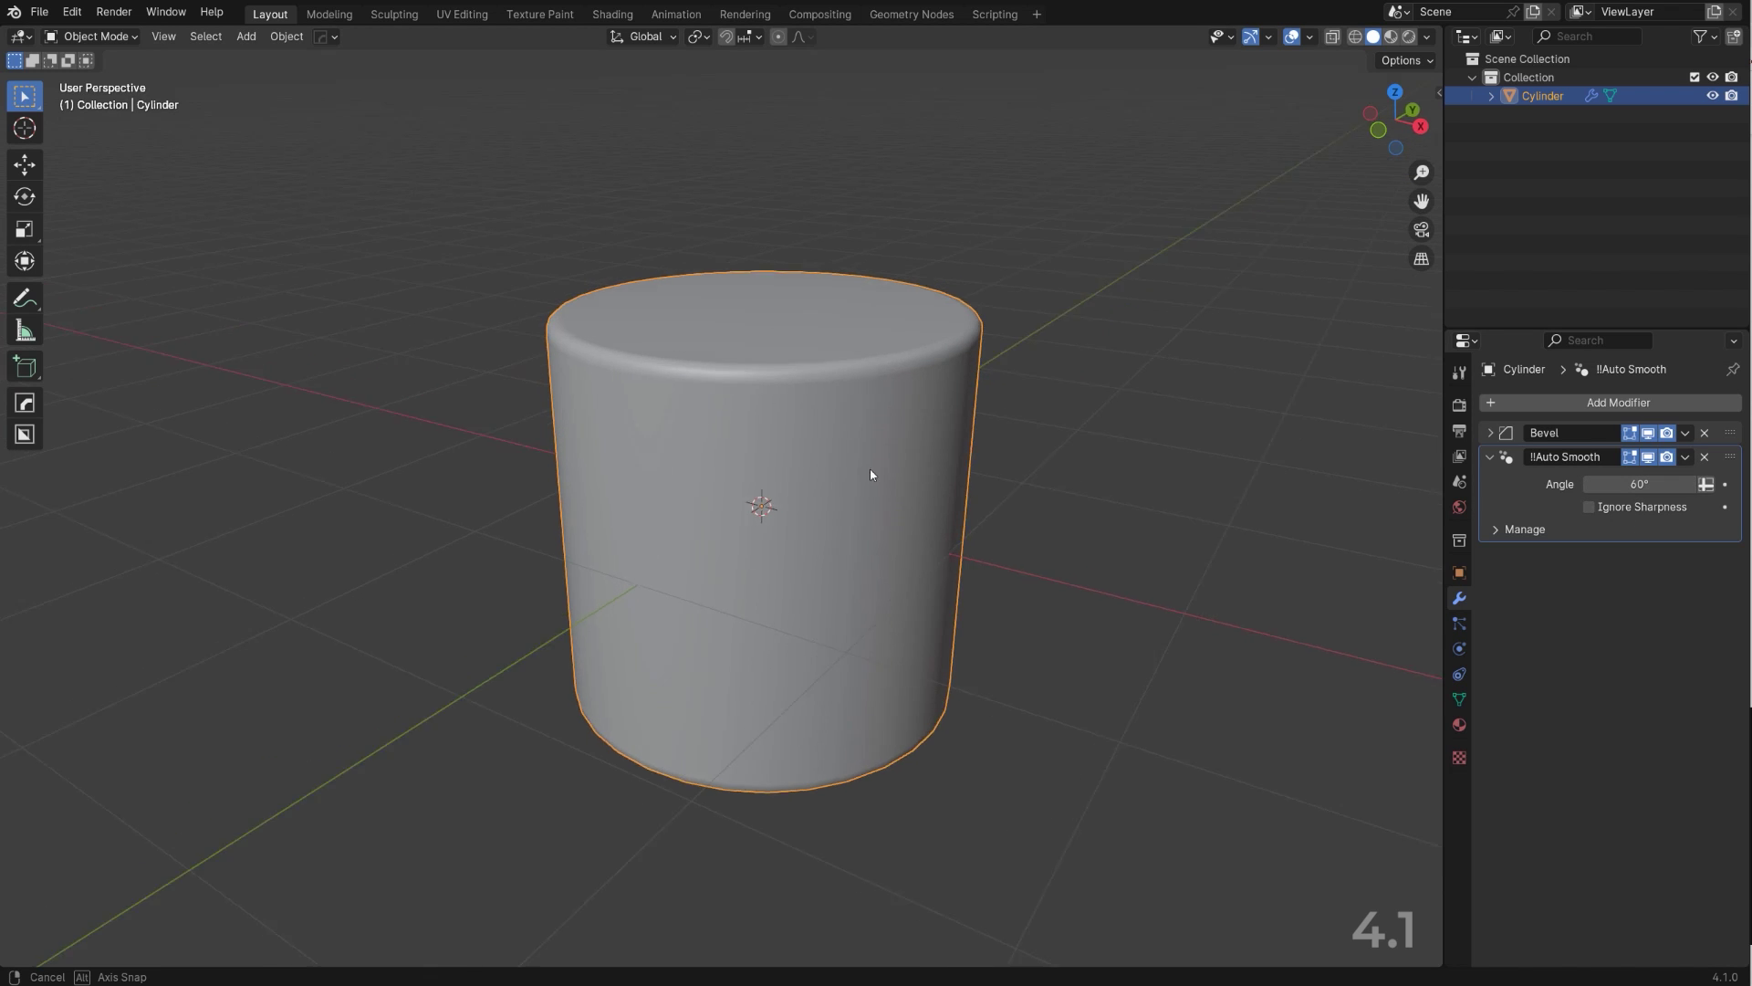
pyautogui.moveTo(869, 468); pyautogui.dragTo(826, 504, button='middle')
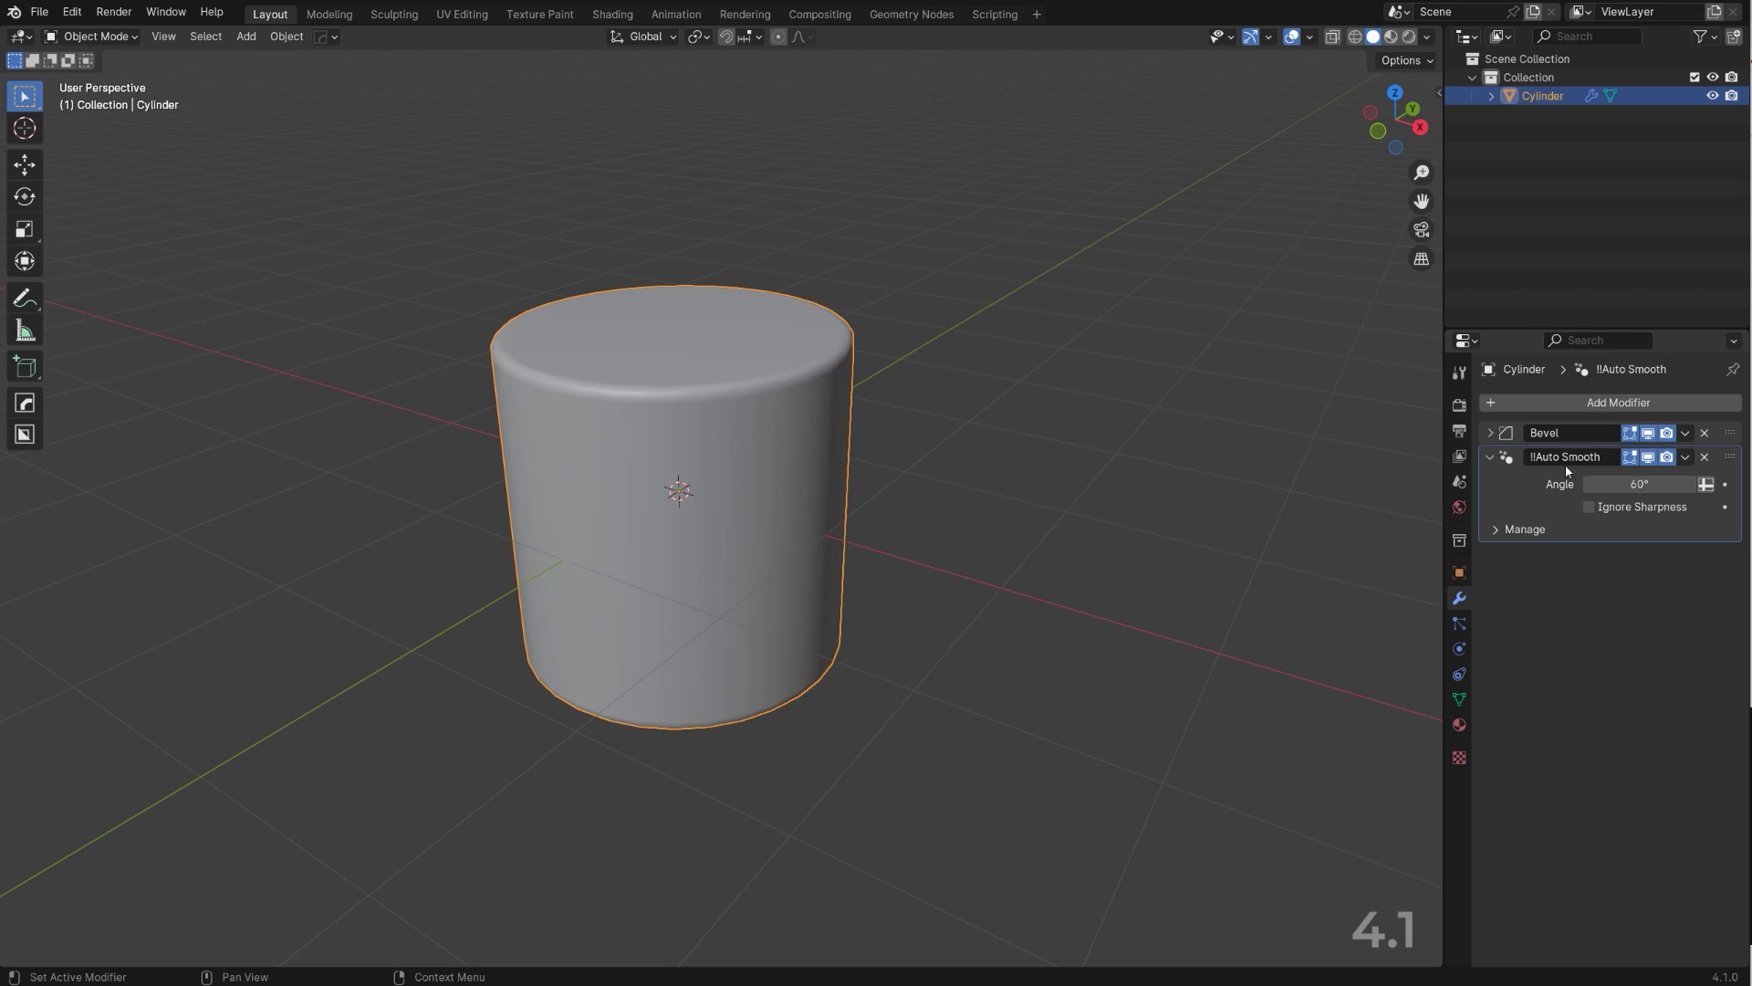
pyautogui.moveTo(881, 523); pyautogui.dragTo(785, 474, button='middle')
pyautogui.press('q')
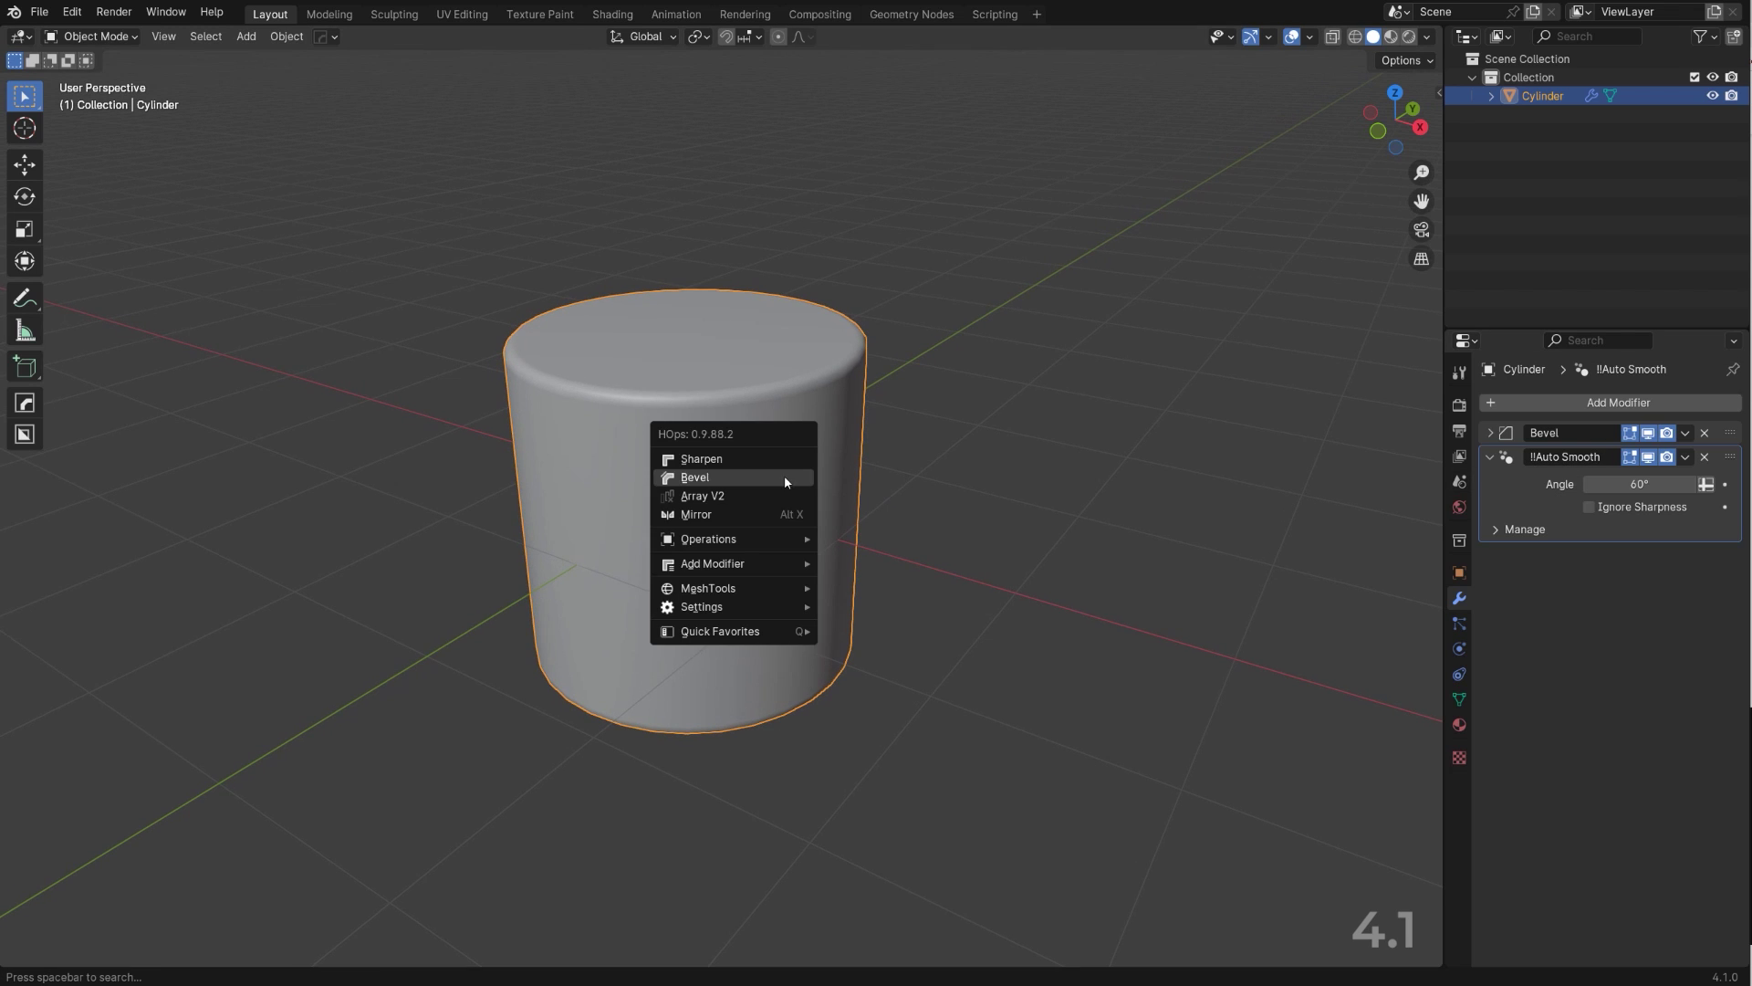
pyautogui.click(775, 465)
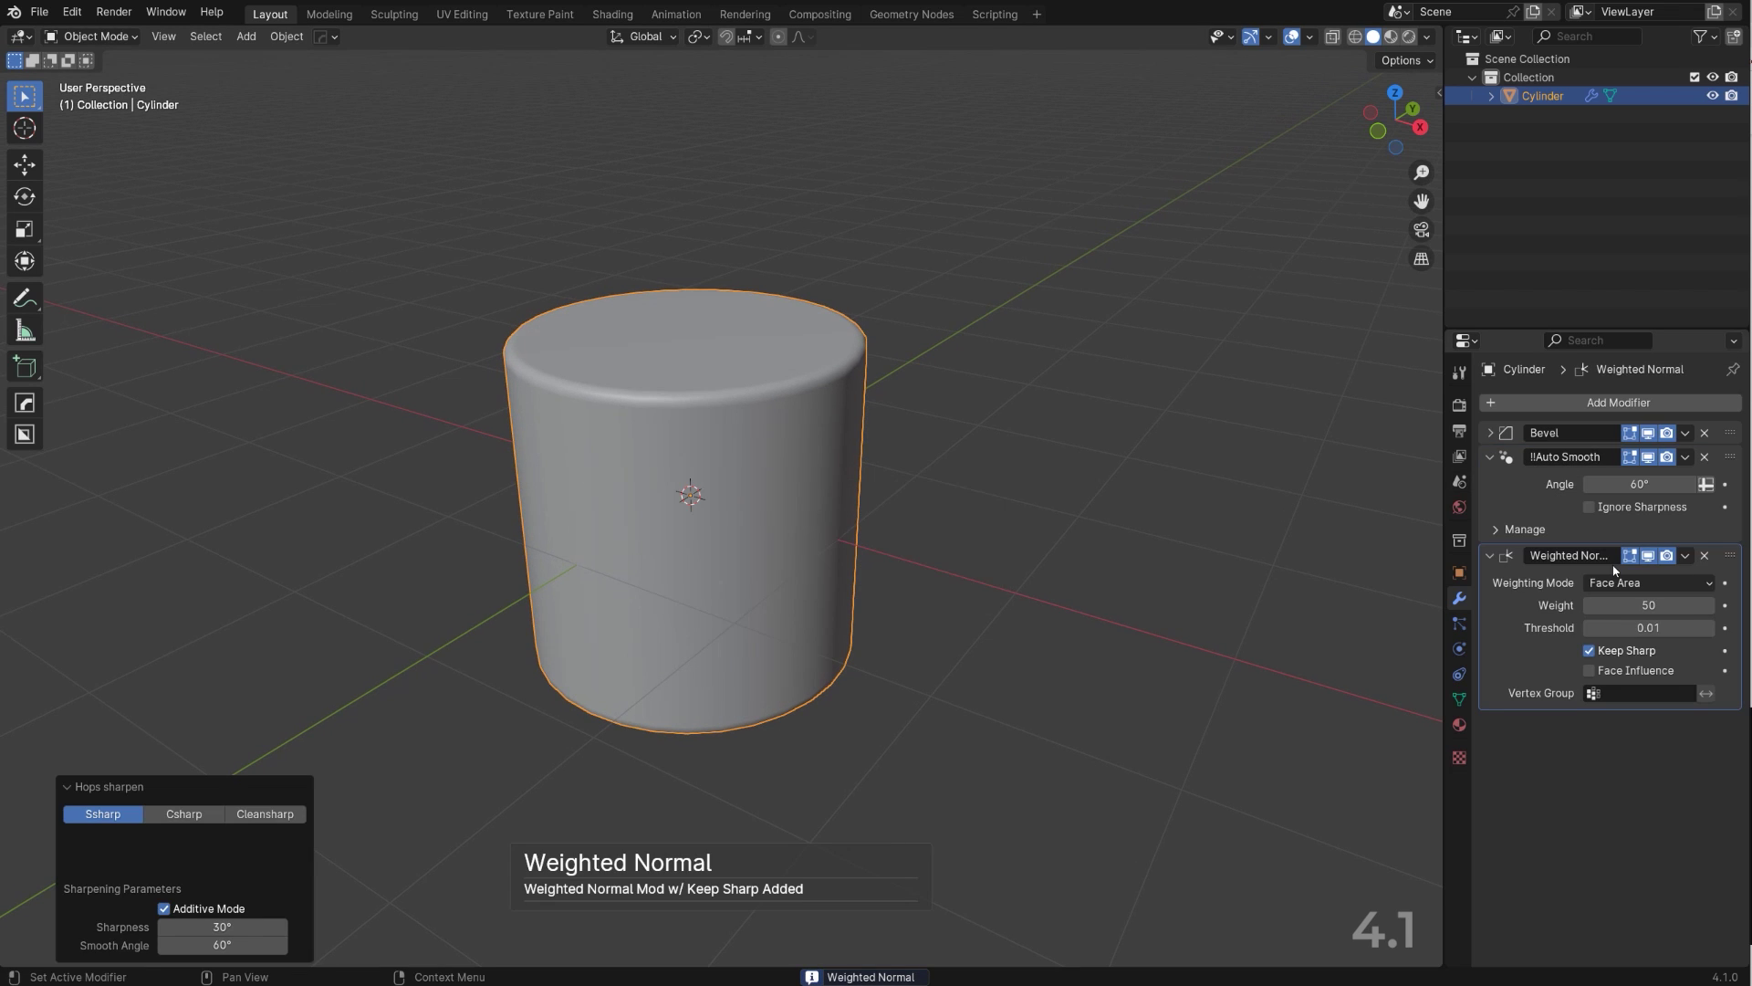